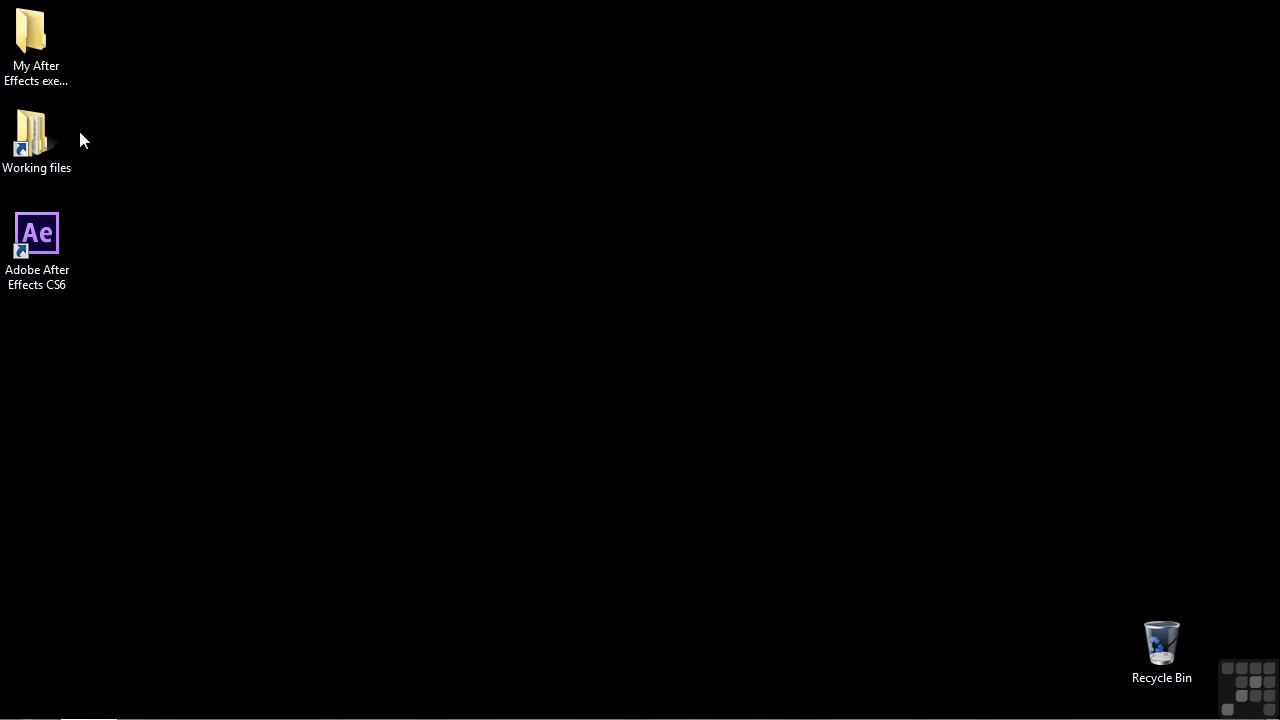
# - Open the project 1702-3D-animation.aep from the After Effects projects folder inside Working files
pyautogui.doubleClick(40, 135)
pyautogui.doubleClick(495, 155)
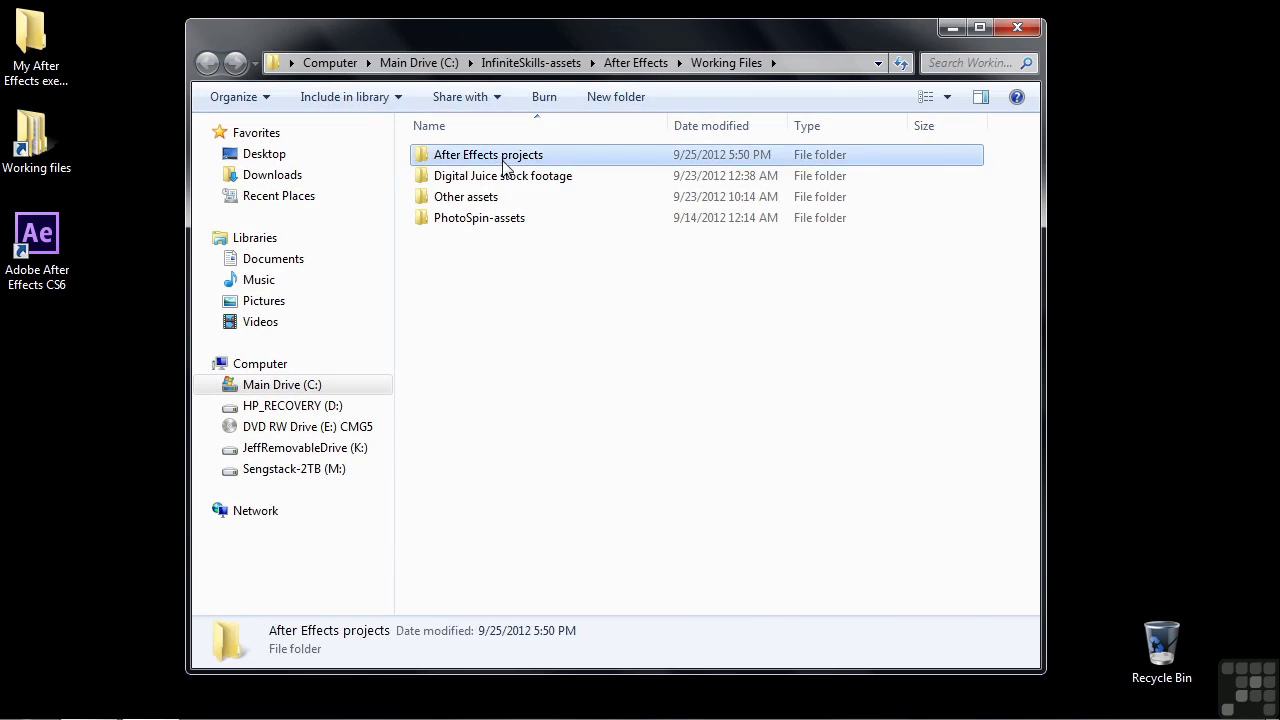
pyautogui.scroll(-10, 557, 394)
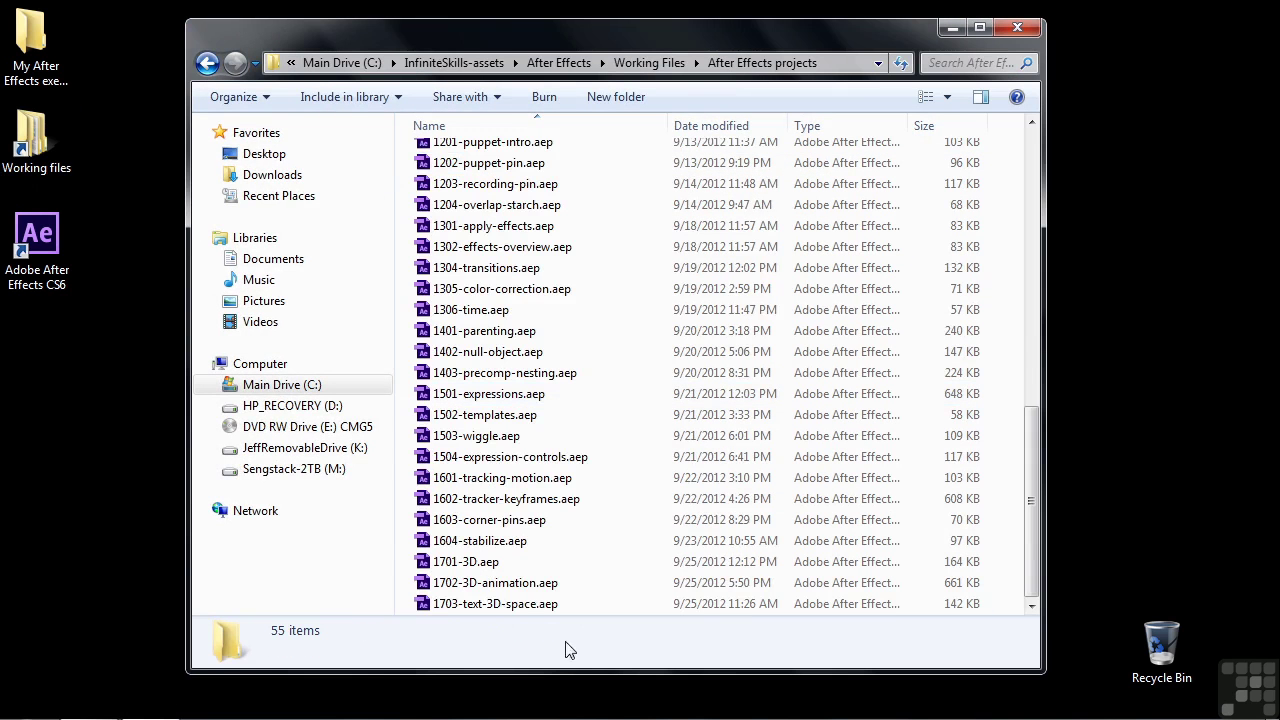
pyautogui.doubleClick(497, 586)
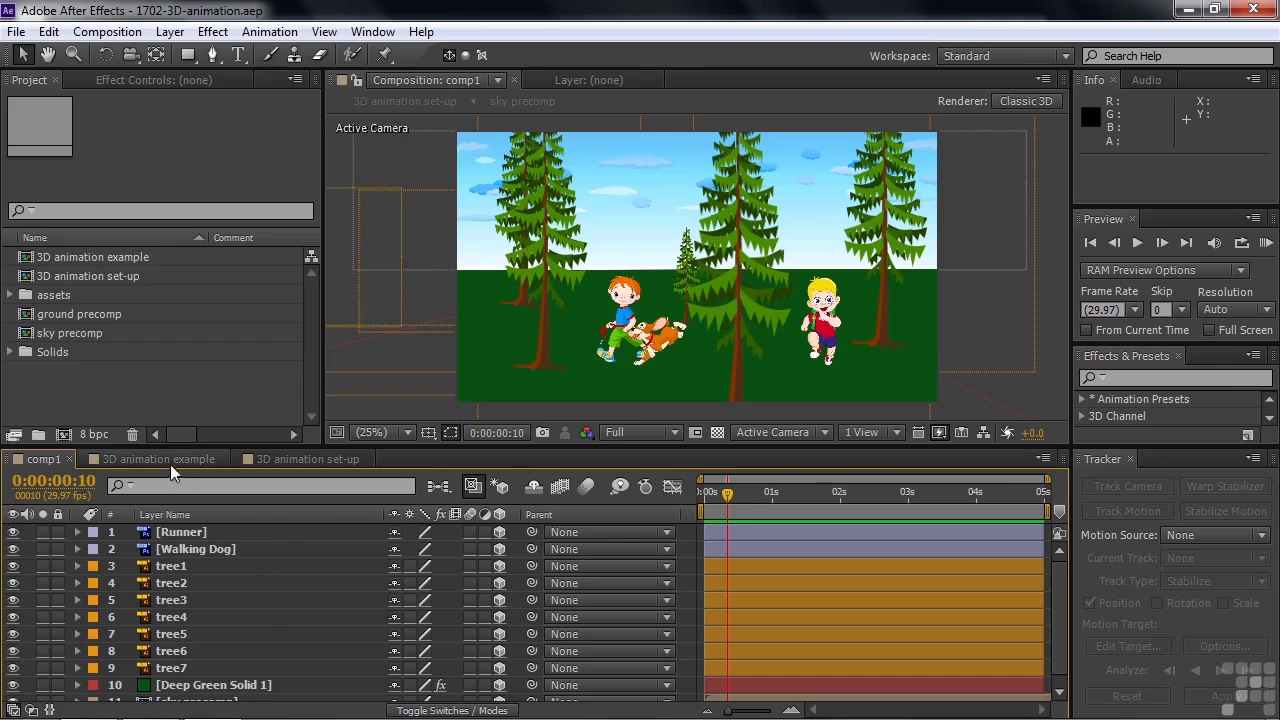
# - Review the 3D animation example and 3D animation set-up compositions, then return to comp1
pyautogui.click(166, 459)
pyautogui.moveTo(565, 489); pyautogui.dragTo(532, 490)
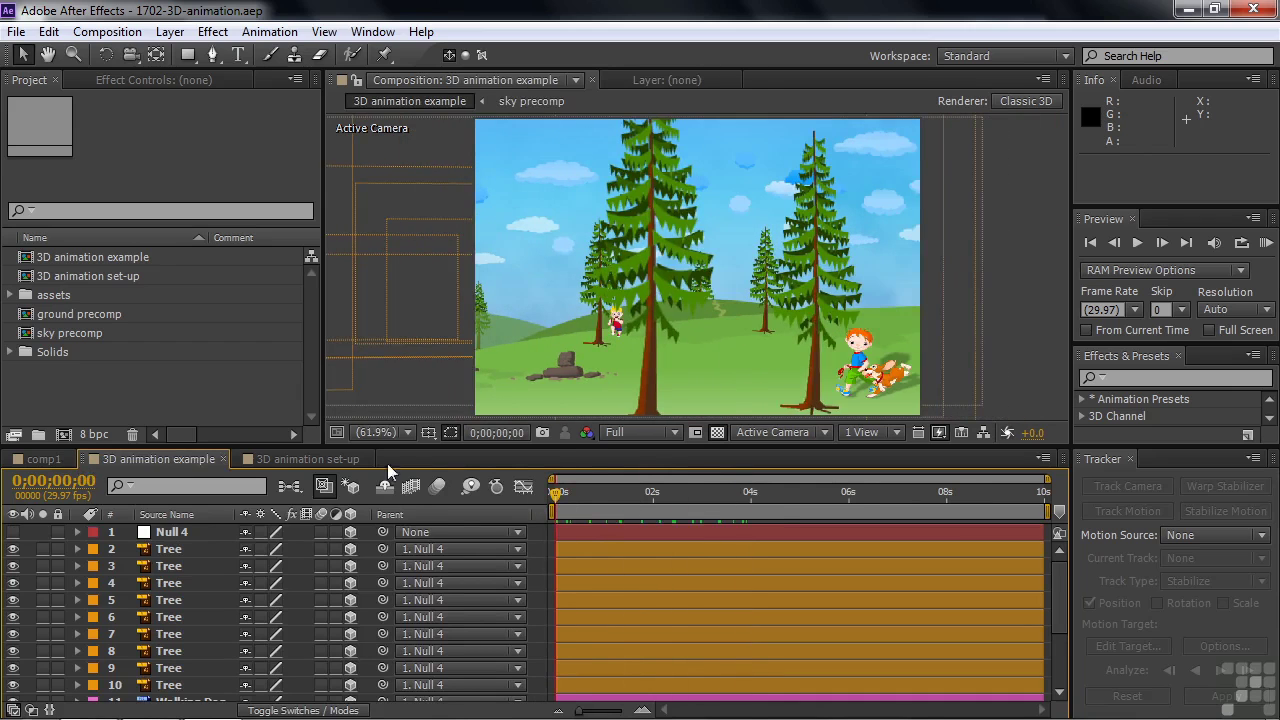
pyautogui.click(317, 458)
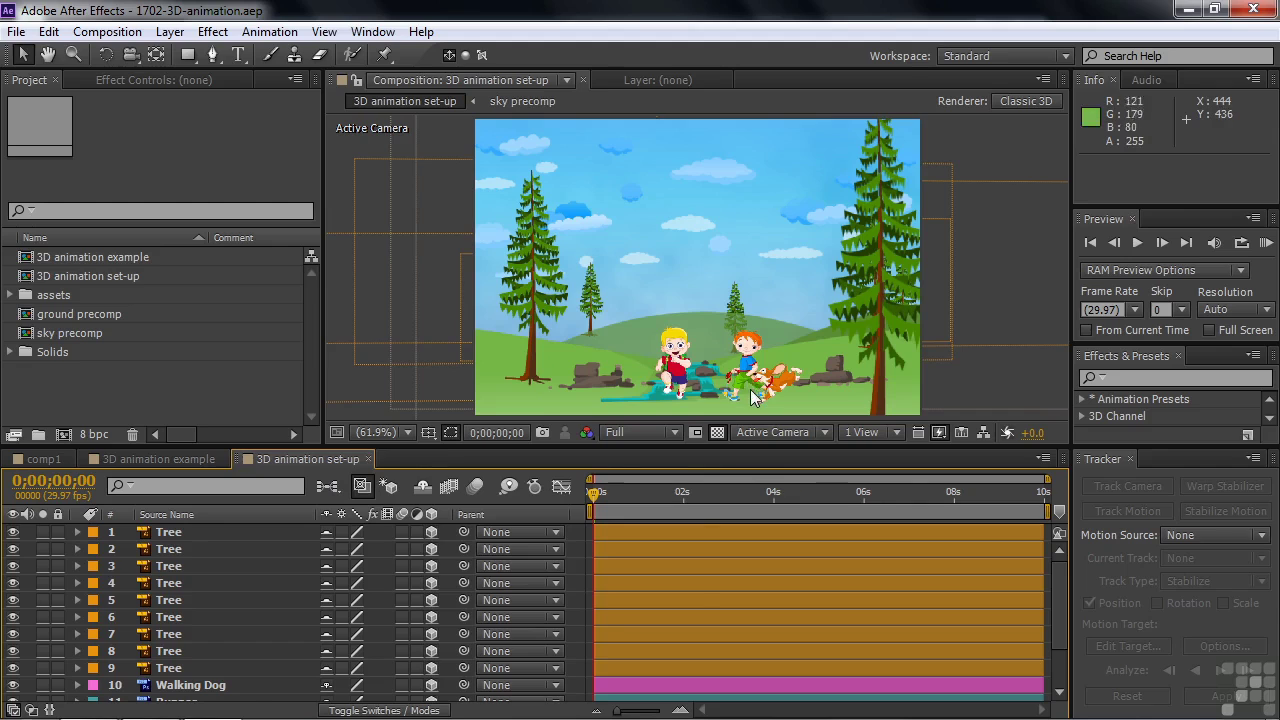
pyautogui.click(49, 458)
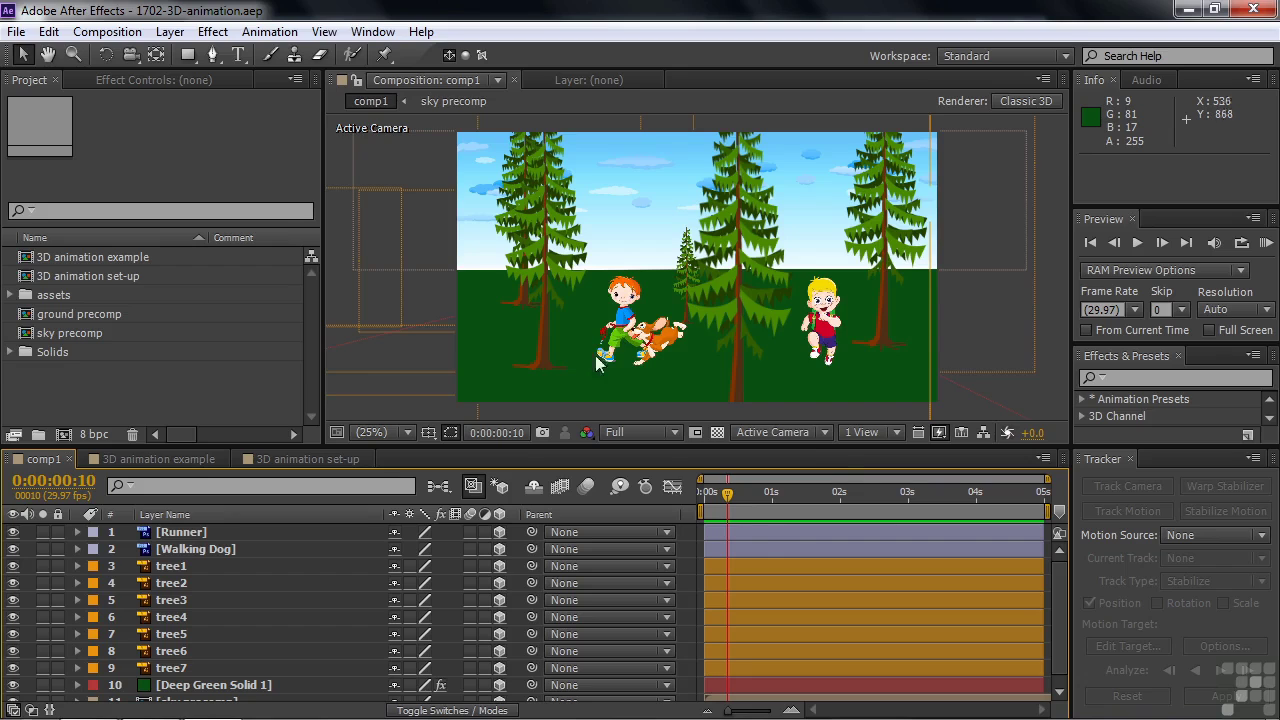
# - Inspect the comp1 scene in depth from Custom View 1, orbiting around it, and return to the Active Camera view
pyautogui.click(826, 433)
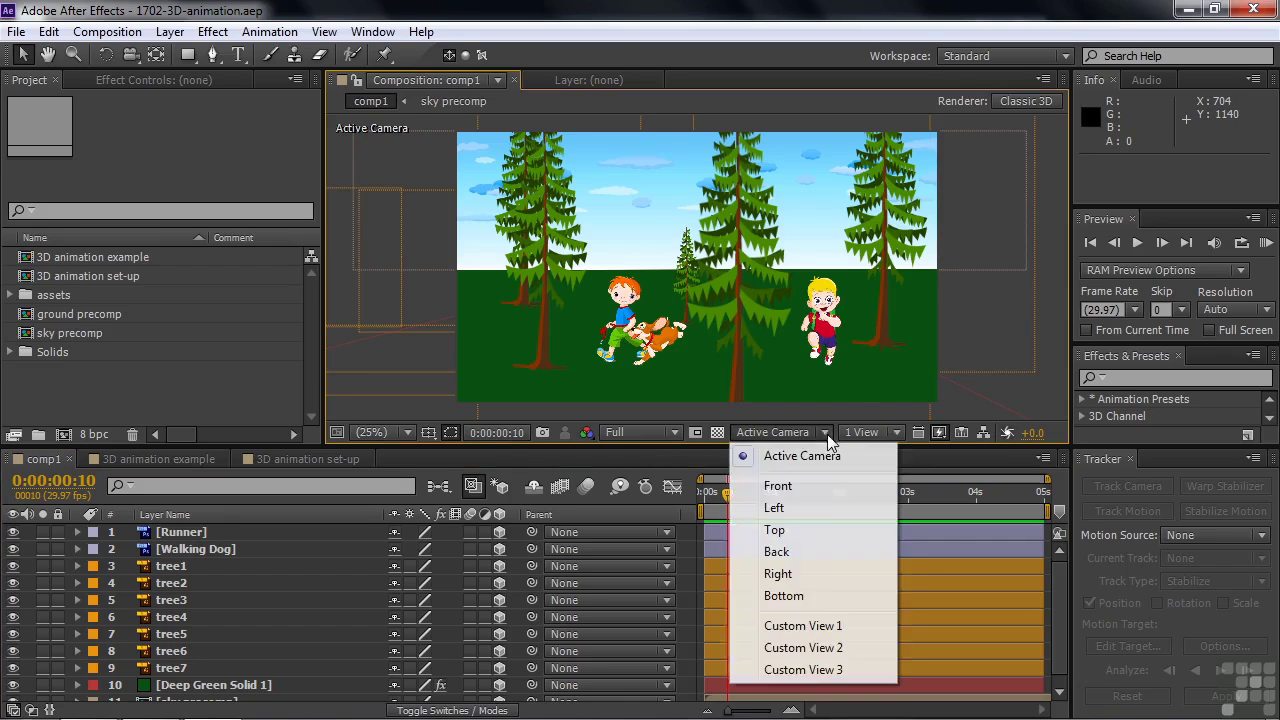
pyautogui.click(827, 625)
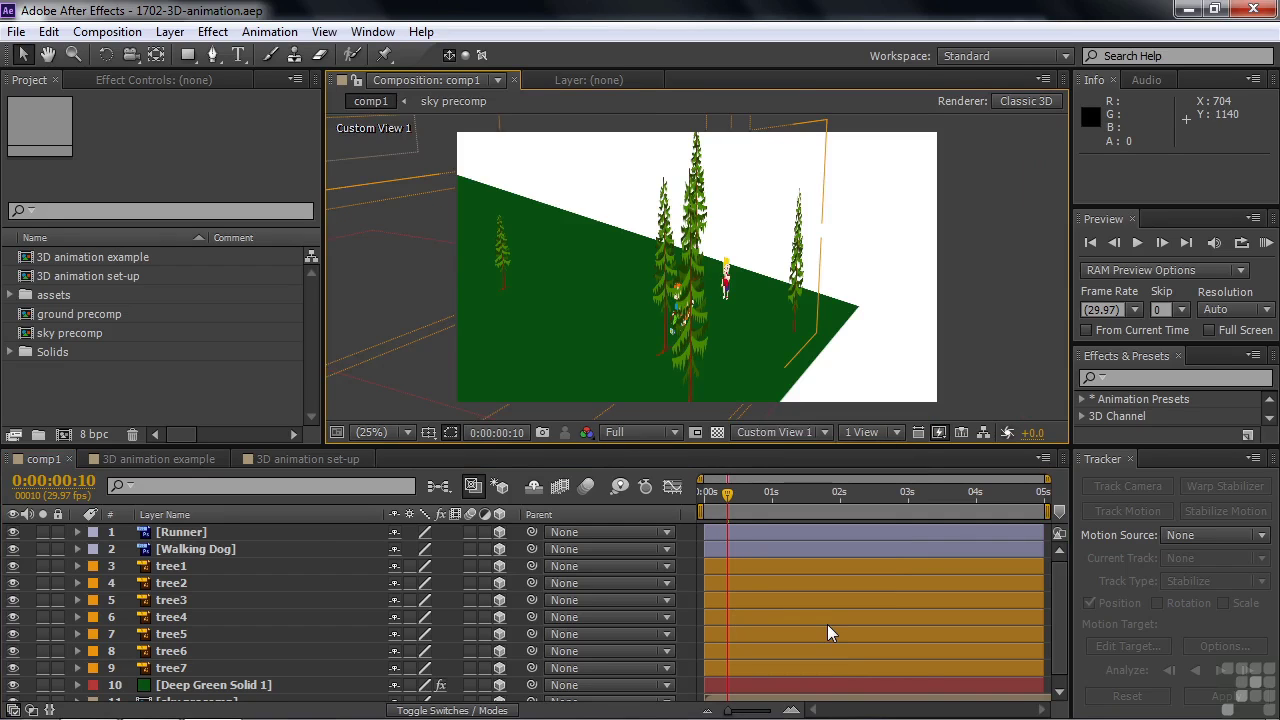
pyautogui.click(135, 57)
pyautogui.moveTo(609, 314); pyautogui.dragTo(525, 305)
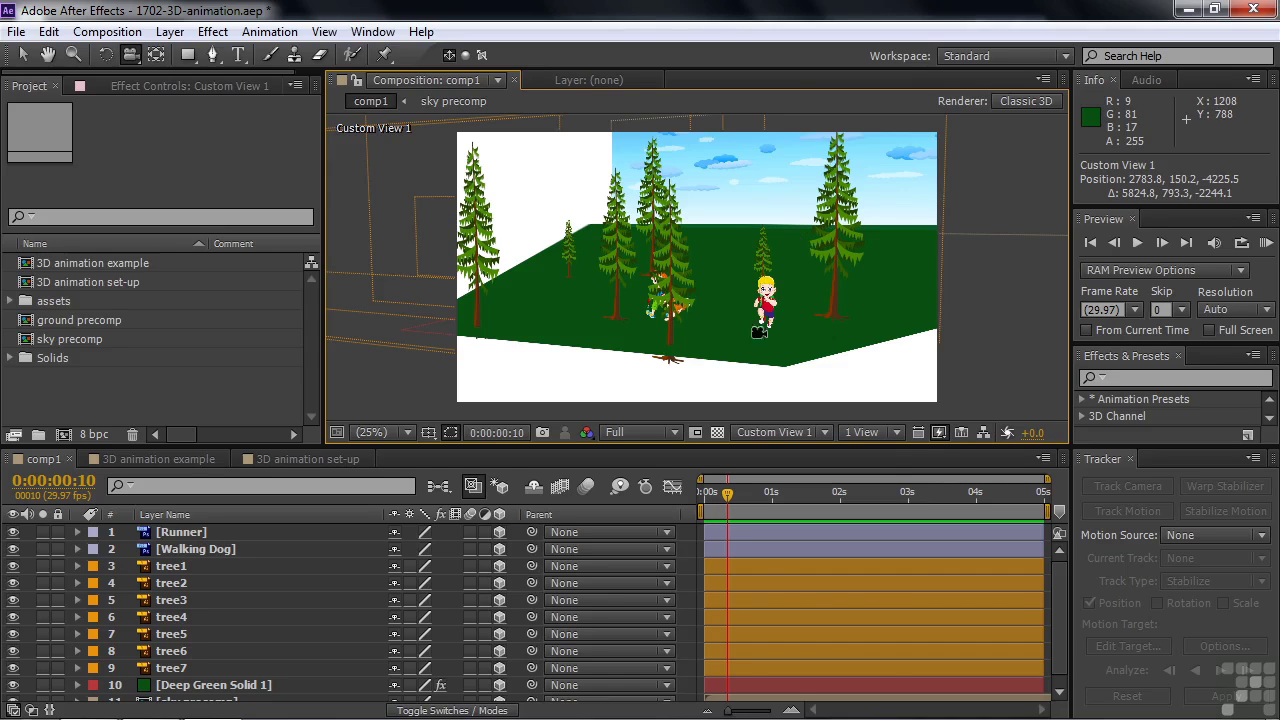
pyautogui.click(824, 432)
pyautogui.click(805, 455)
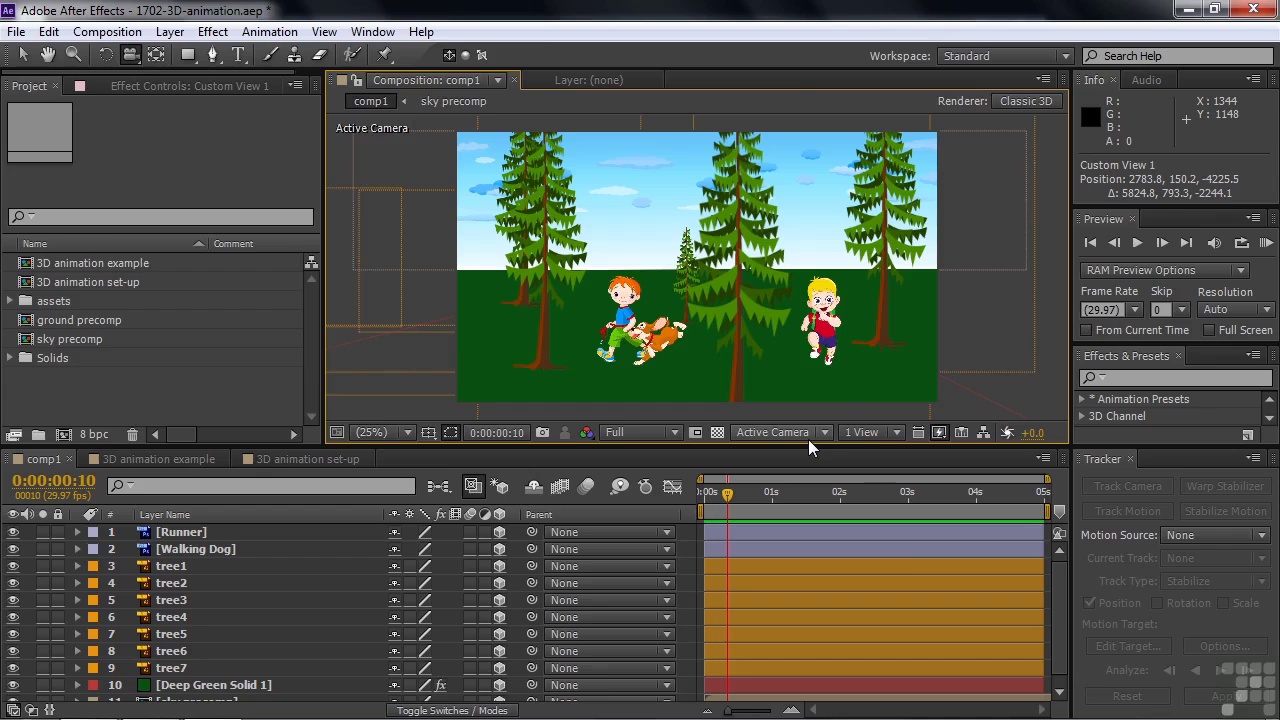
# - Add a null object to comp1 and parent all layers from Runner through Deep Green Solid 1 to it
pyautogui.click(170, 31)
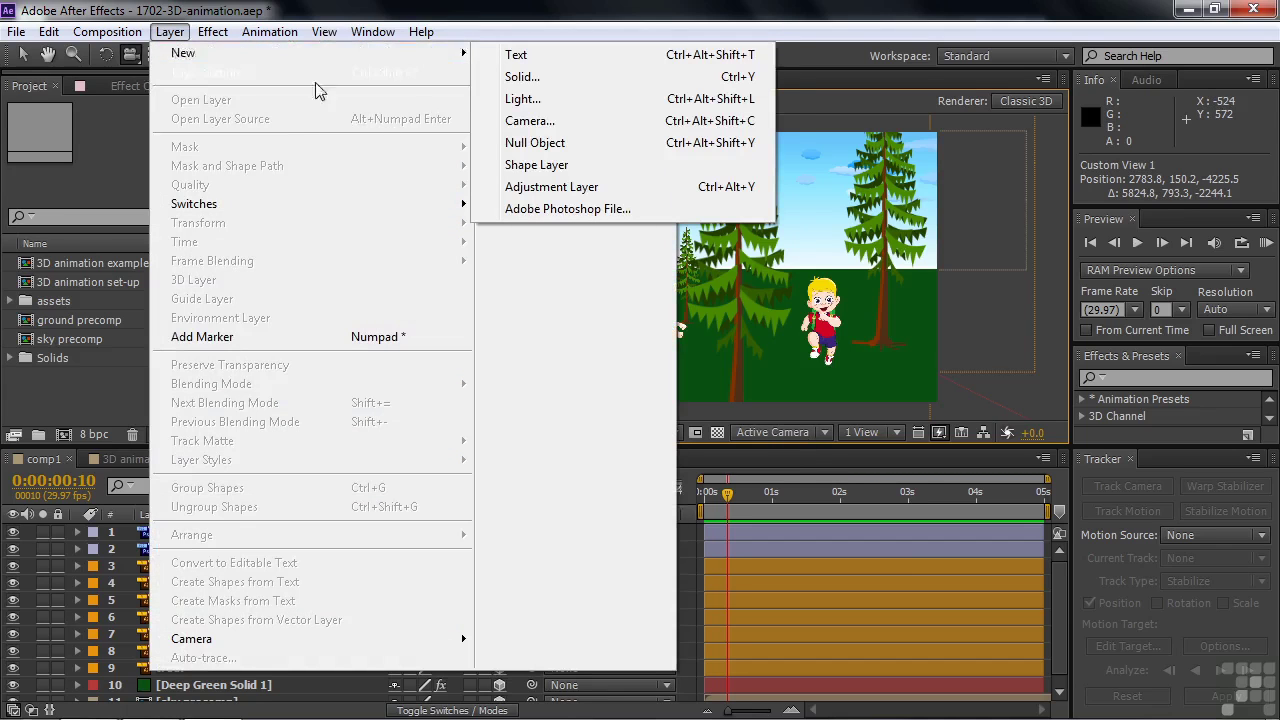
pyautogui.click(540, 142)
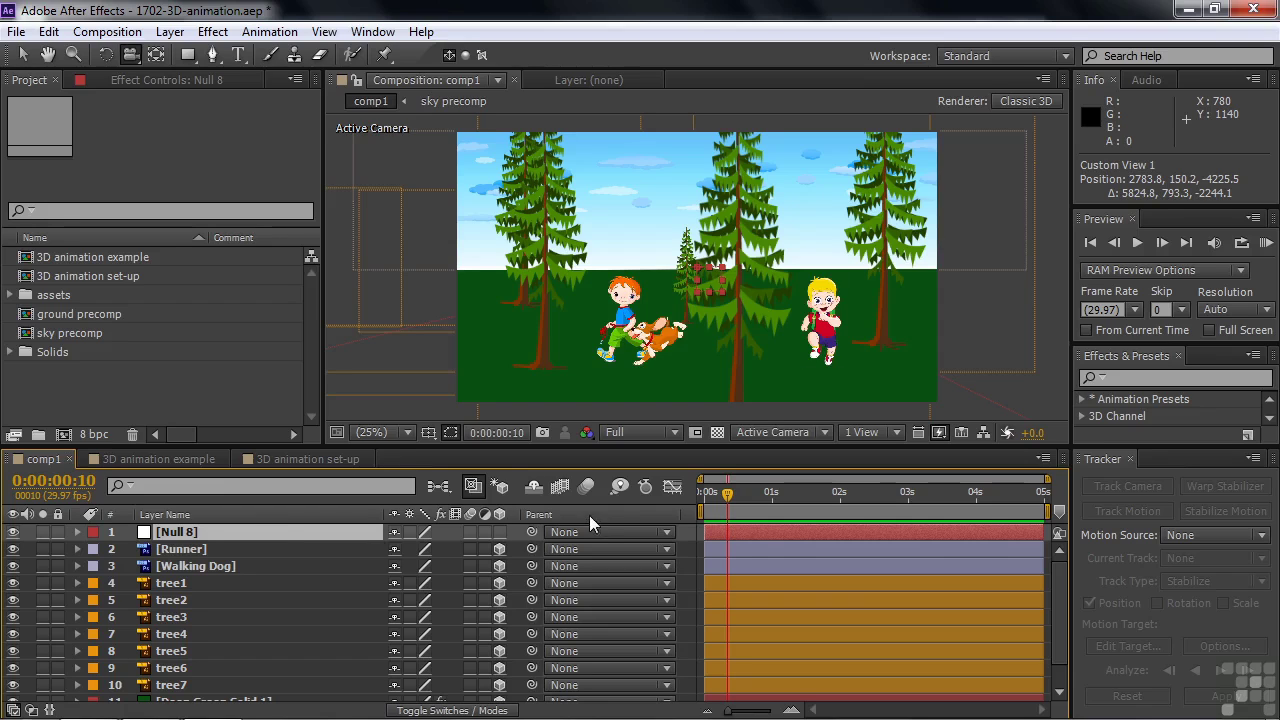
pyautogui.click(194, 551)
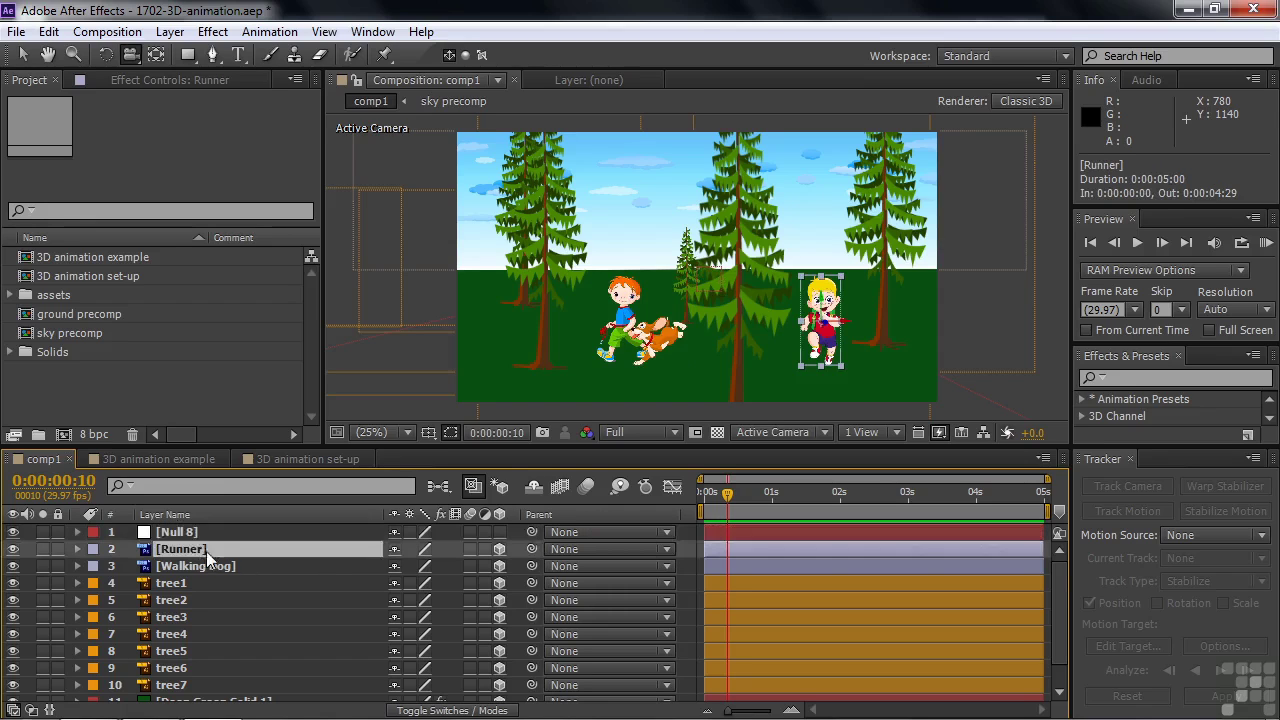
pyautogui.scroll(-1, 210, 580)
pyautogui.keyDown('shift'); pyautogui.click(197, 676); pyautogui.keyUp('shift')
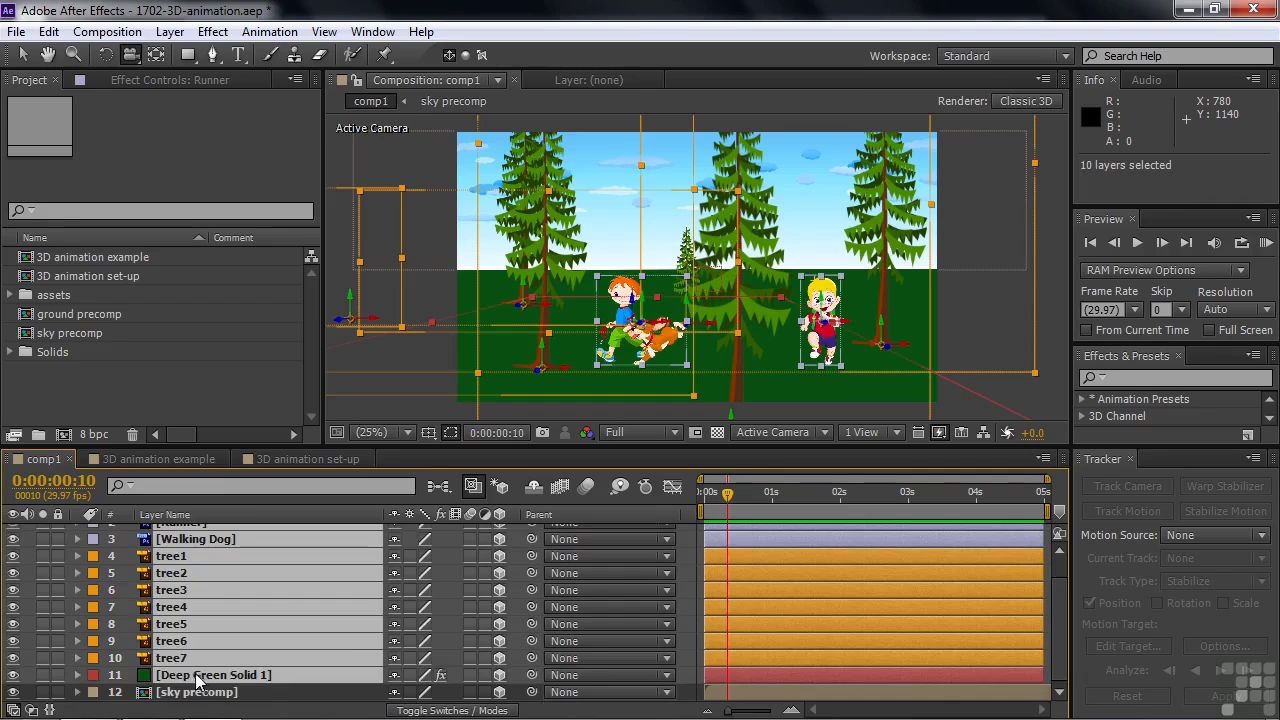
pyautogui.scroll(1, 420, 622)
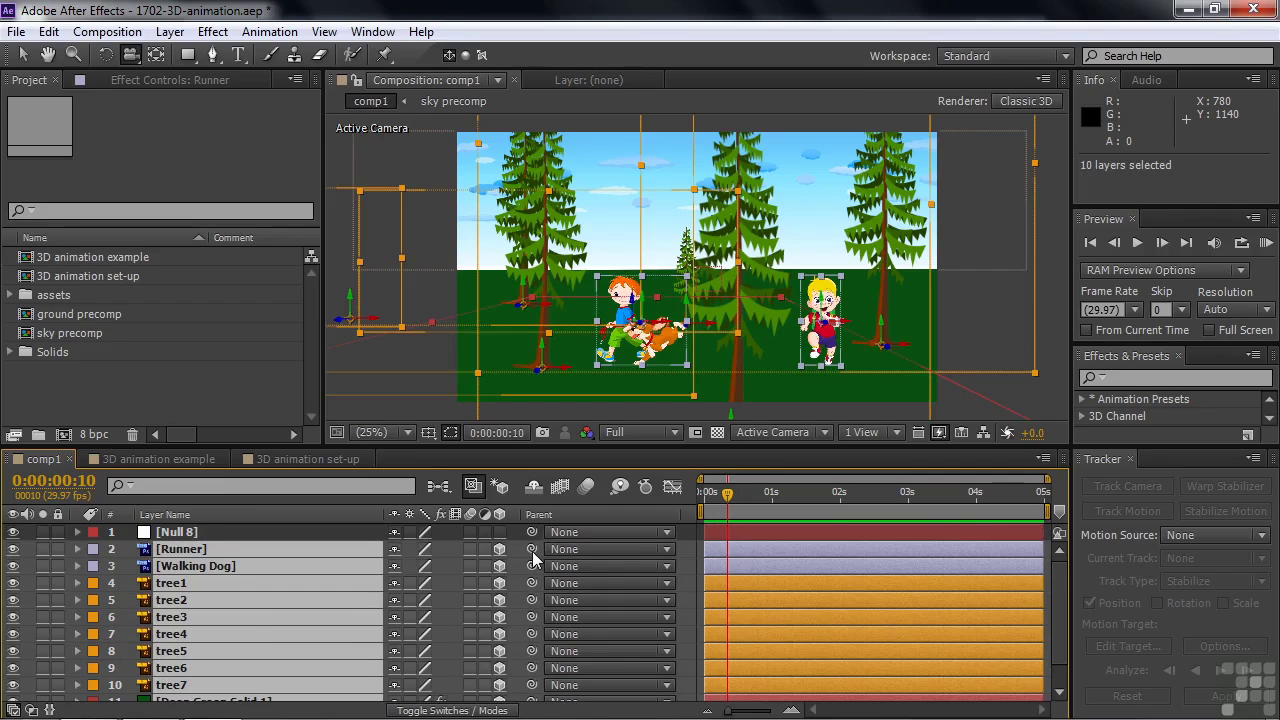
pyautogui.moveTo(532, 549); pyautogui.dragTo(252, 532)
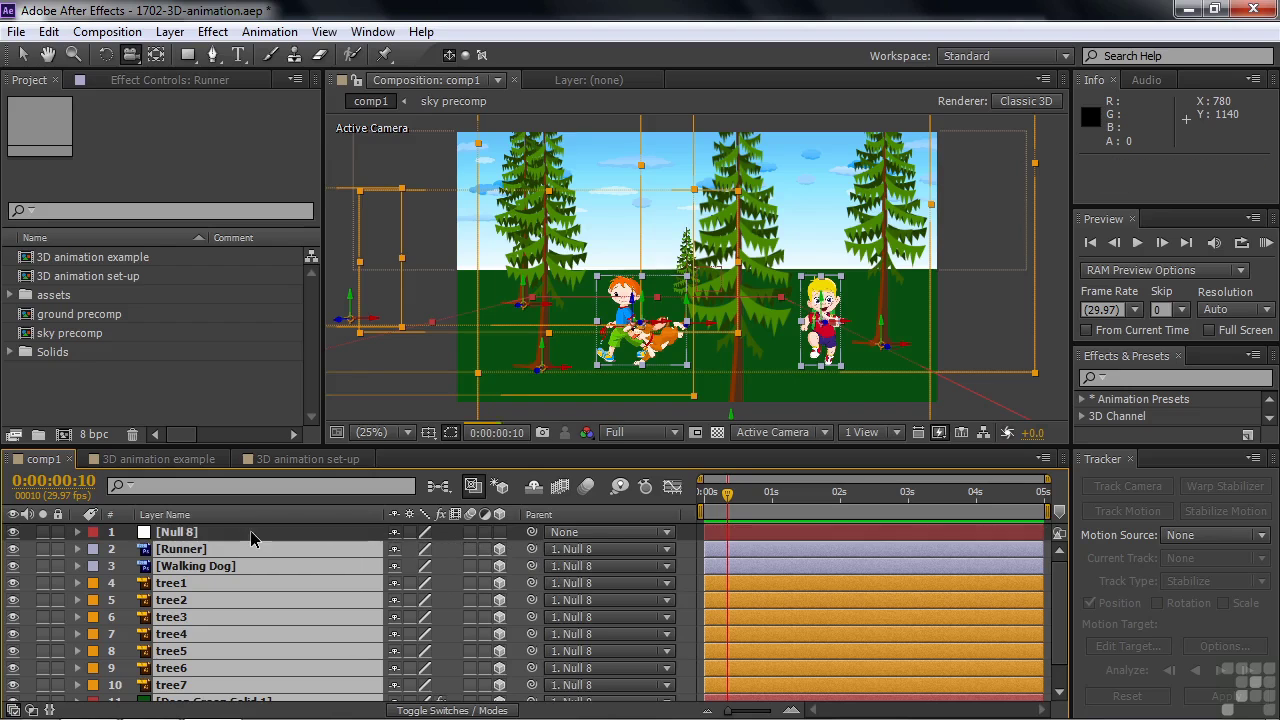
pyautogui.scroll(-1, 298, 580)
pyautogui.scroll(1, 298, 580)
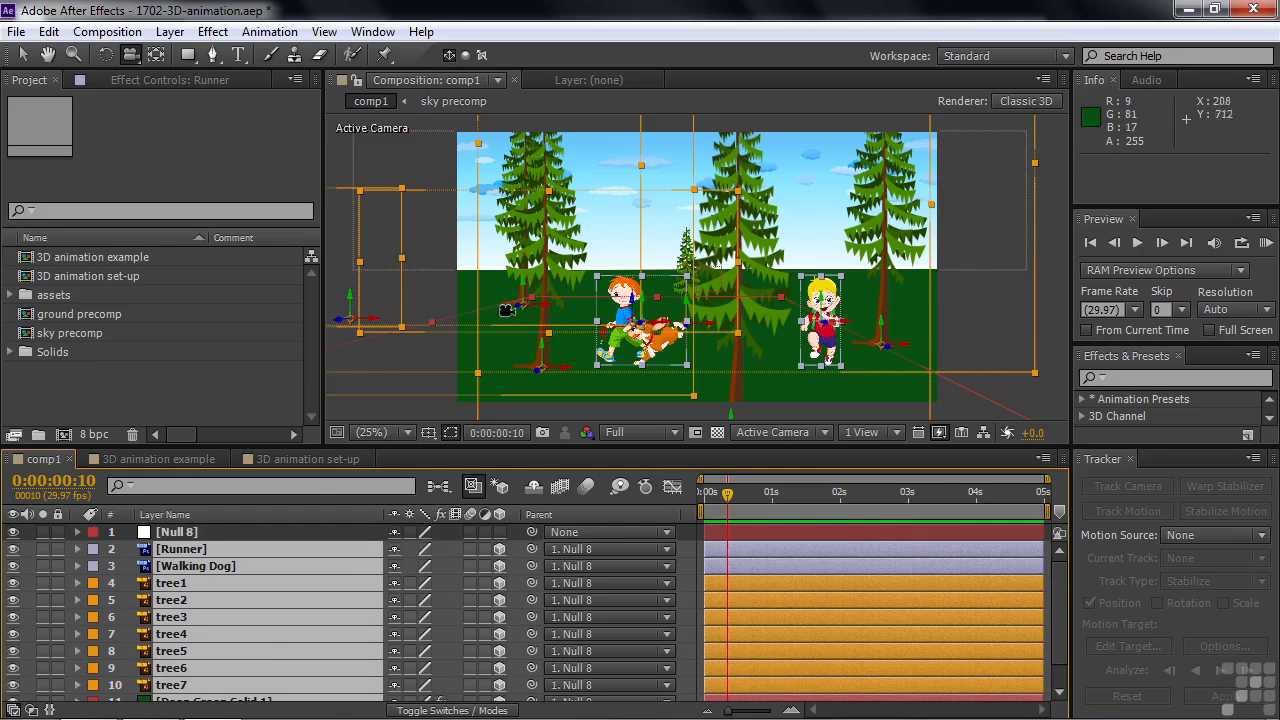
pyautogui.press('F2')
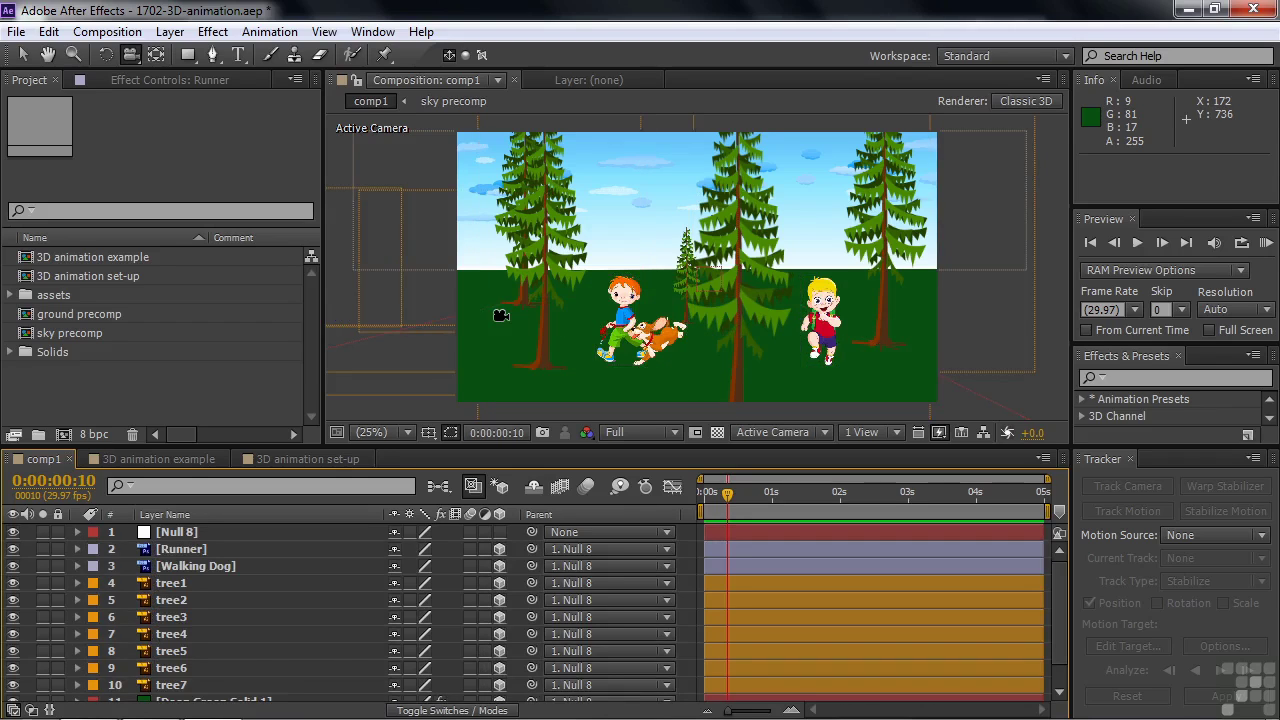
# - Make the null a 3D layer and move it left along X to about position 736, 540, 0
pyautogui.click(185, 537)
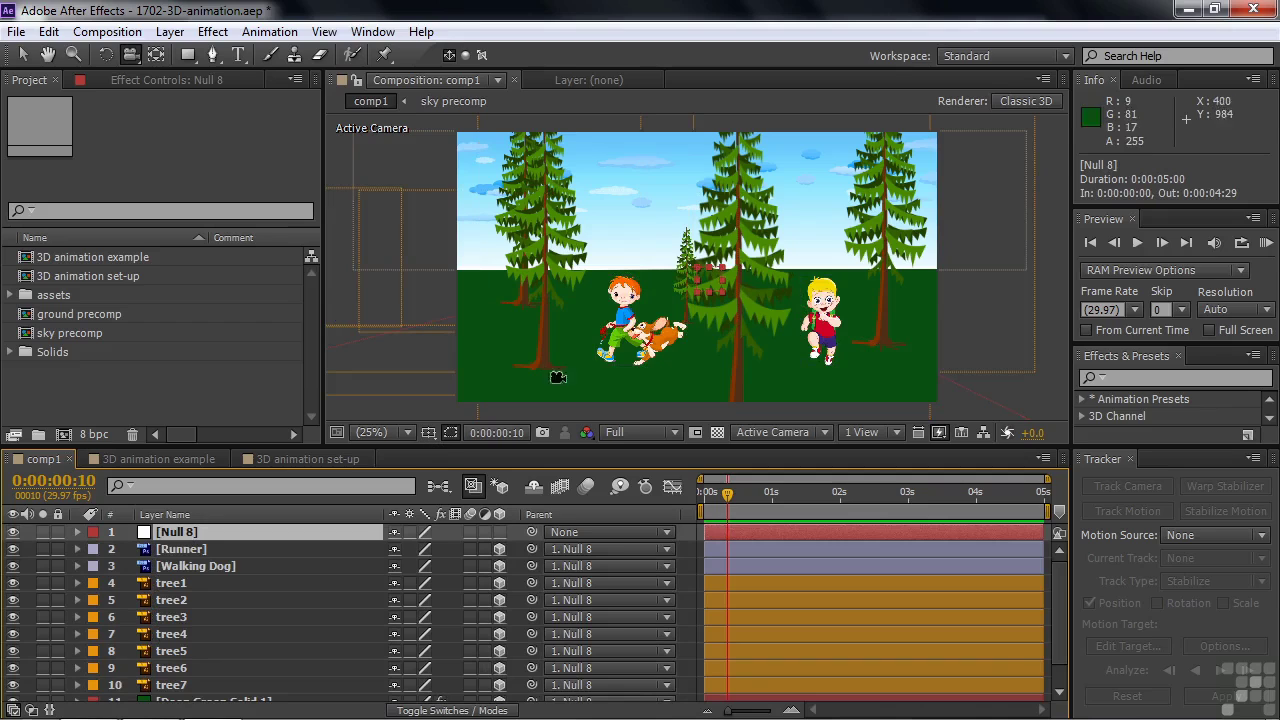
pyautogui.press('v')
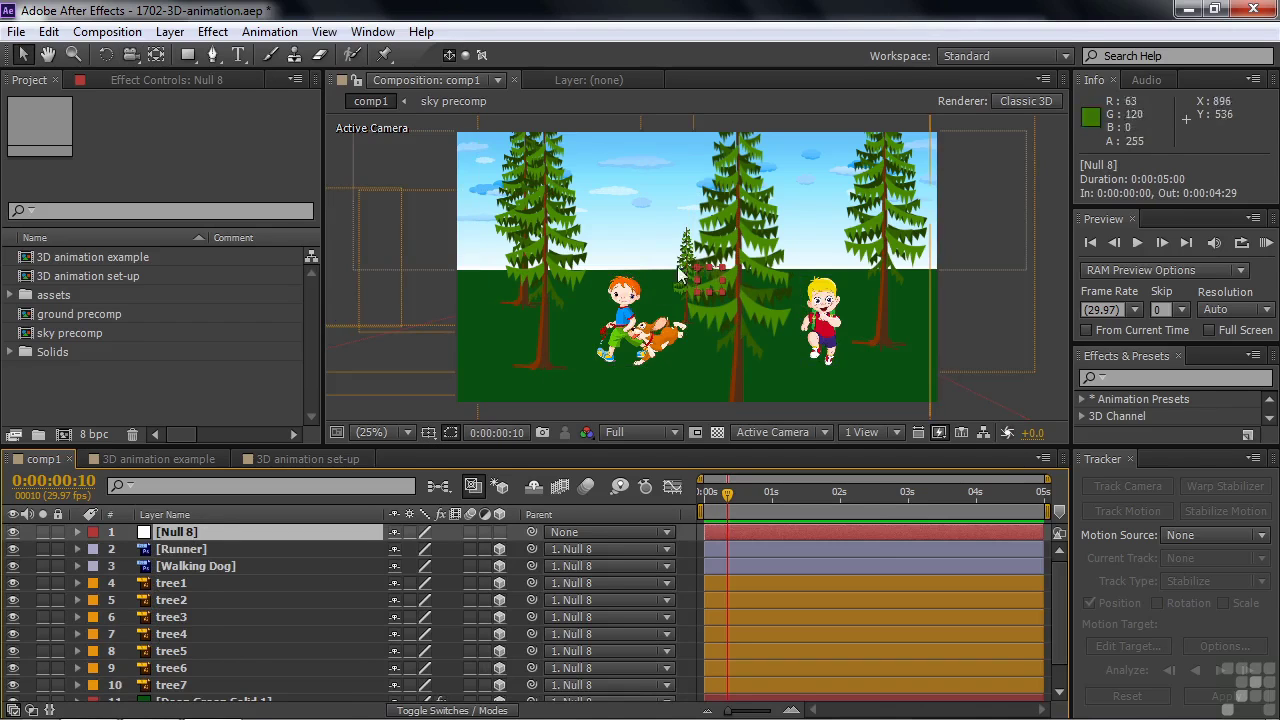
pyautogui.click(501, 532)
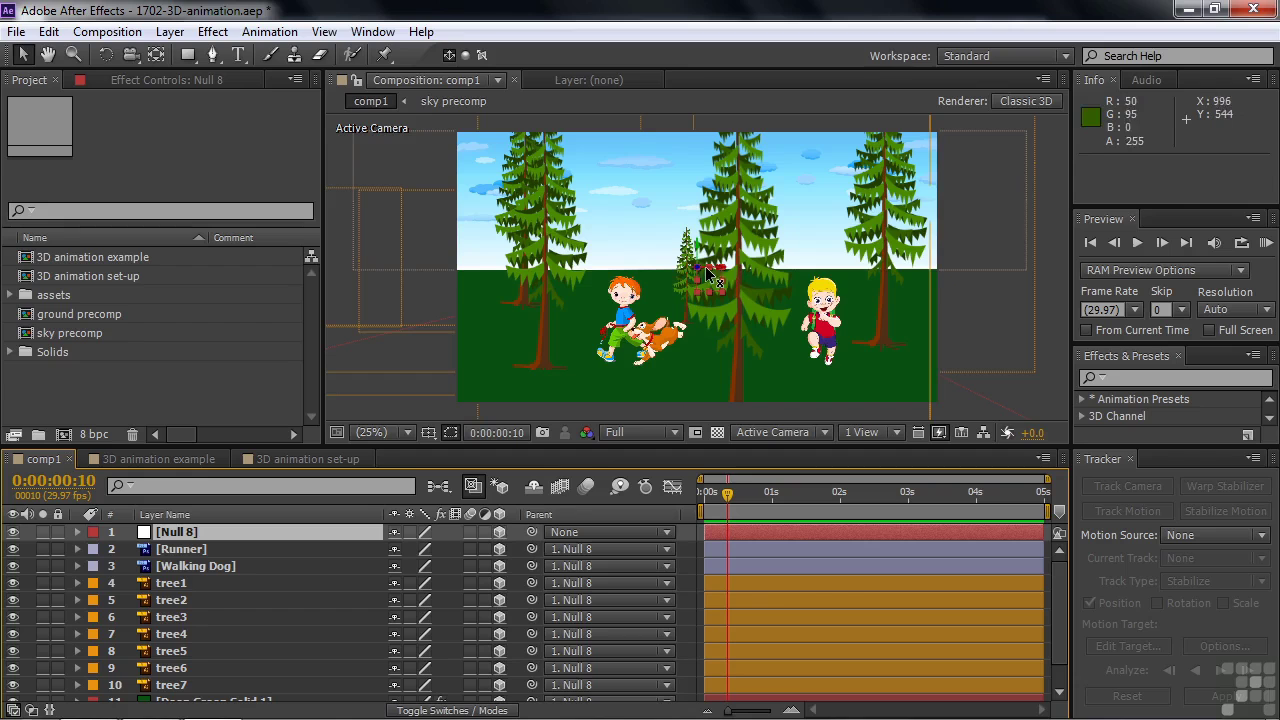
pyautogui.moveTo(719, 268); pyautogui.dragTo(664, 308)
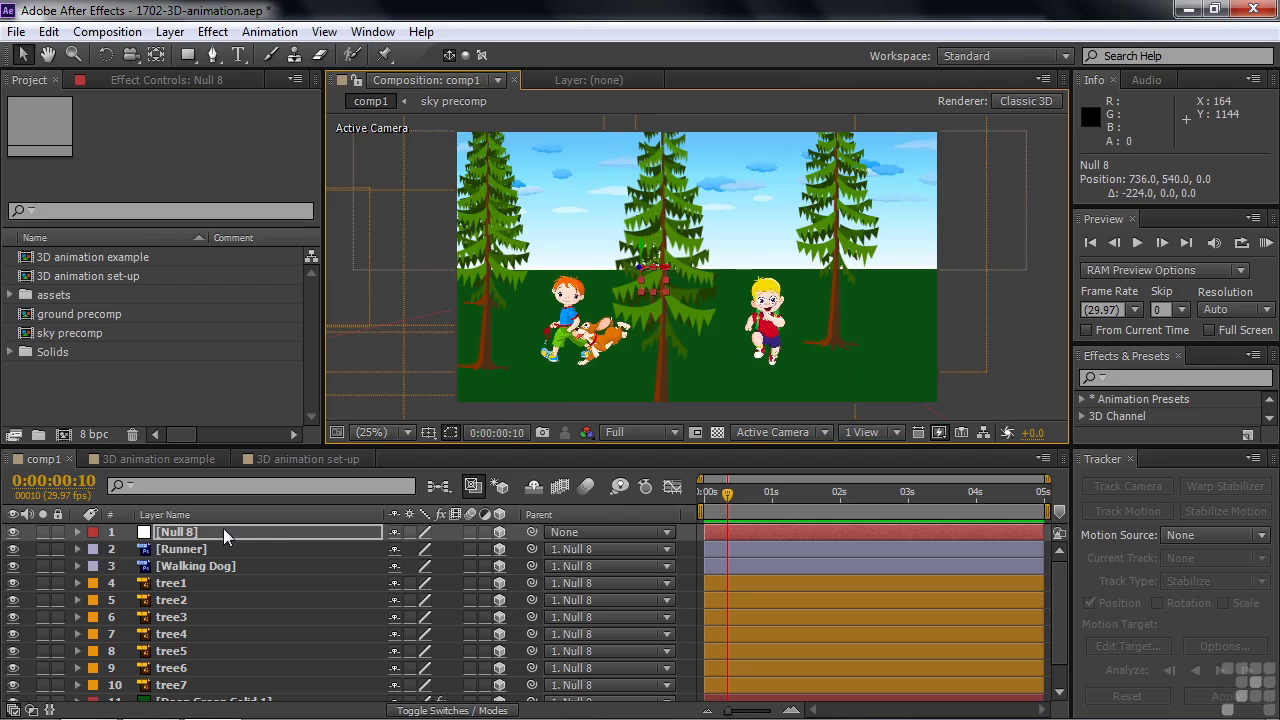
# - Keyframe the null's position at 0:00:00:10, and at 0:00:04:26 move it right along X to about 2092
pyautogui.press('p')
pyautogui.click(128, 549)
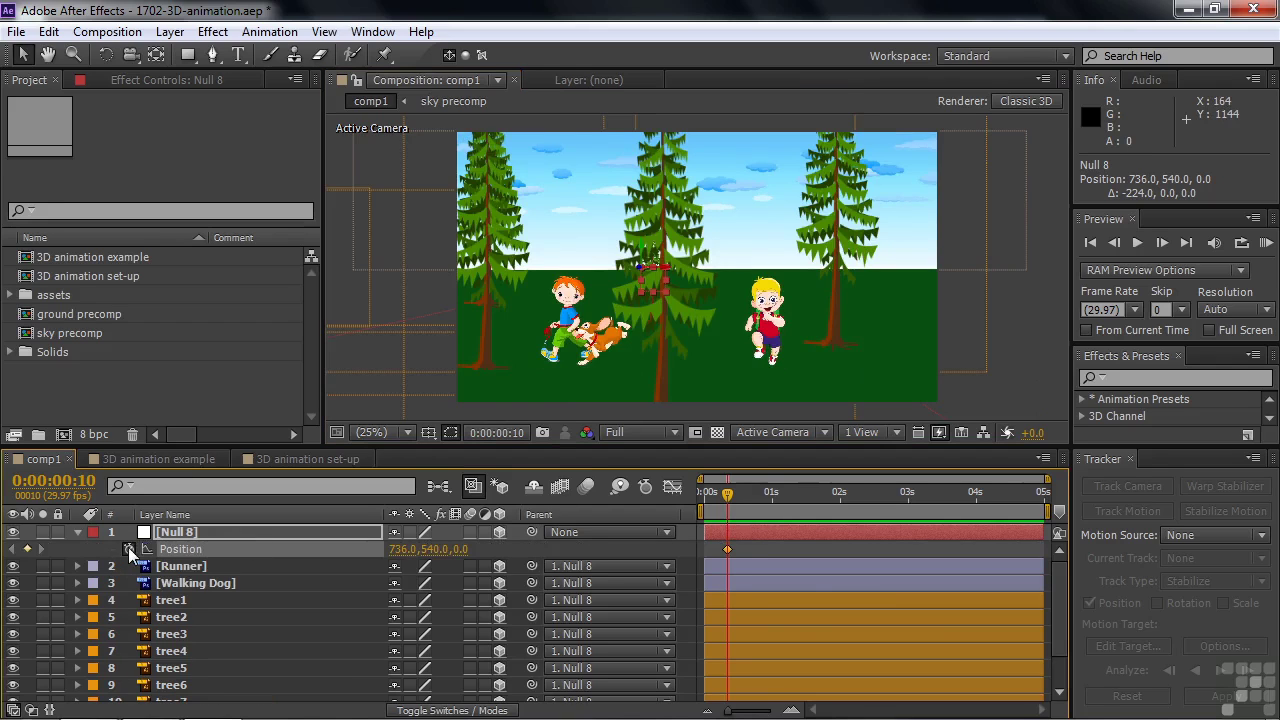
pyautogui.moveTo(727, 496); pyautogui.dragTo(1036, 496)
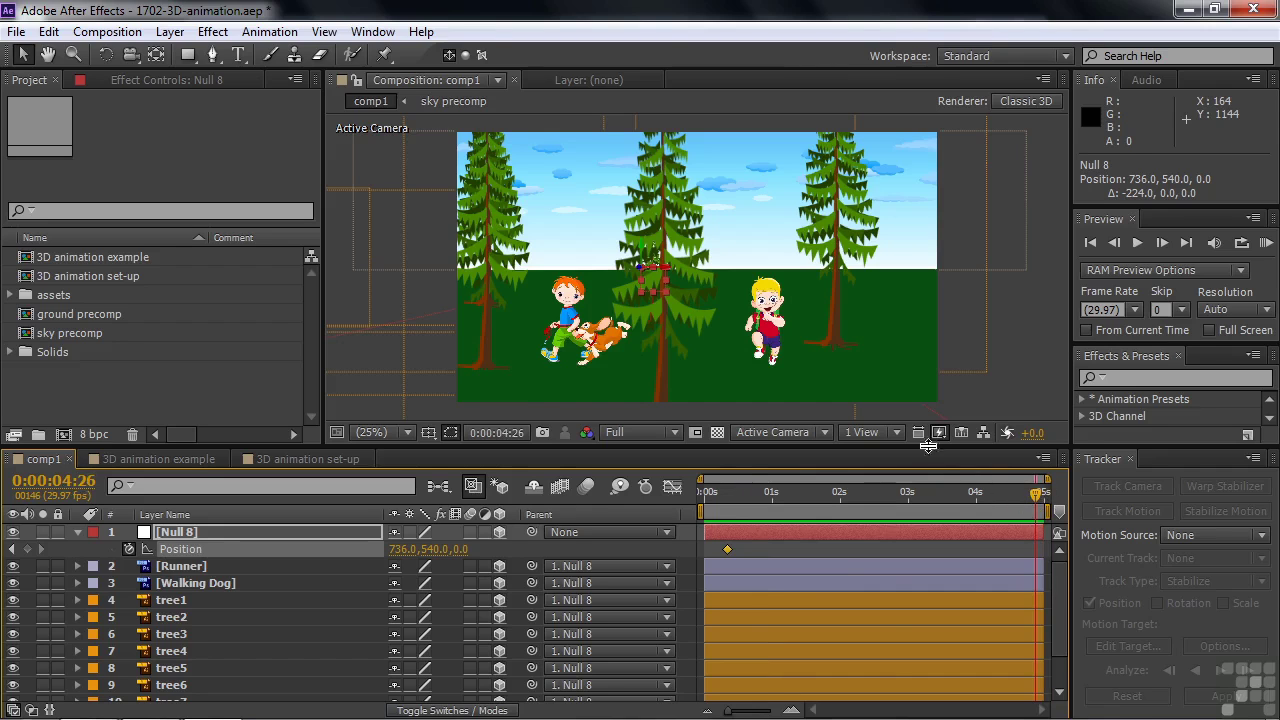
pyautogui.moveTo(701, 278); pyautogui.dragTo(1005, 294)
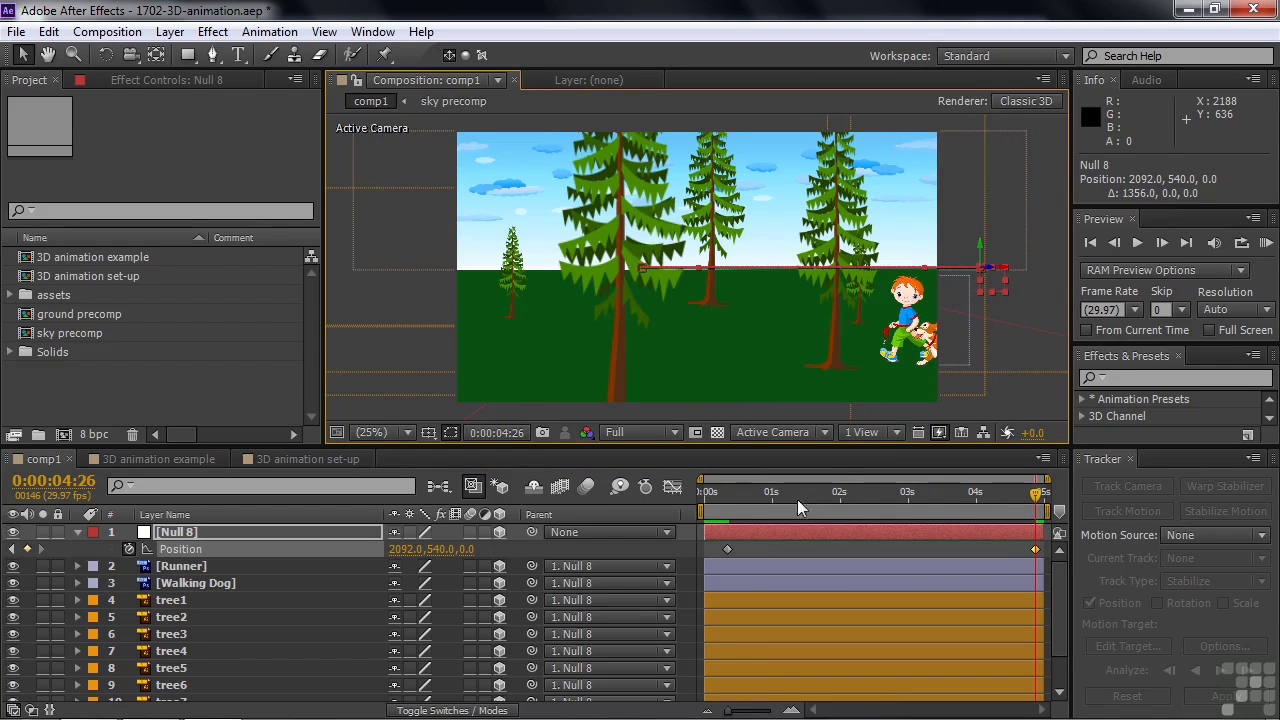
# - Move the null's first position keyframe to the start of the timeline and preview the animation from there
pyautogui.moveTo(1036, 493); pyautogui.dragTo(705, 552)
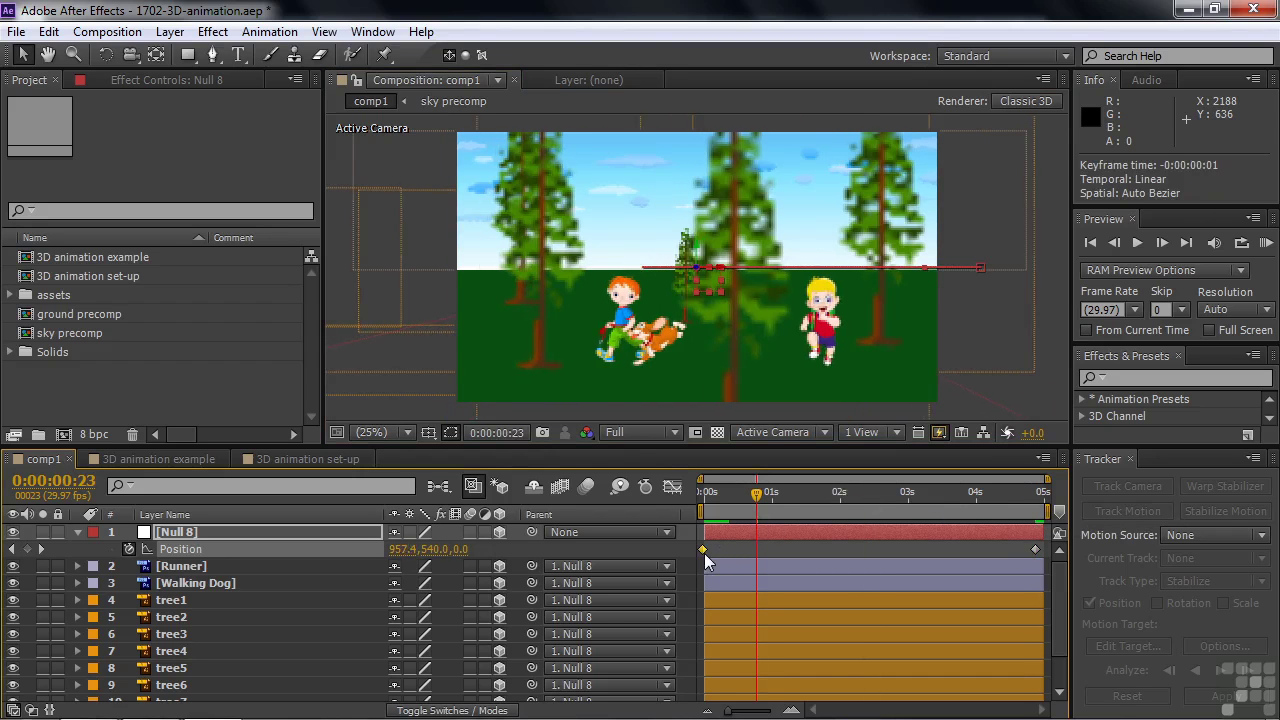
pyautogui.moveTo(745, 497); pyautogui.dragTo(711, 511)
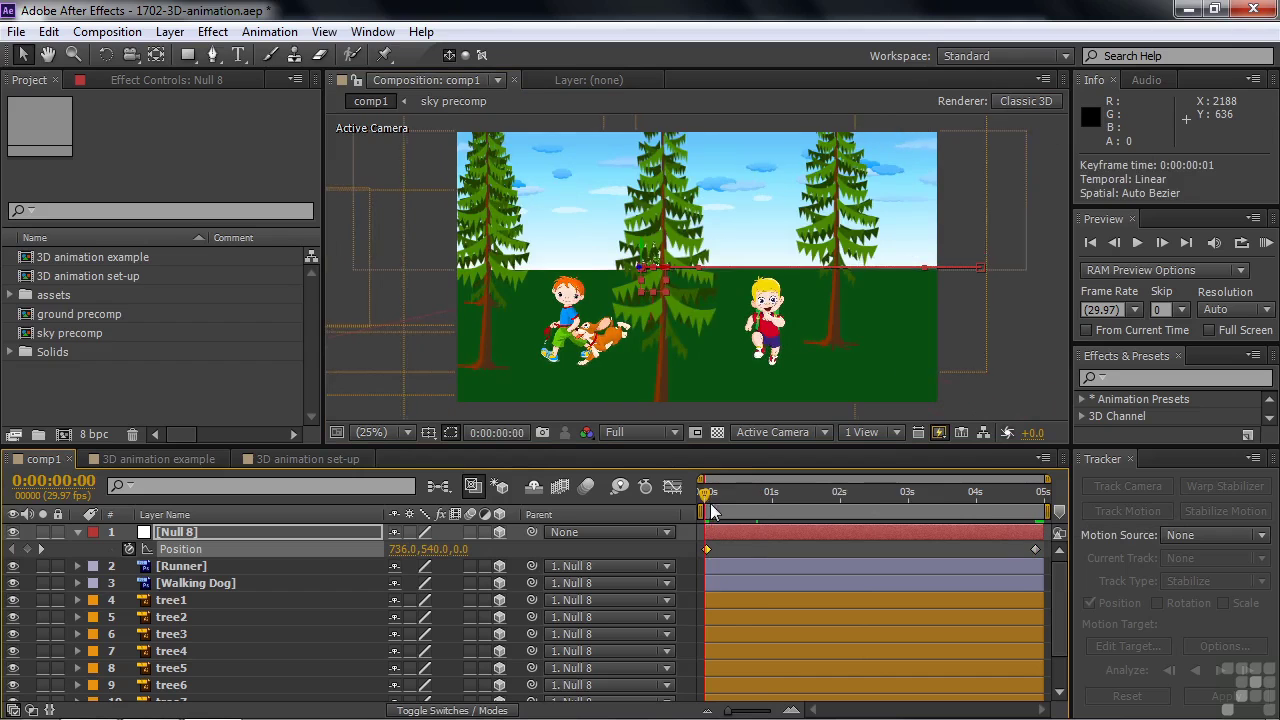
pyautogui.press('space')
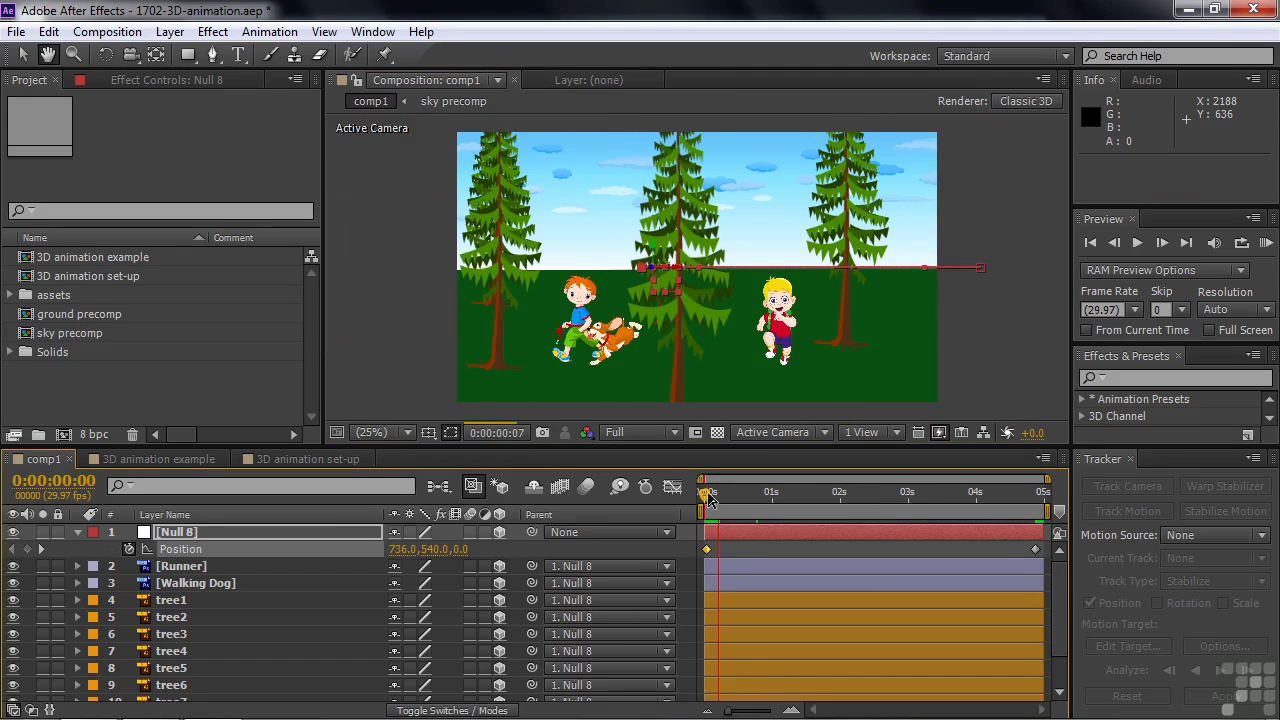
pyautogui.press('space')
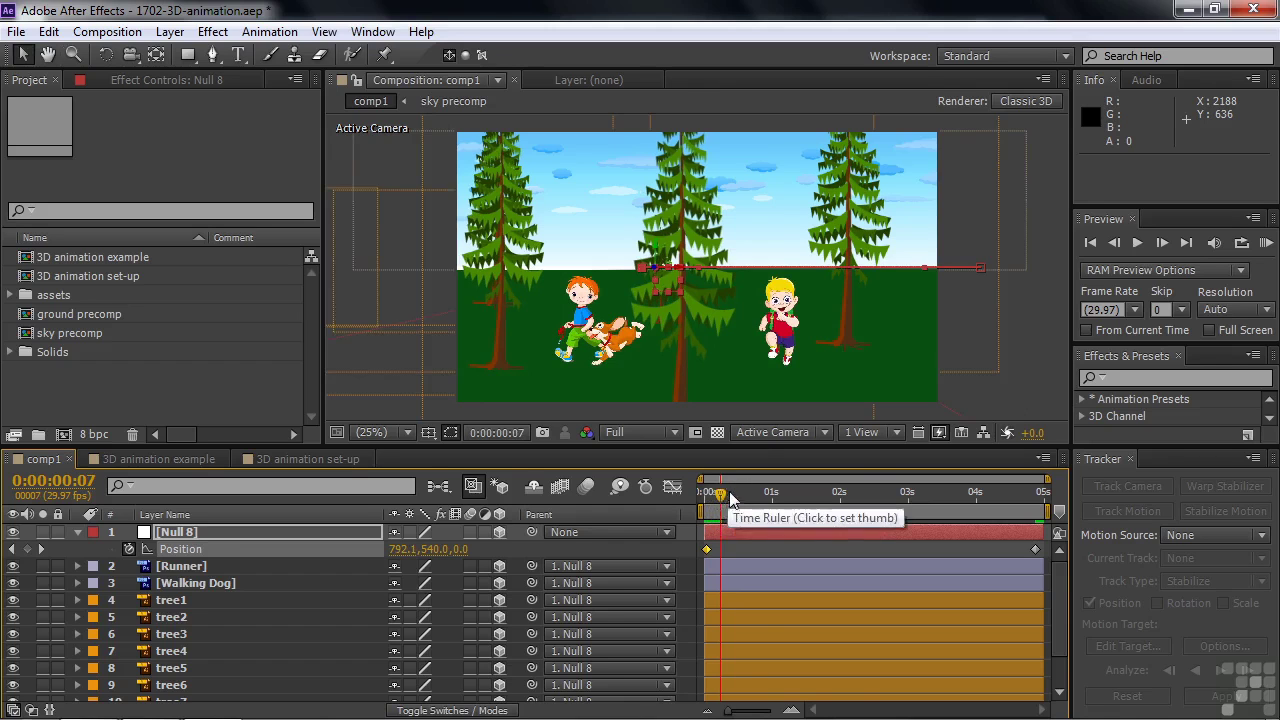
pyautogui.moveTo(722, 500)
pyautogui.mouseDown()
pyautogui.moveTo(812, 510)
pyautogui.moveTo(844, 500)
pyautogui.moveTo(850, 470)
pyautogui.moveTo(841, 493)
pyautogui.moveTo(1038, 505)
pyautogui.moveTo(703, 512)
pyautogui.mouseUp()
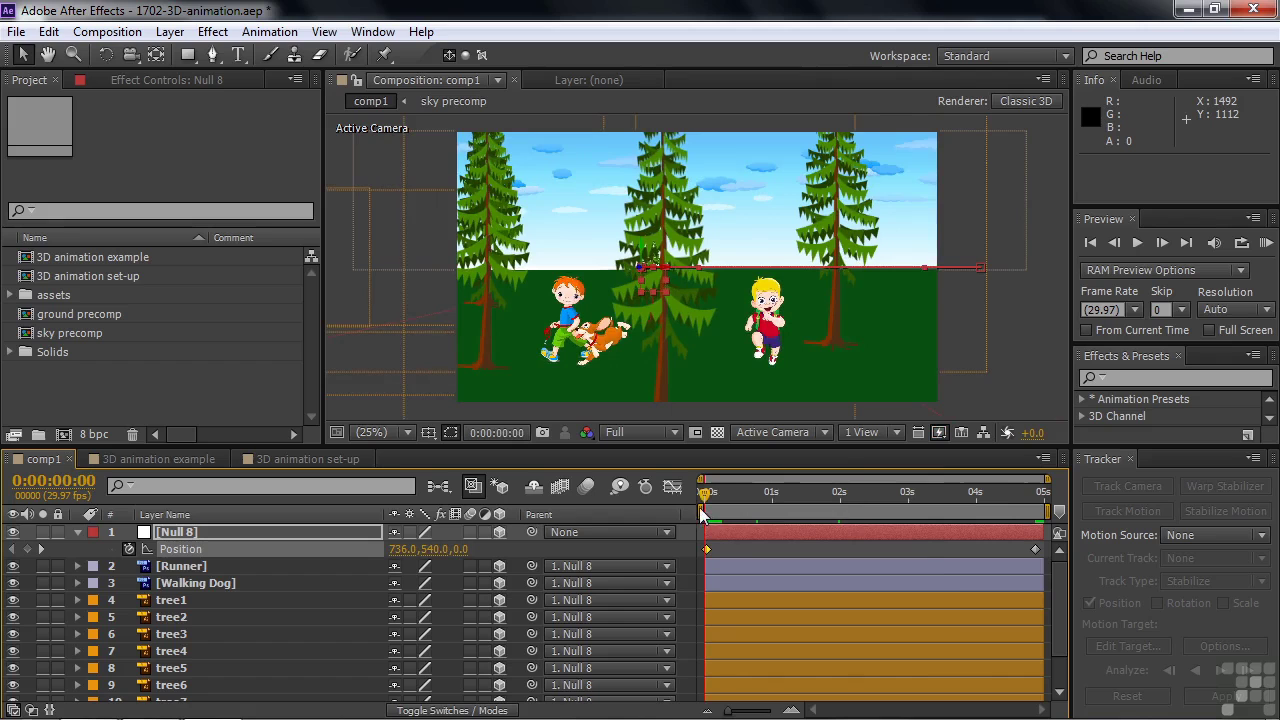
# - Check the opening frame of the 3D animation example composition for reference and return to comp1
pyautogui.click(148, 459)
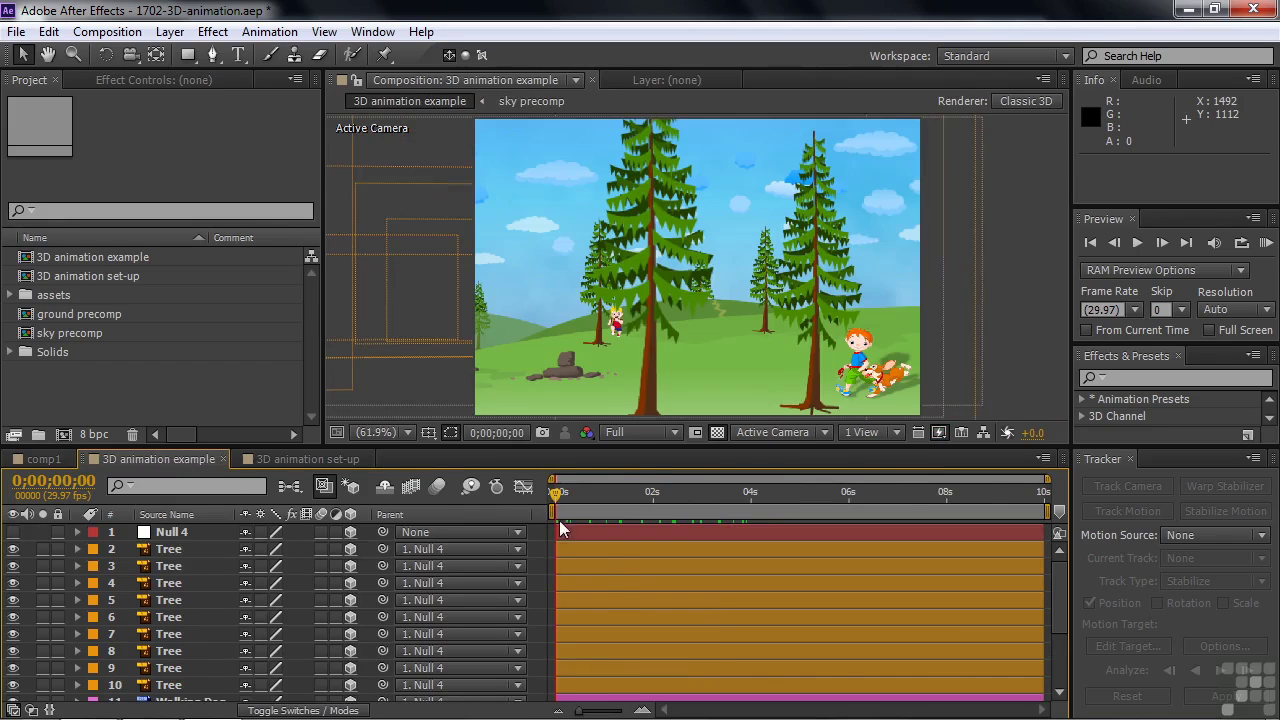
pyautogui.moveTo(555, 494)
pyautogui.mouseDown()
pyautogui.moveTo(658, 498)
pyautogui.moveTo(785, 537)
pyautogui.moveTo(980, 527)
pyautogui.moveTo(553, 517)
pyautogui.mouseUp()
pyautogui.click(38, 459)
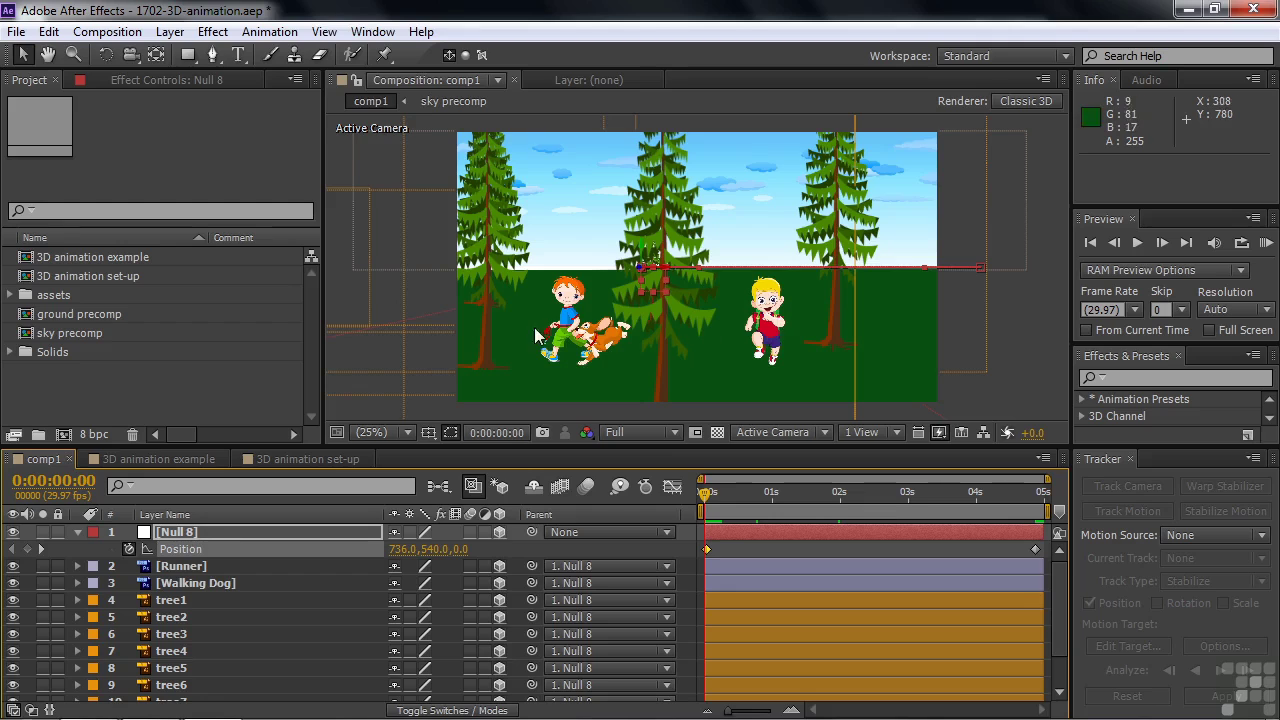
# - Push the Runner back to Z 954, scale it to 13%, and keyframe its position and scale at the timeline start
pyautogui.click(163, 566)
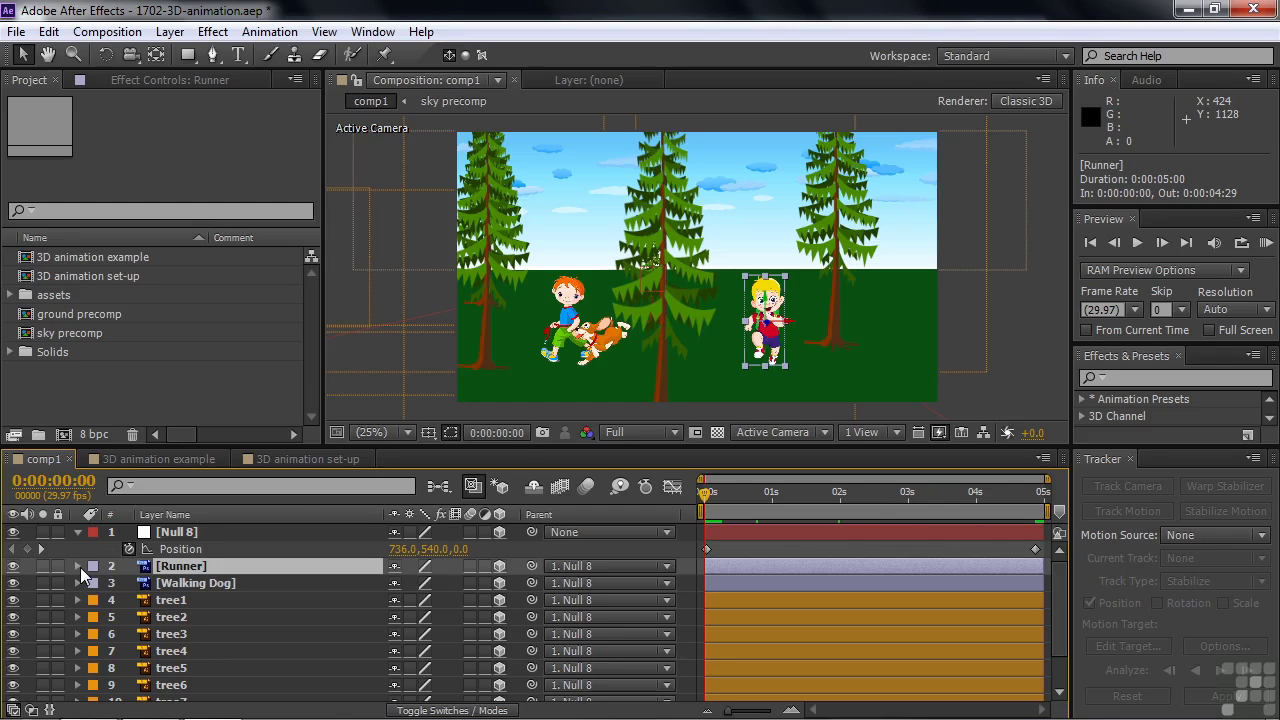
pyautogui.press('p')
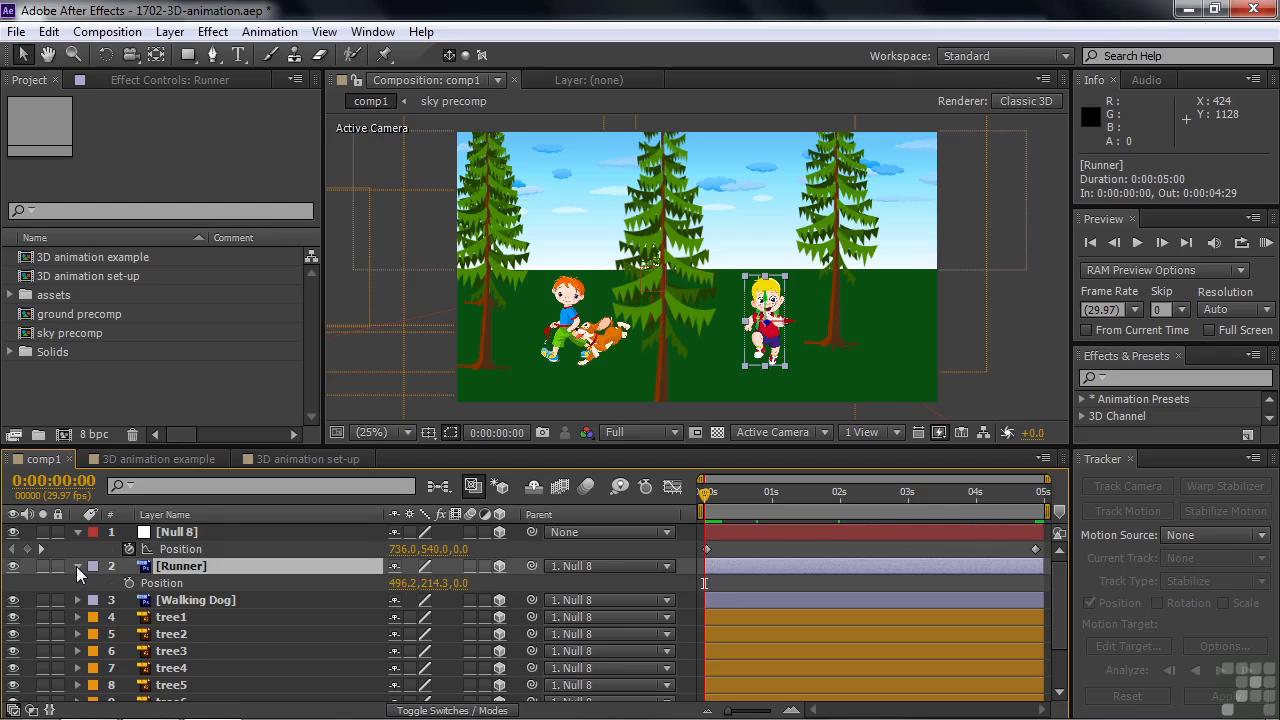
pyautogui.hotkey('shift', 's')
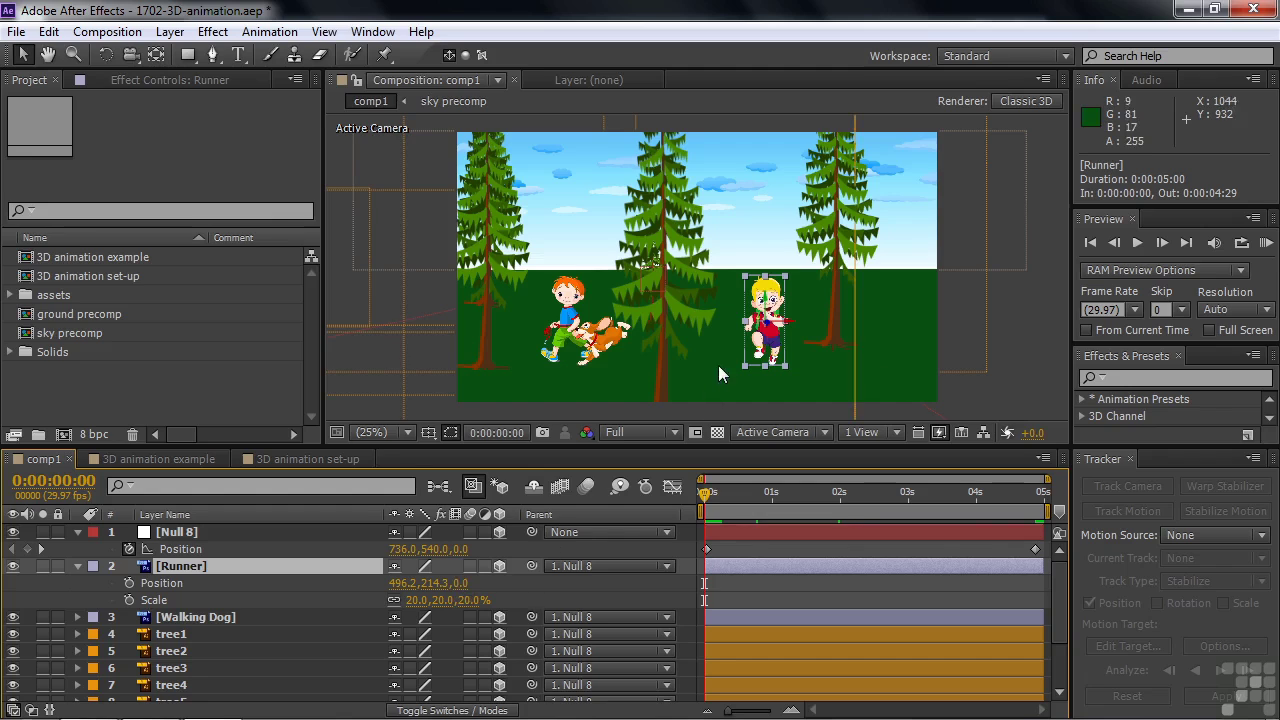
pyautogui.moveTo(458, 590); pyautogui.dragTo(882, 572)
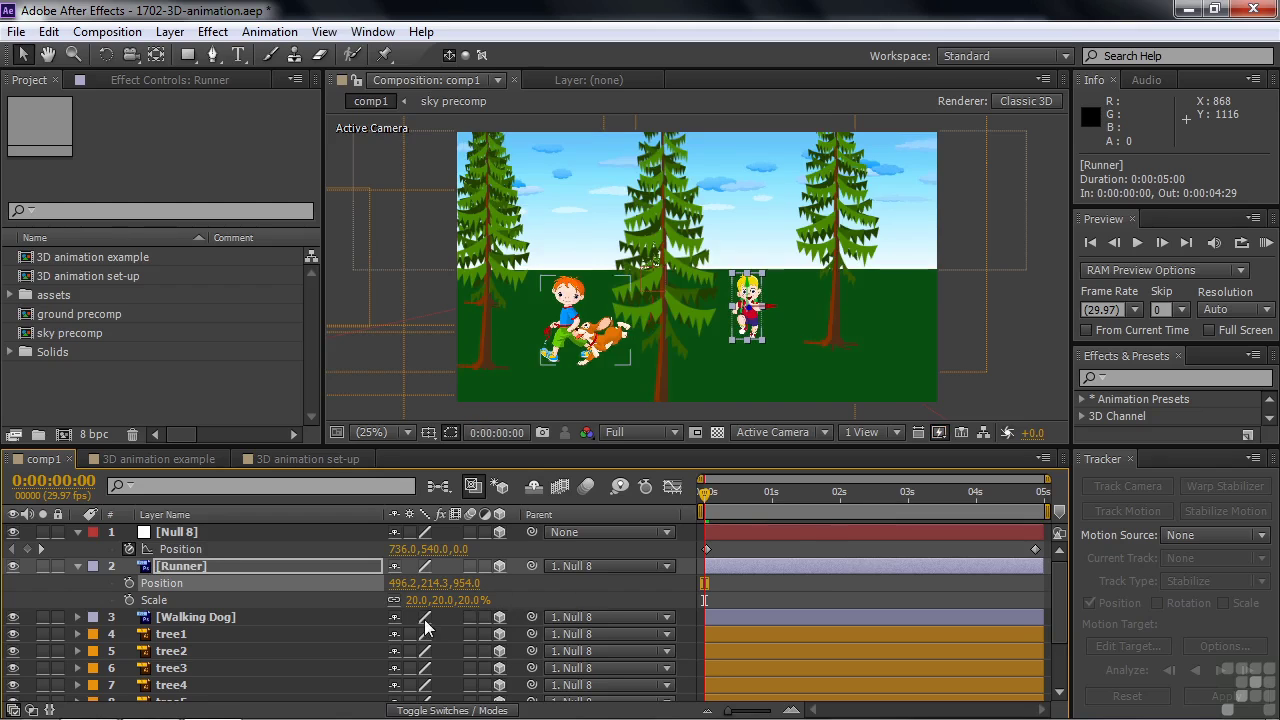
pyautogui.moveTo(465, 600); pyautogui.dragTo(463, 600)
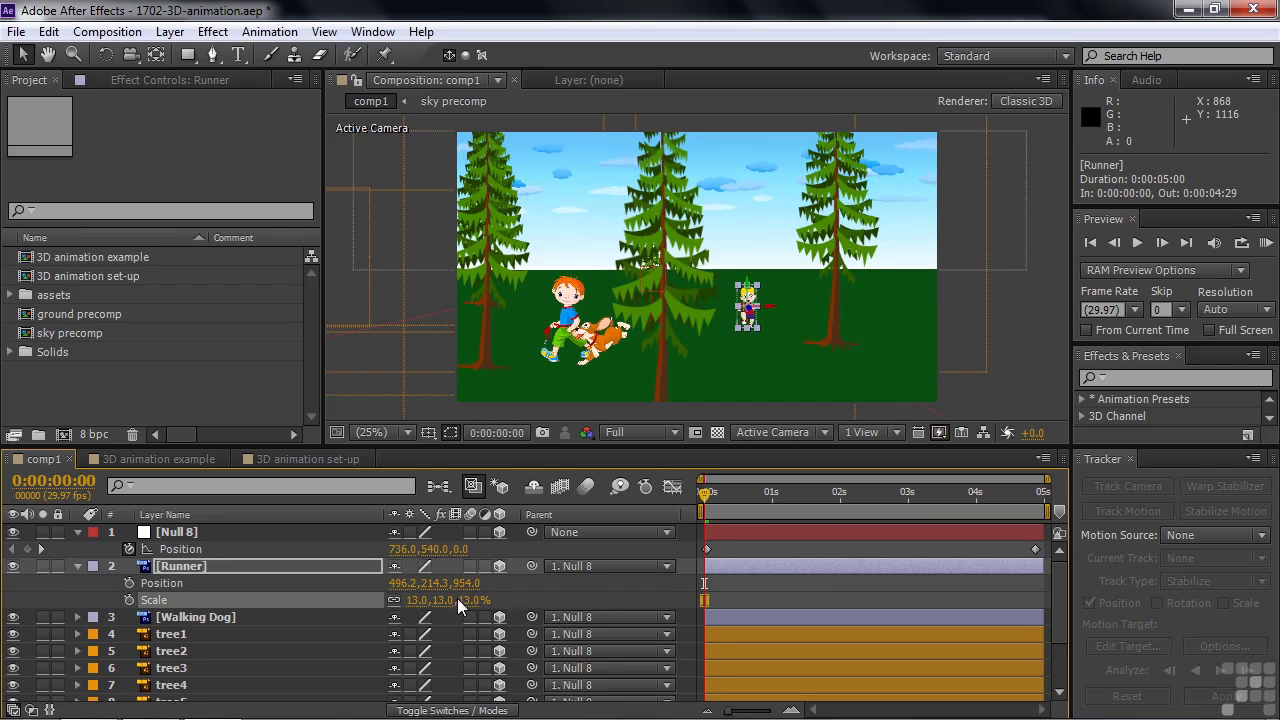
pyautogui.click(127, 583)
pyautogui.click(128, 600)
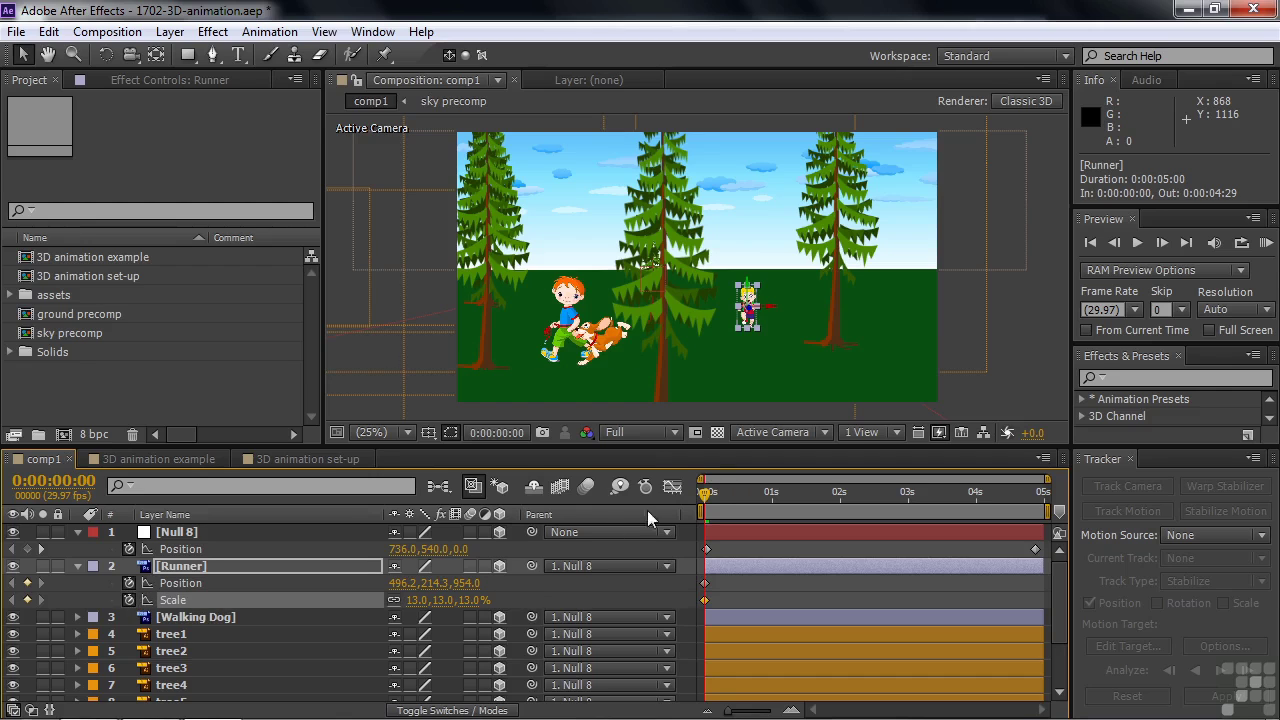
# - At 0:00:02:03, move the Runner to about X -3.8 and Z -436, and set its scale to 16%
pyautogui.moveTo(703, 503); pyautogui.dragTo(847, 503)
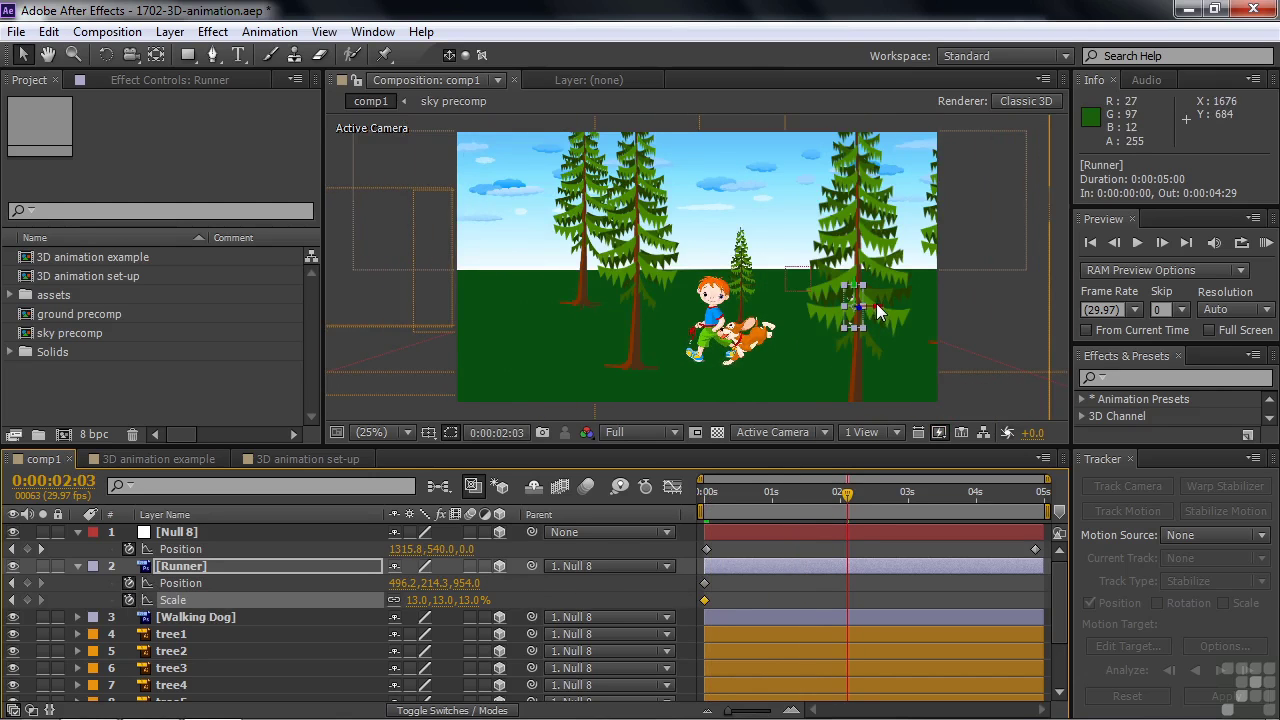
pyautogui.moveTo(862, 310); pyautogui.dragTo(862, 312)
pyautogui.click(182, 566)
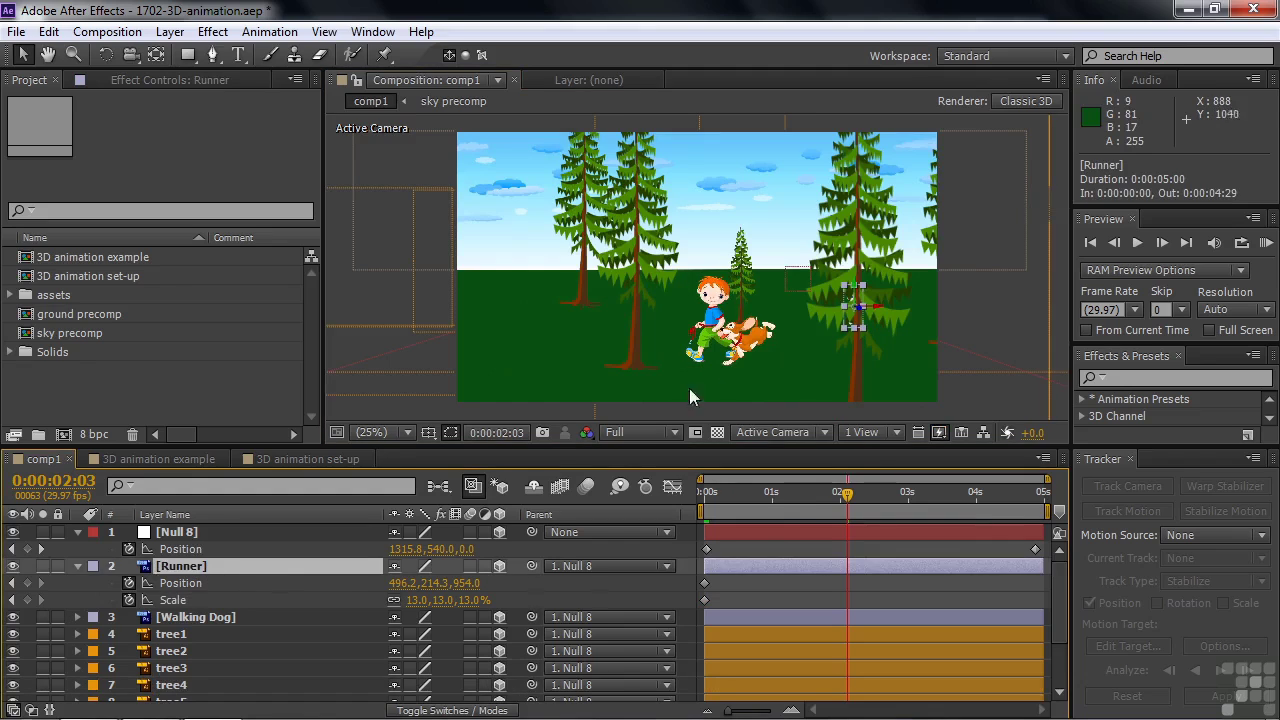
pyautogui.moveTo(878, 313); pyautogui.dragTo(755, 321)
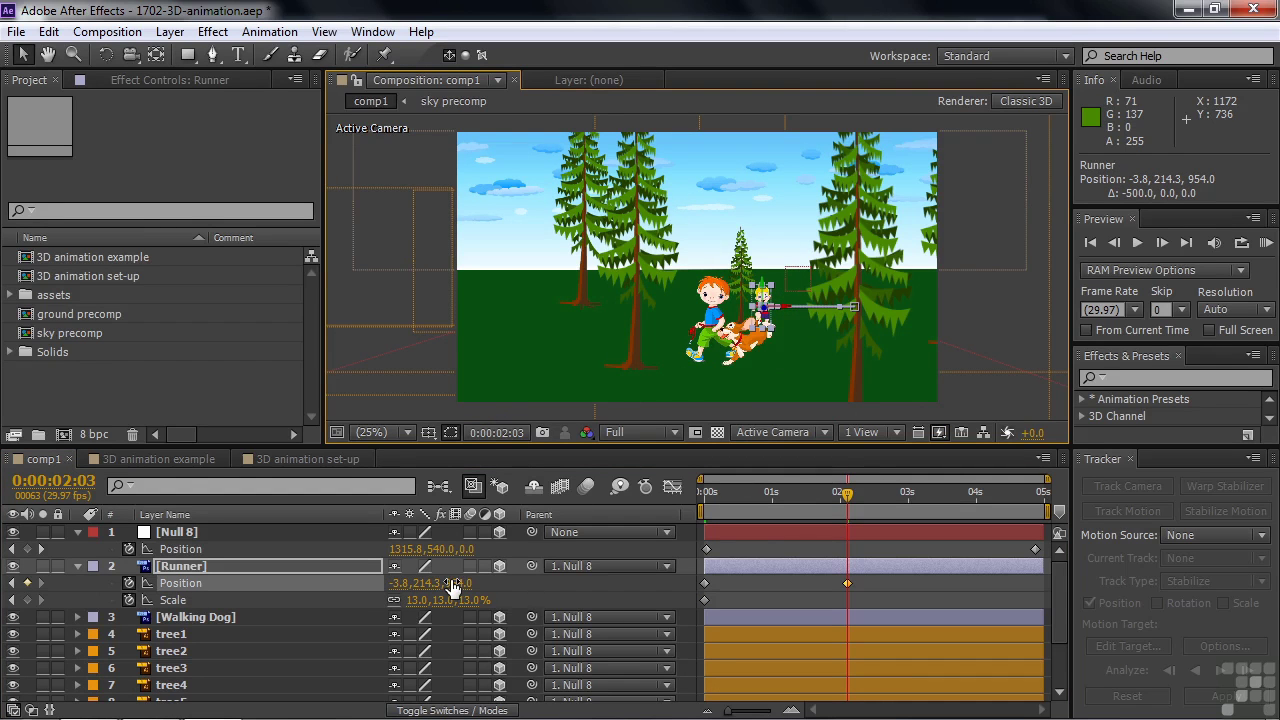
pyautogui.moveTo(443, 585); pyautogui.dragTo(313, 584)
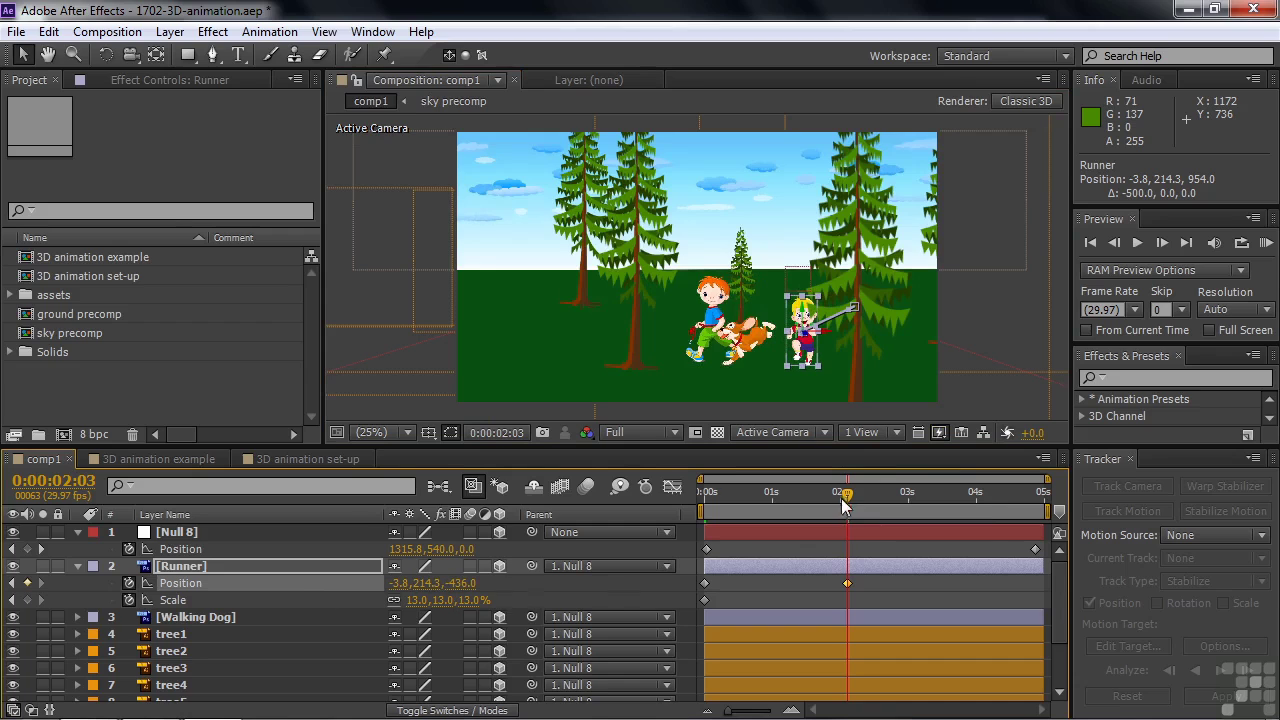
pyautogui.moveTo(468, 600); pyautogui.dragTo(476, 600)
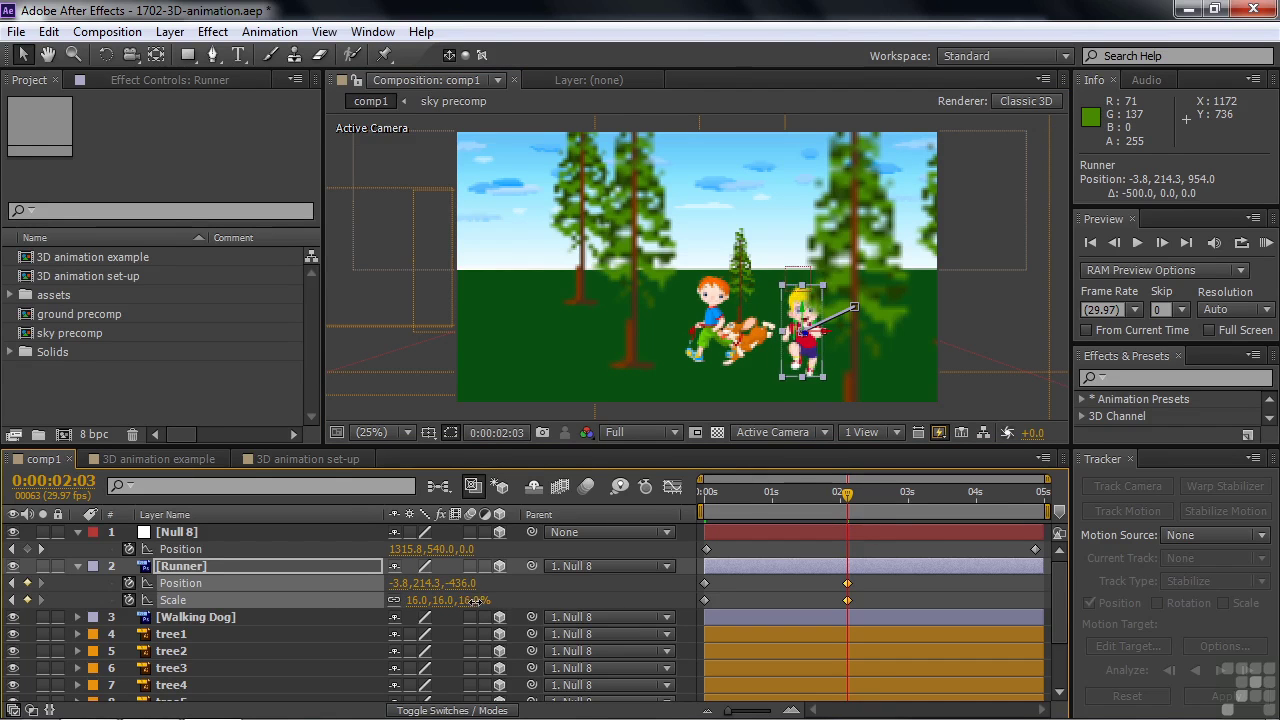
# - Keyframe the Runner at about X -1739.8 at 0:00:04:23, then set Z to -340.4 and scale to 13% at 0:00:04:22
pyautogui.moveTo(847, 494); pyautogui.dragTo(1029, 528)
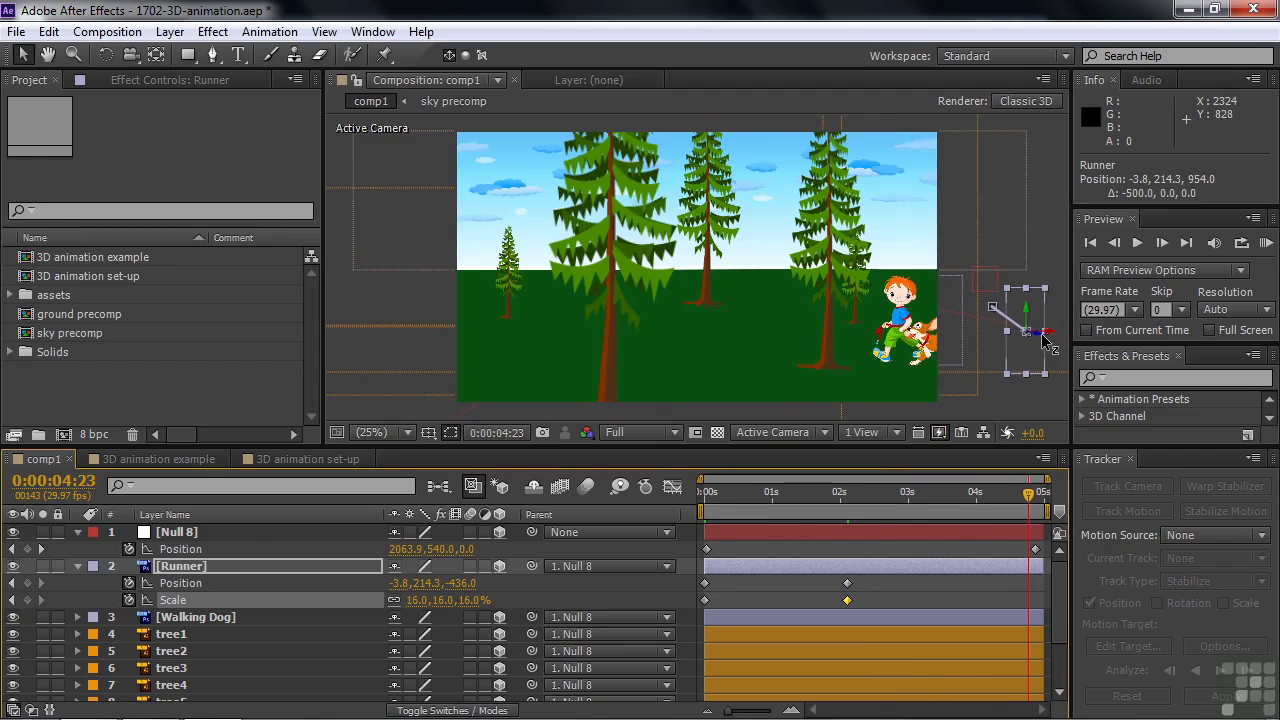
pyautogui.moveTo(1052, 340); pyautogui.dragTo(473, 358)
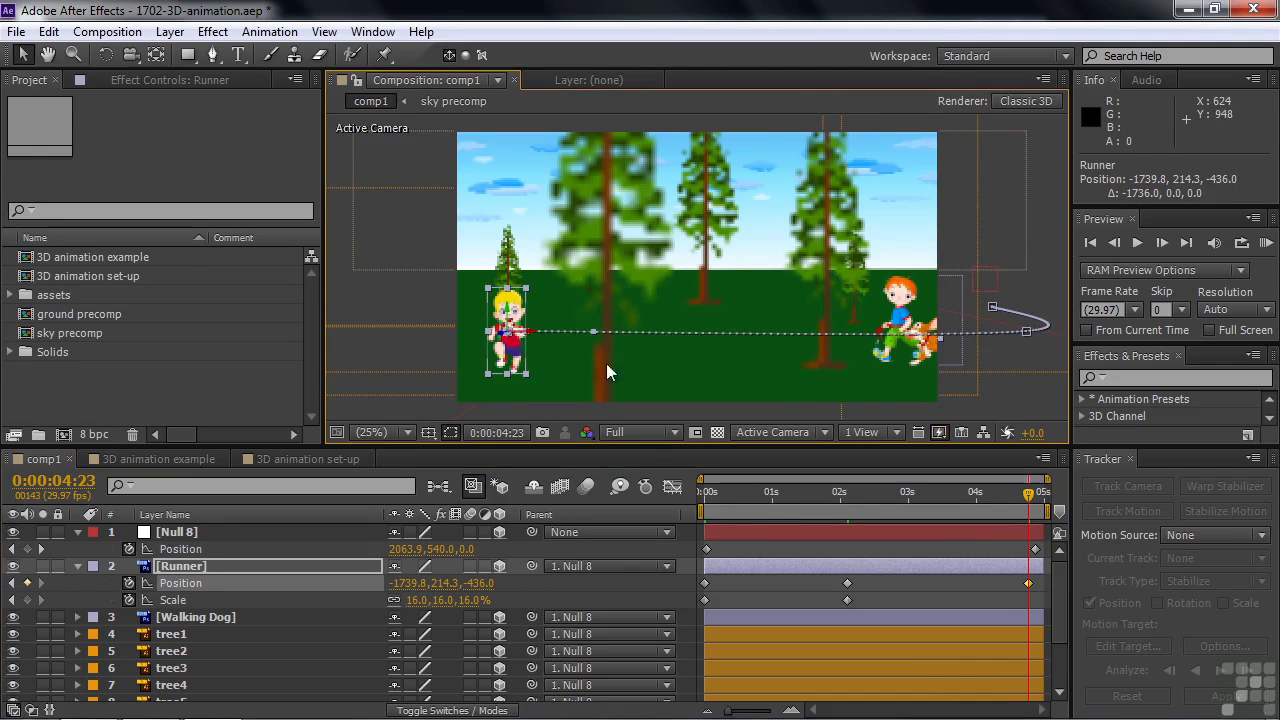
pyautogui.moveTo(1030, 500)
pyautogui.mouseDown()
pyautogui.moveTo(991, 500)
pyautogui.moveTo(1028, 505)
pyautogui.mouseUp()
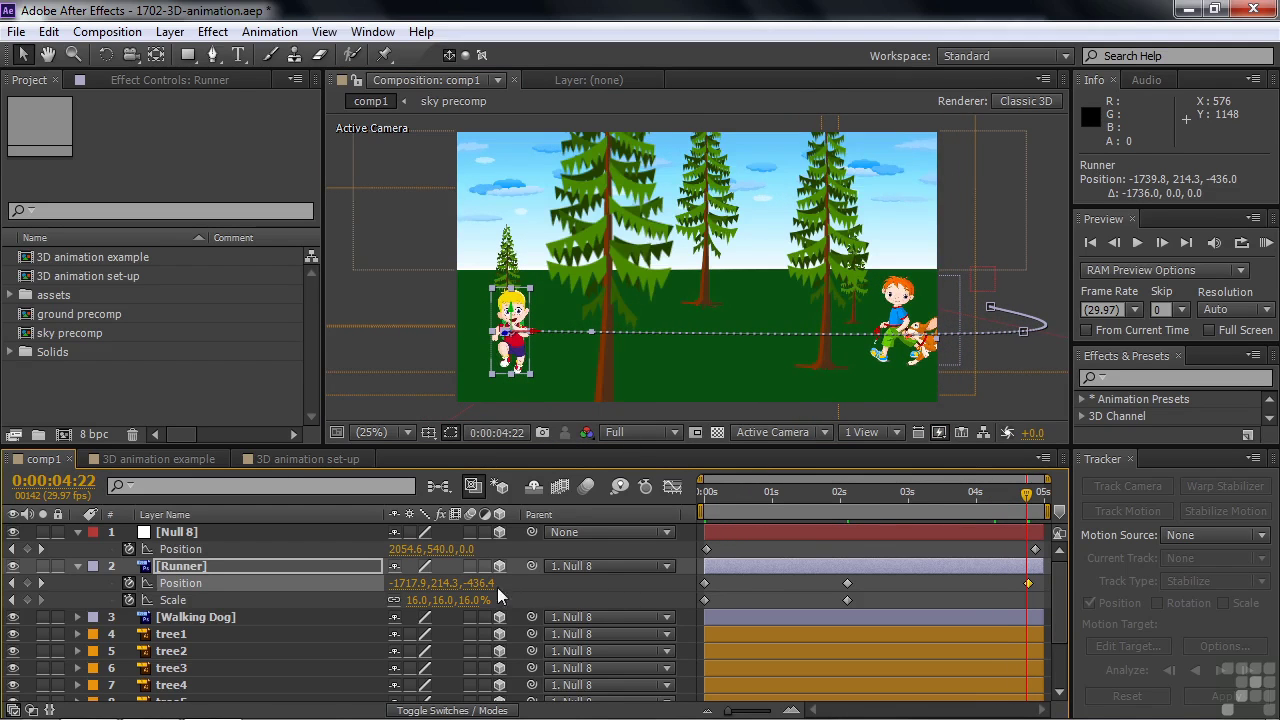
pyautogui.moveTo(487, 583); pyautogui.dragTo(560, 572)
pyautogui.moveTo(478, 602)
pyautogui.mouseDown()
pyautogui.moveTo(455, 601)
pyautogui.moveTo(468, 600)
pyautogui.mouseUp()
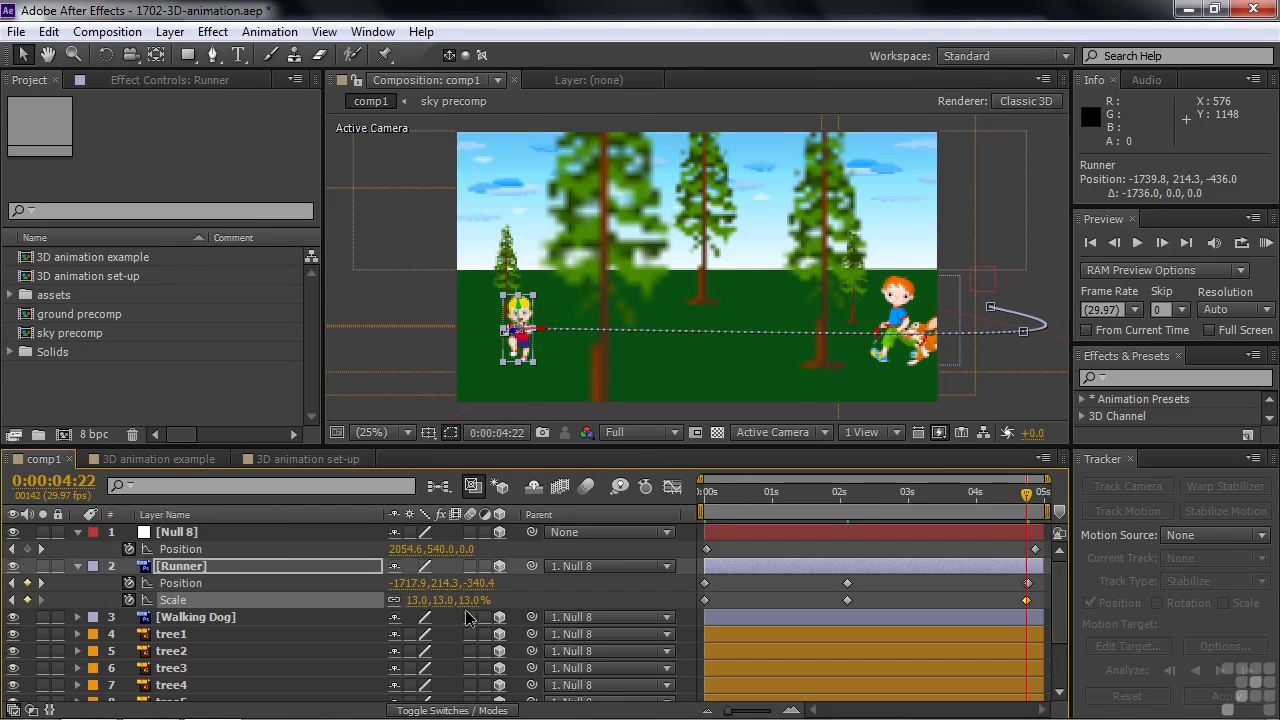
# - Scrub back to about 0:00:02:01 and compare the Z positions of layers tree1 to tree7 with the Runner's
pyautogui.moveTo(1027, 500); pyautogui.dragTo(843, 507)
pyautogui.scroll(-3, 1057, 616)
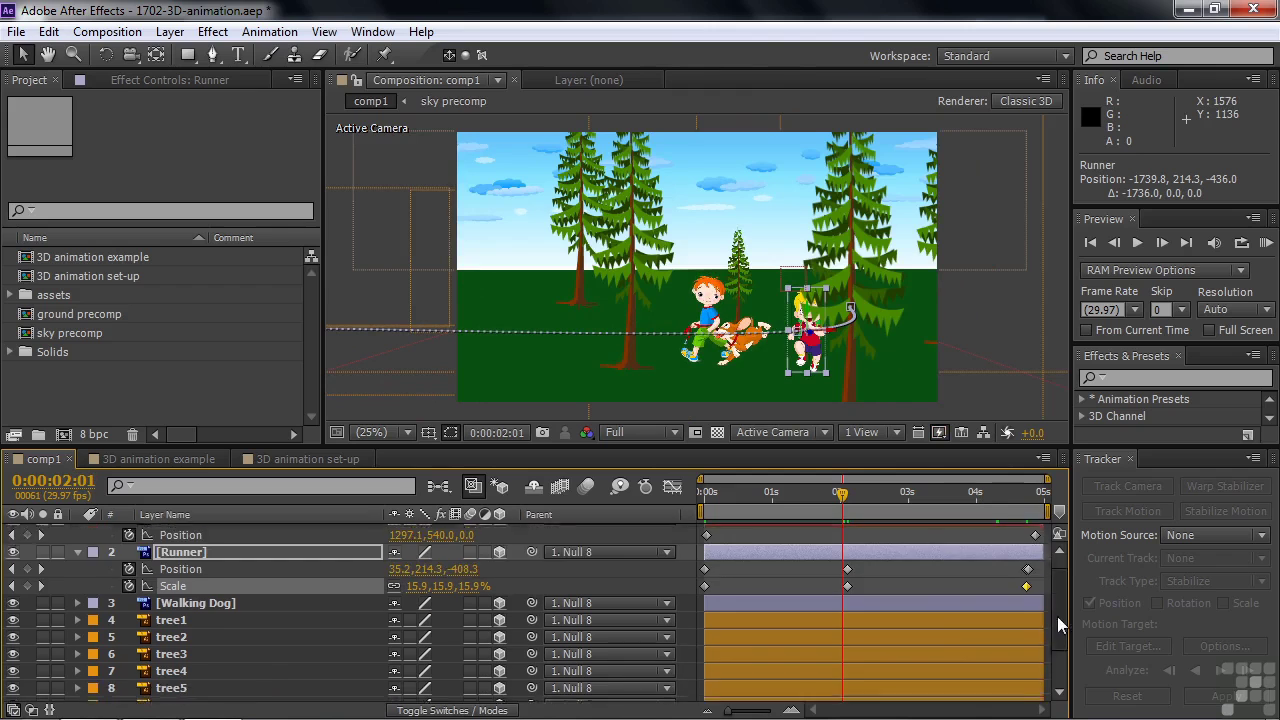
pyautogui.click(147, 562)
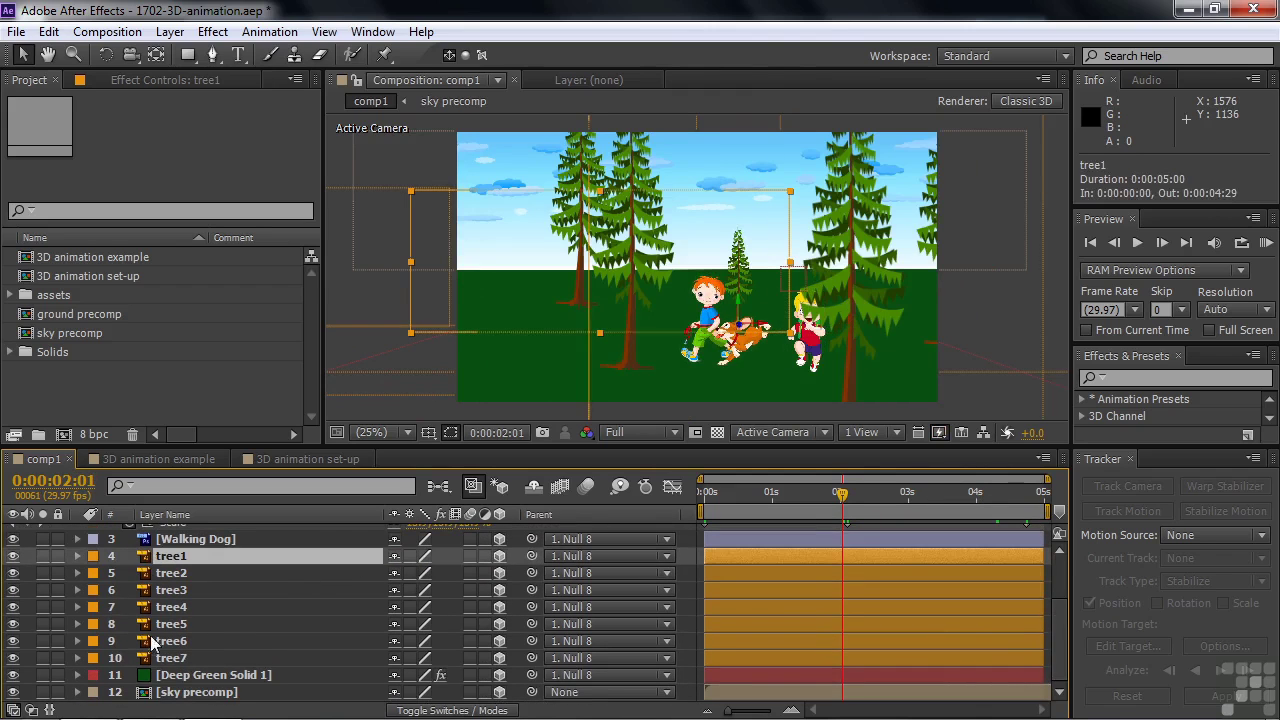
pyautogui.keyDown('shift'); pyautogui.click(142, 658); pyautogui.keyUp('shift')
pyautogui.press('p')
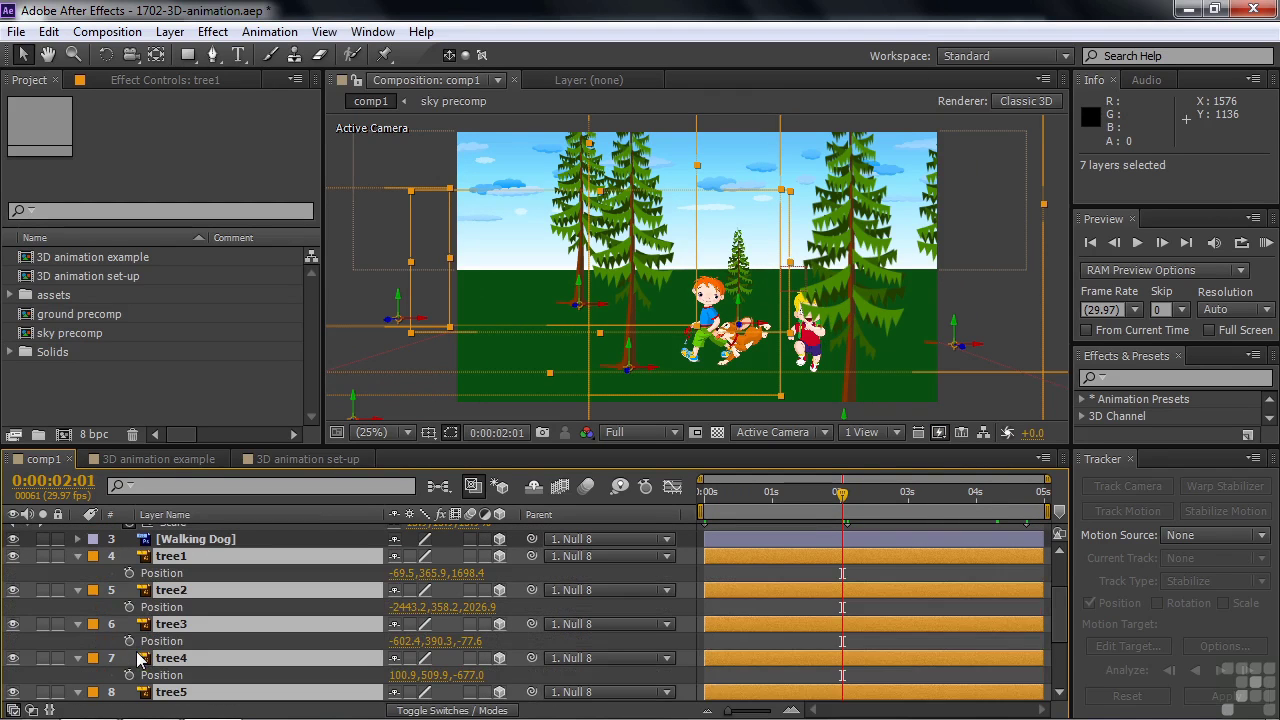
pyautogui.scroll(-1, 1058, 618)
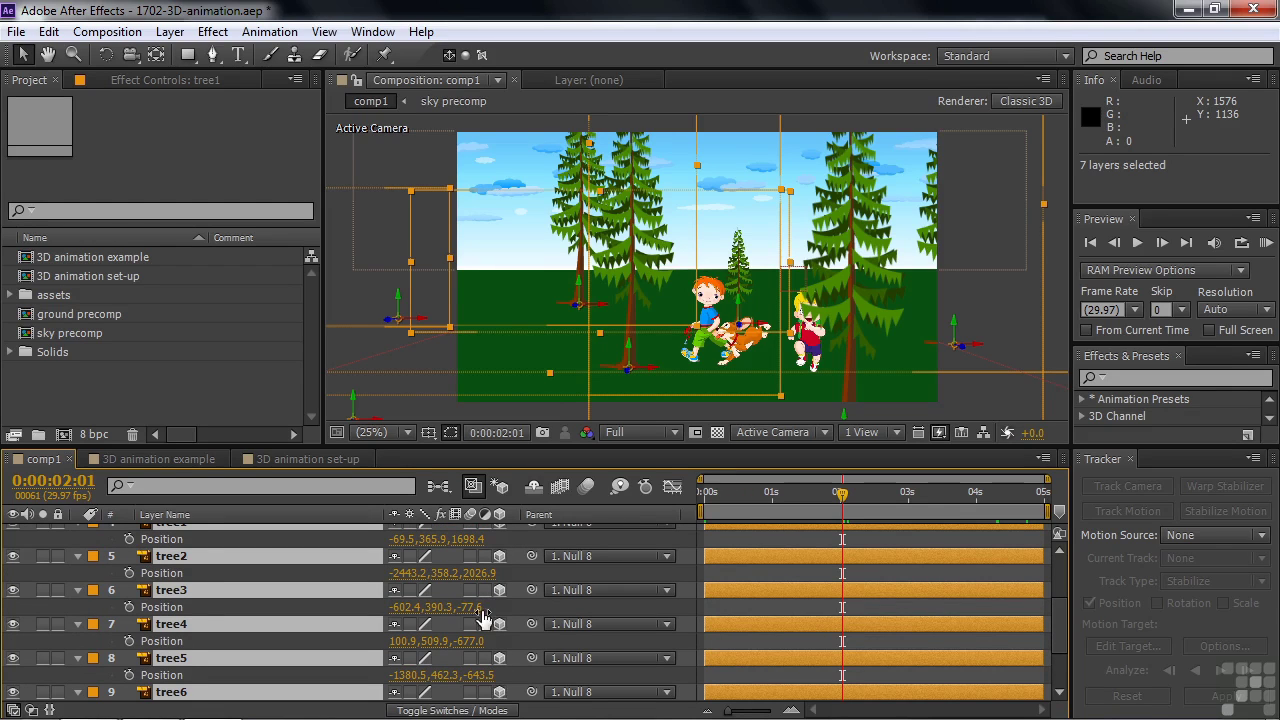
pyautogui.moveTo(1060, 640); pyautogui.dragTo(1060, 560)
pyautogui.click(235, 568)
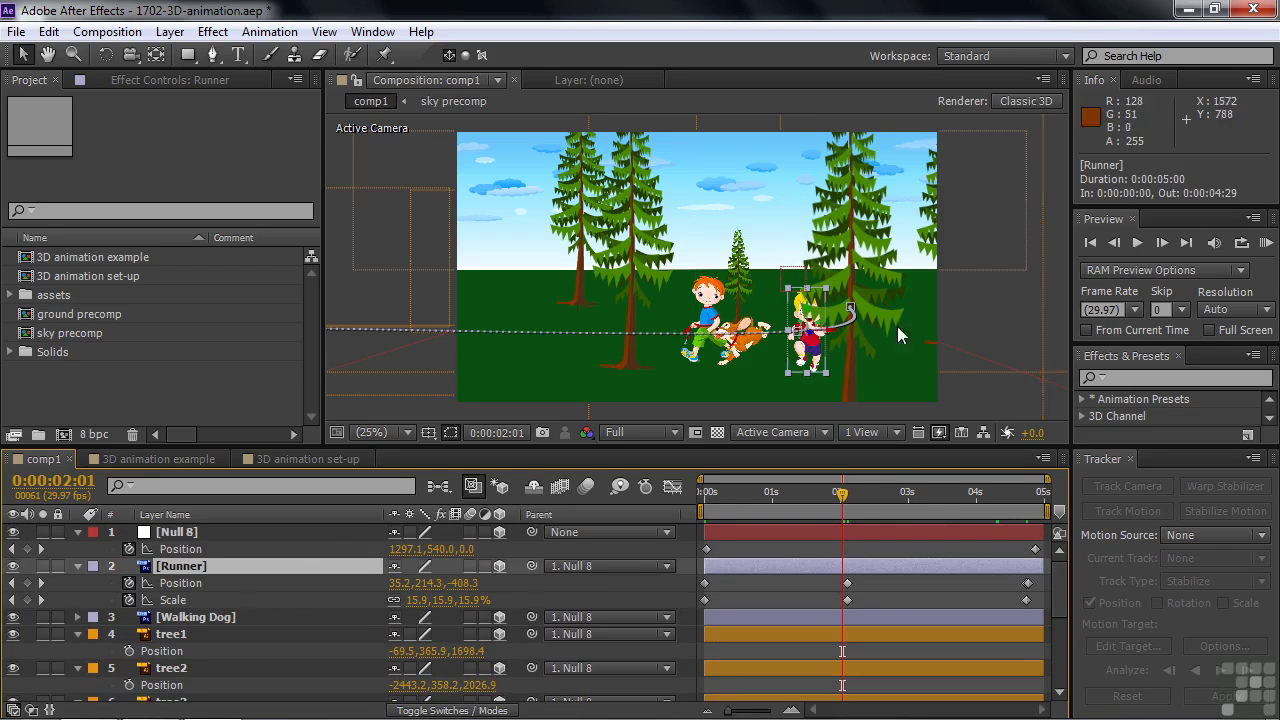
# - At the timeline start, move the Walking Dog right along X to about 1027.3 and keyframe its position and scale
pyautogui.moveTo(847, 502); pyautogui.dragTo(679, 511)
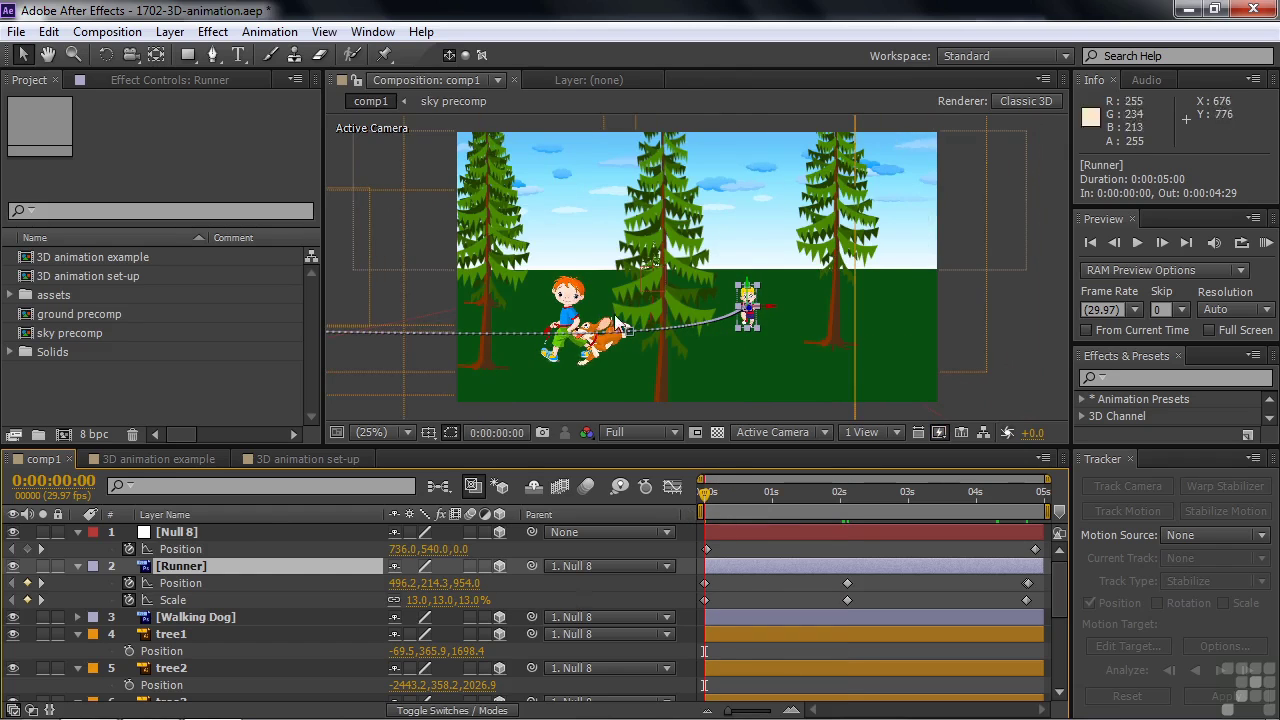
pyautogui.click(172, 622)
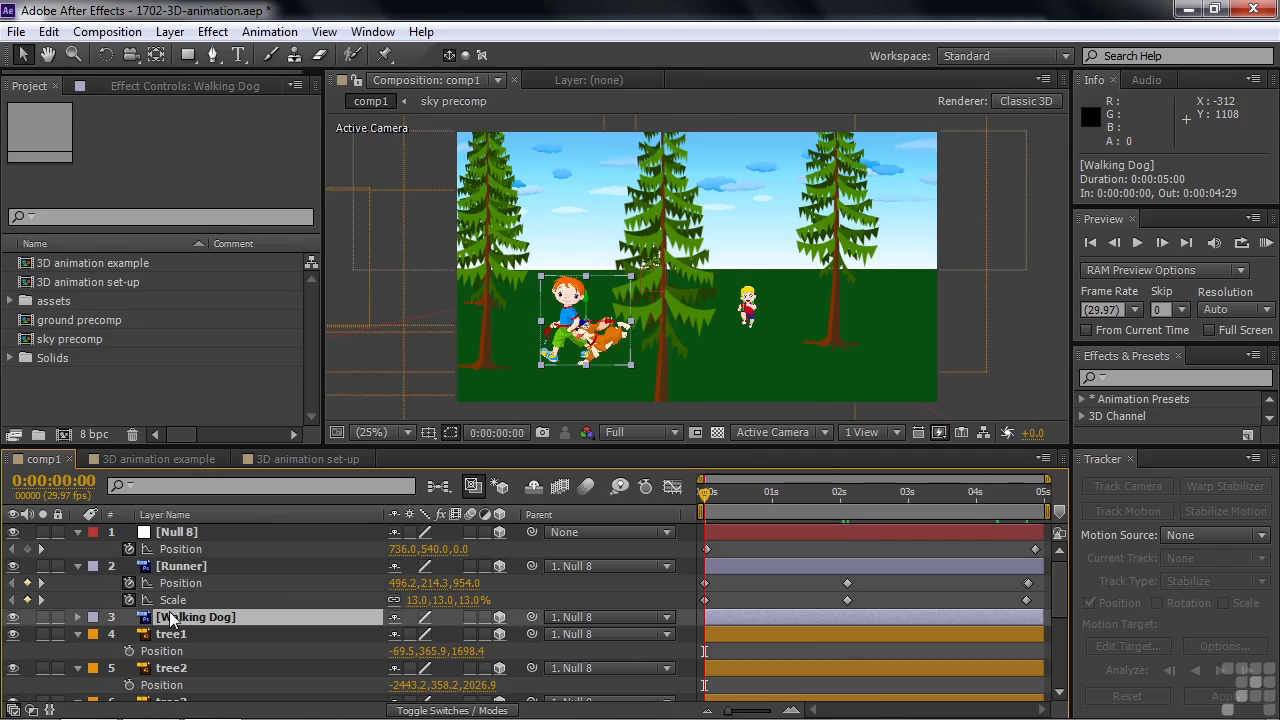
pyautogui.press('p')
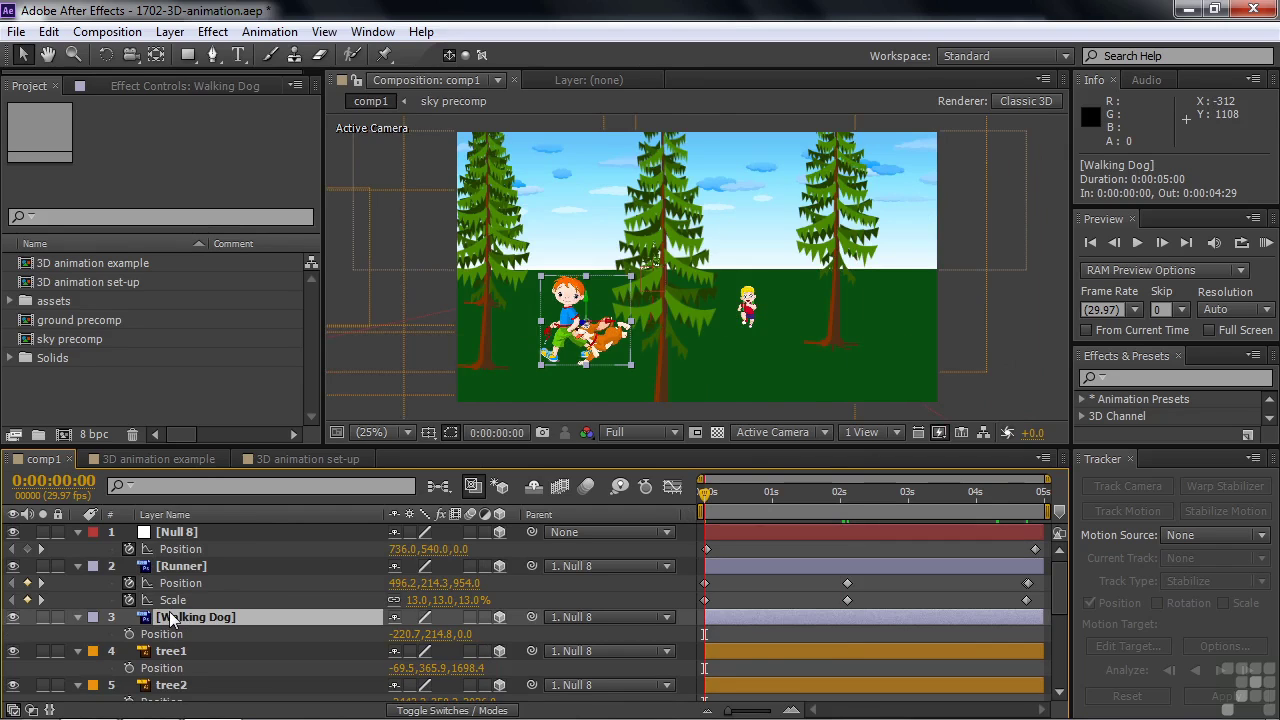
pyautogui.hotkey('shift', 's')
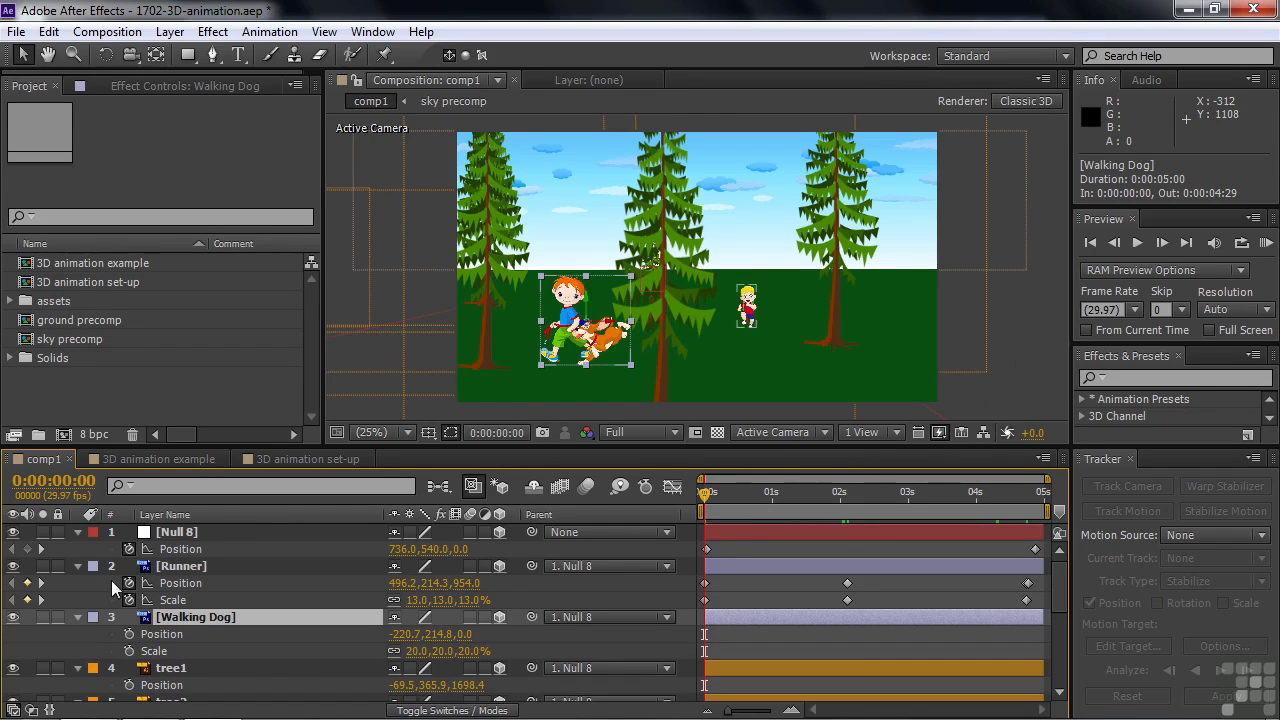
pyautogui.moveTo(620, 332); pyautogui.dragTo(928, 348)
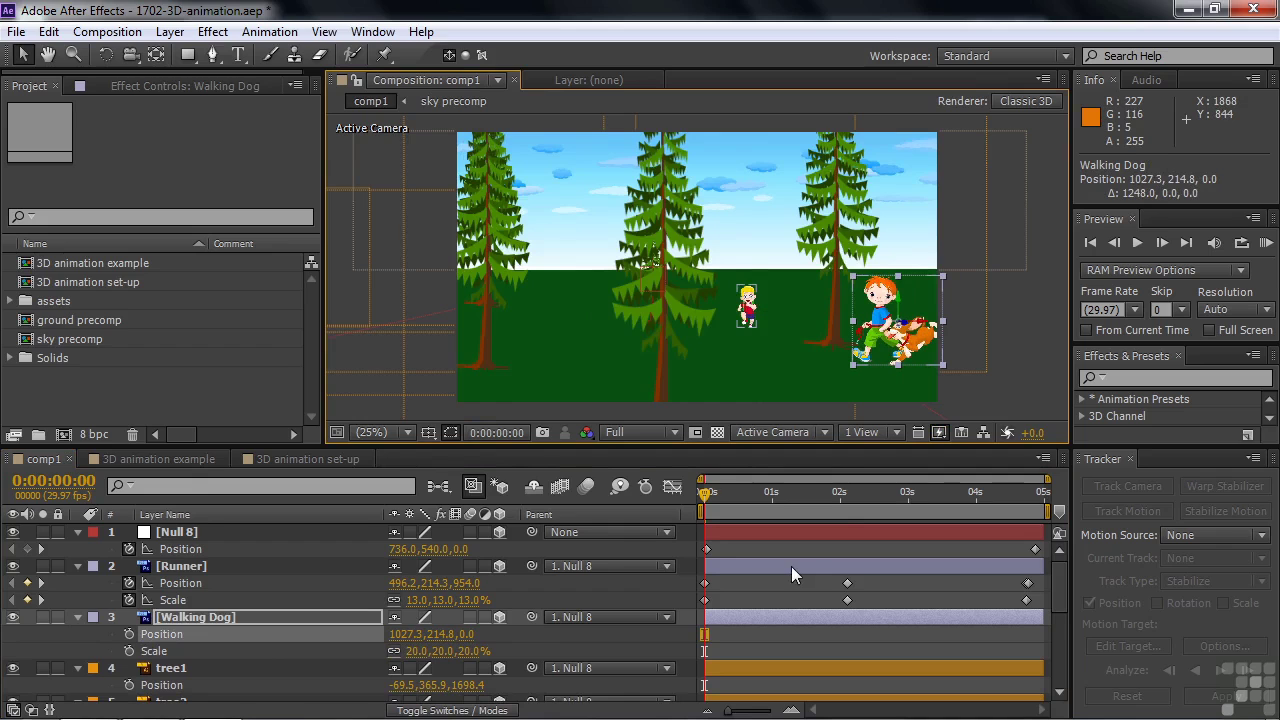
pyautogui.click(128, 634)
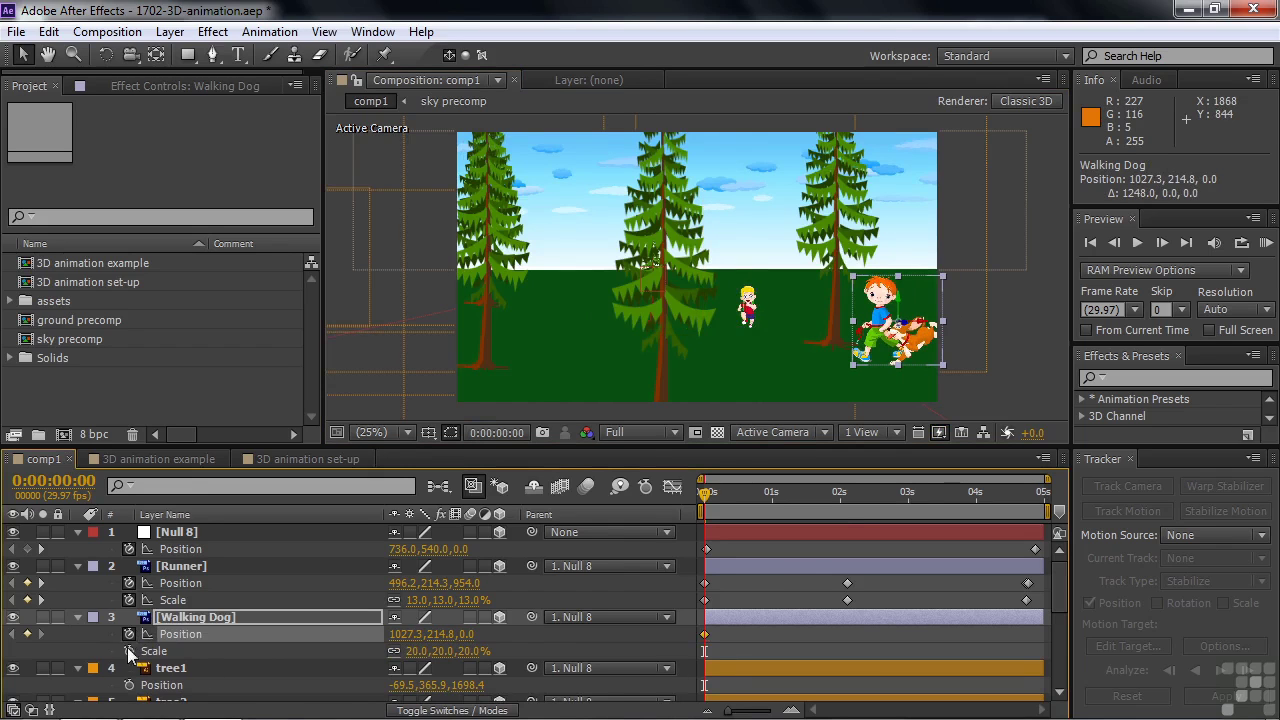
pyautogui.click(128, 651)
# - Move the Walking Dog left along X at 0:00:01:29, and again to about X -532.7 at 0:00:03:27
pyautogui.moveTo(706, 495); pyautogui.dragTo(839, 512)
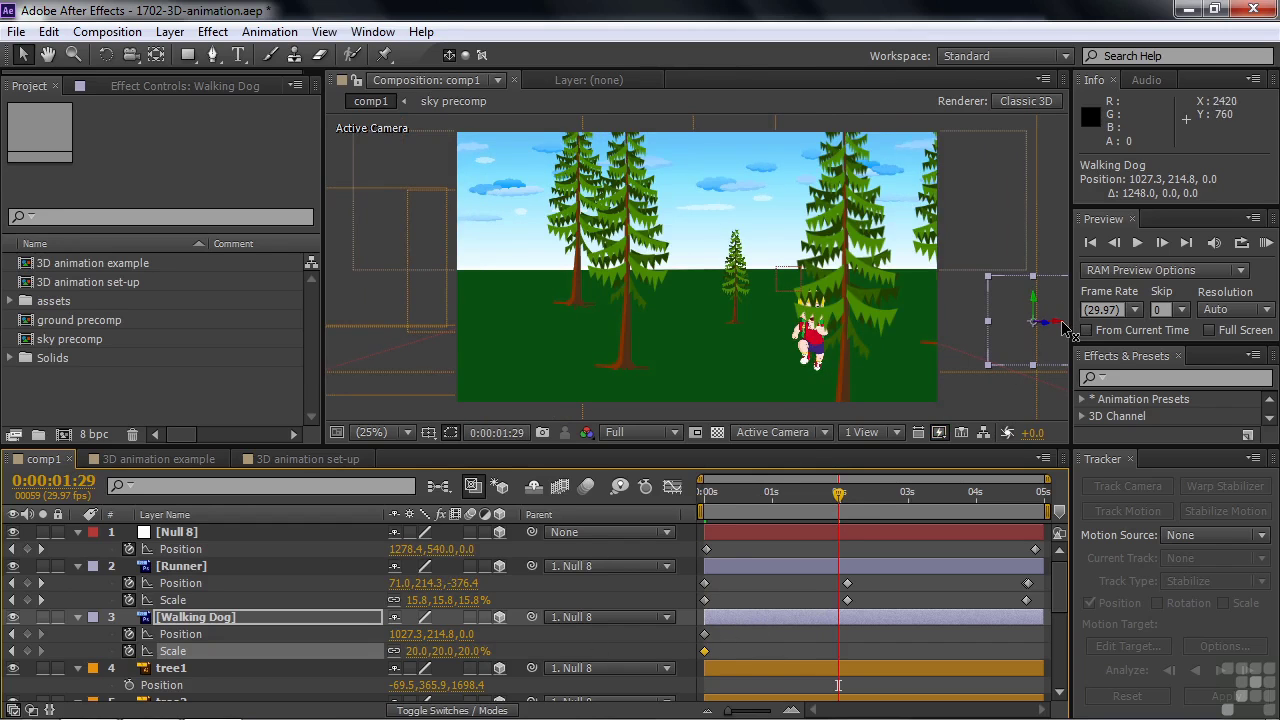
pyautogui.moveTo(1068, 330); pyautogui.dragTo(754, 322)
pyautogui.moveTo(838, 494); pyautogui.dragTo(969, 494)
pyautogui.moveTo(890, 325); pyautogui.dragTo(822, 358)
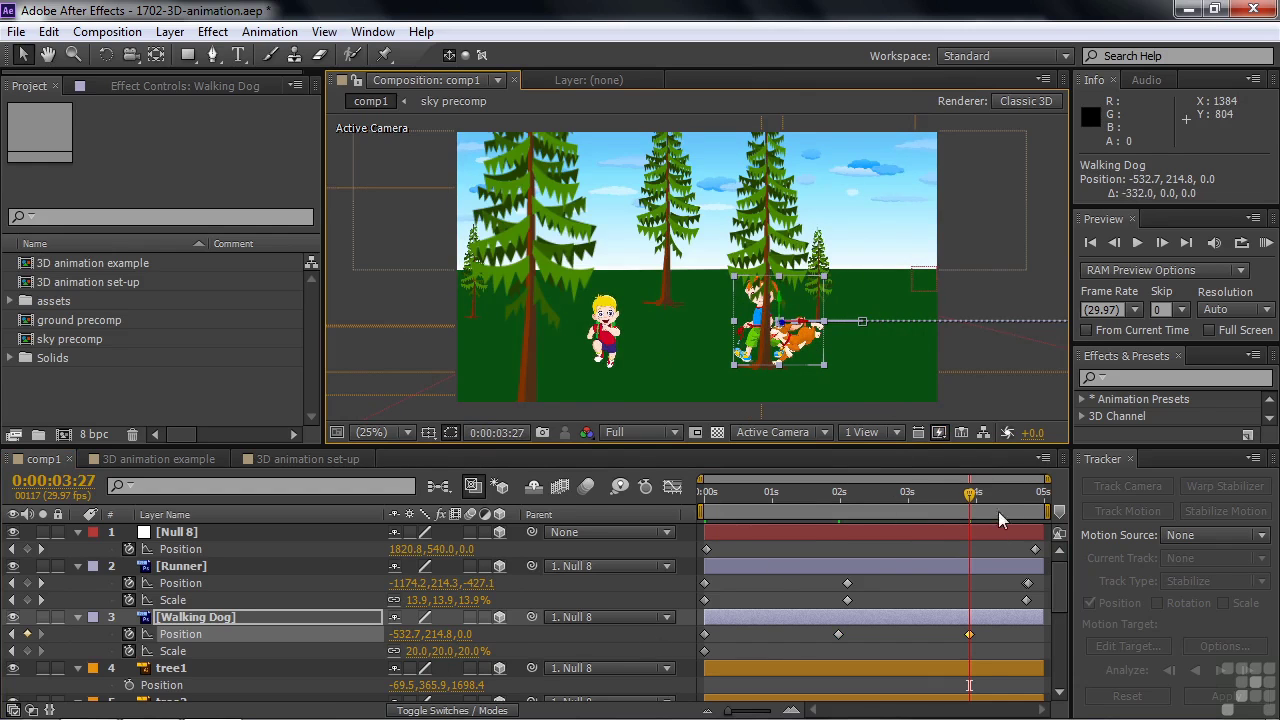
# - Hold the Walking Dog's scale with a 20% keyframe at 0:00:01:26 and set it to 16% at 0:00:03:28
pyautogui.click(898, 498)
pyautogui.moveTo(868, 525); pyautogui.dragTo(832, 526)
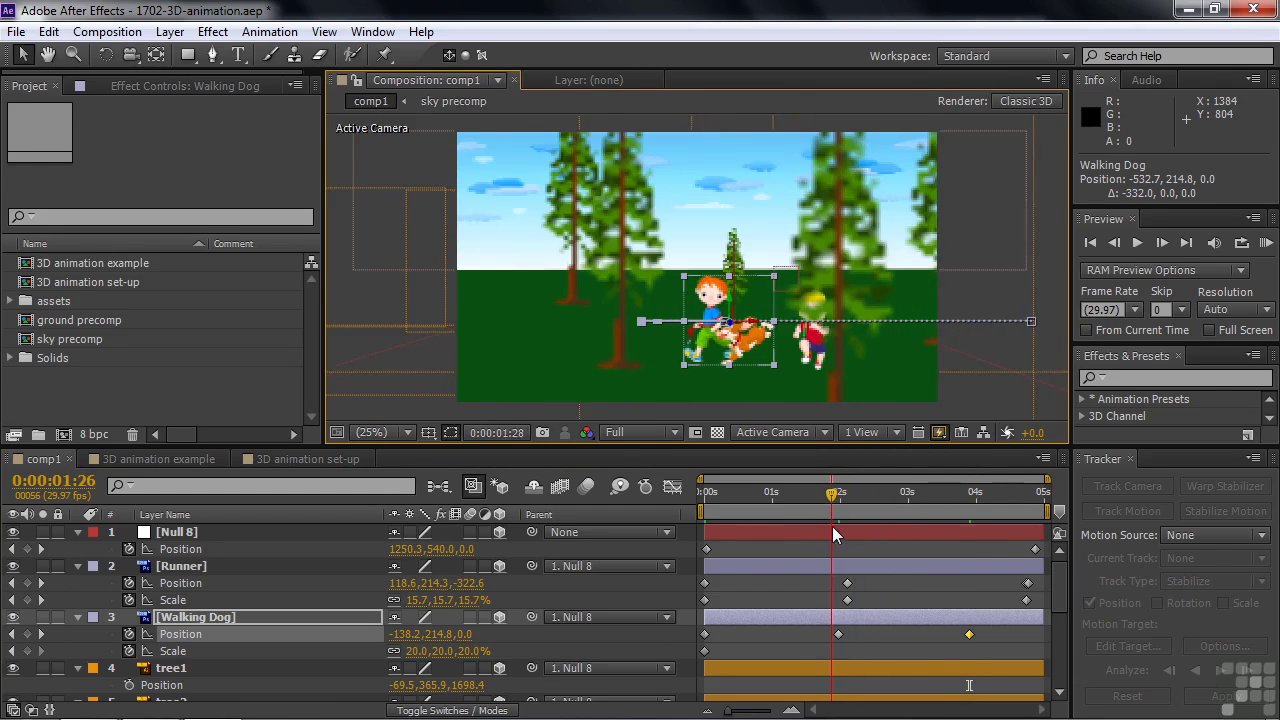
pyautogui.click(27, 651)
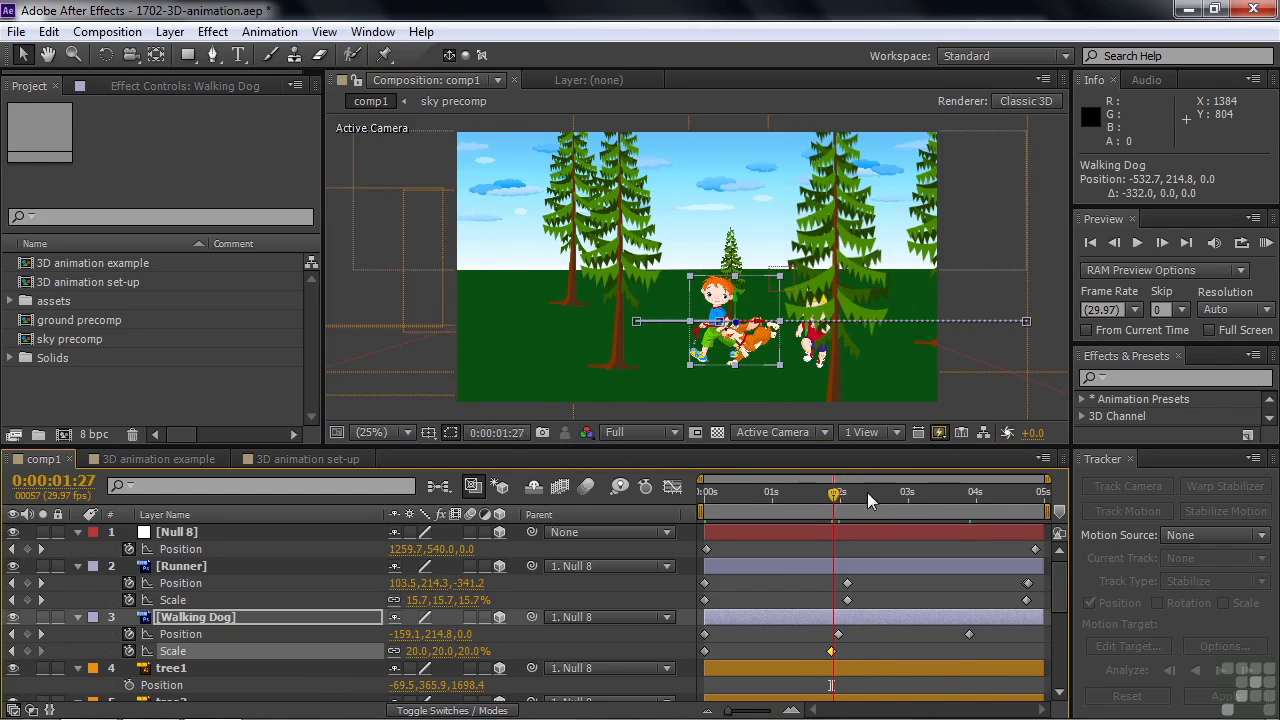
pyautogui.click(970, 492)
pyautogui.moveTo(976, 493); pyautogui.dragTo(971, 493)
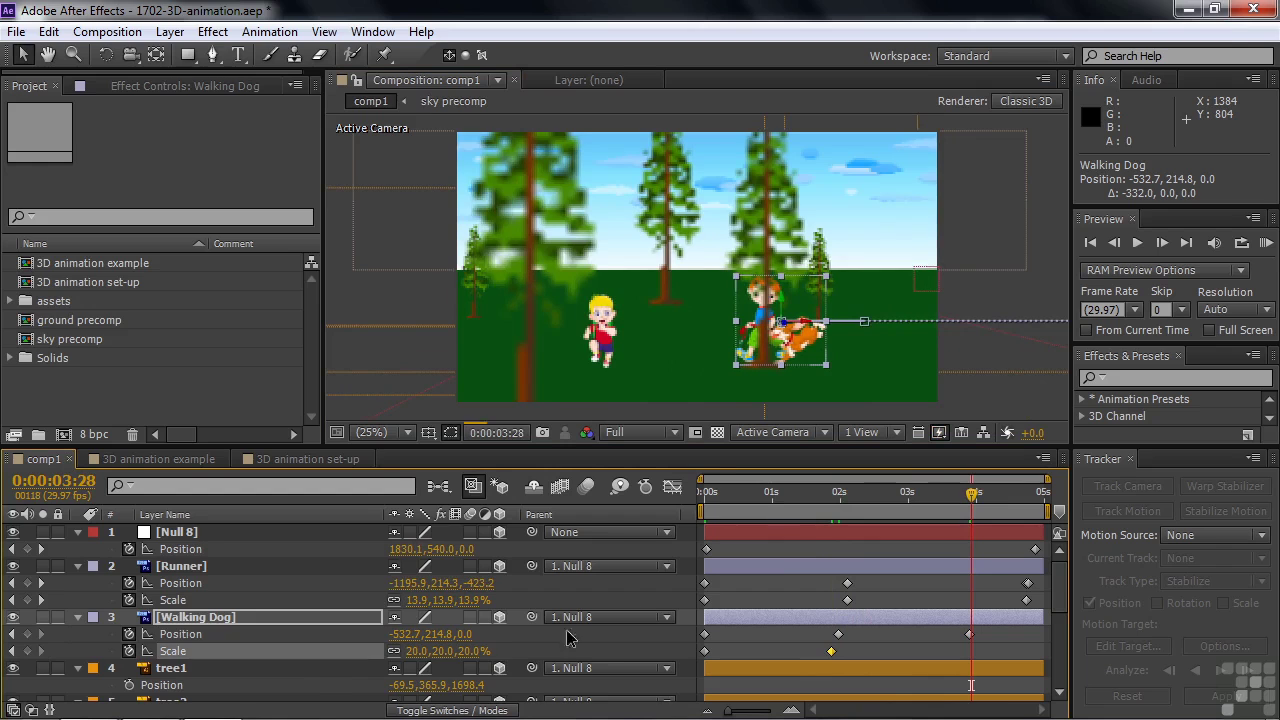
pyautogui.moveTo(437, 653); pyautogui.dragTo(431, 650)
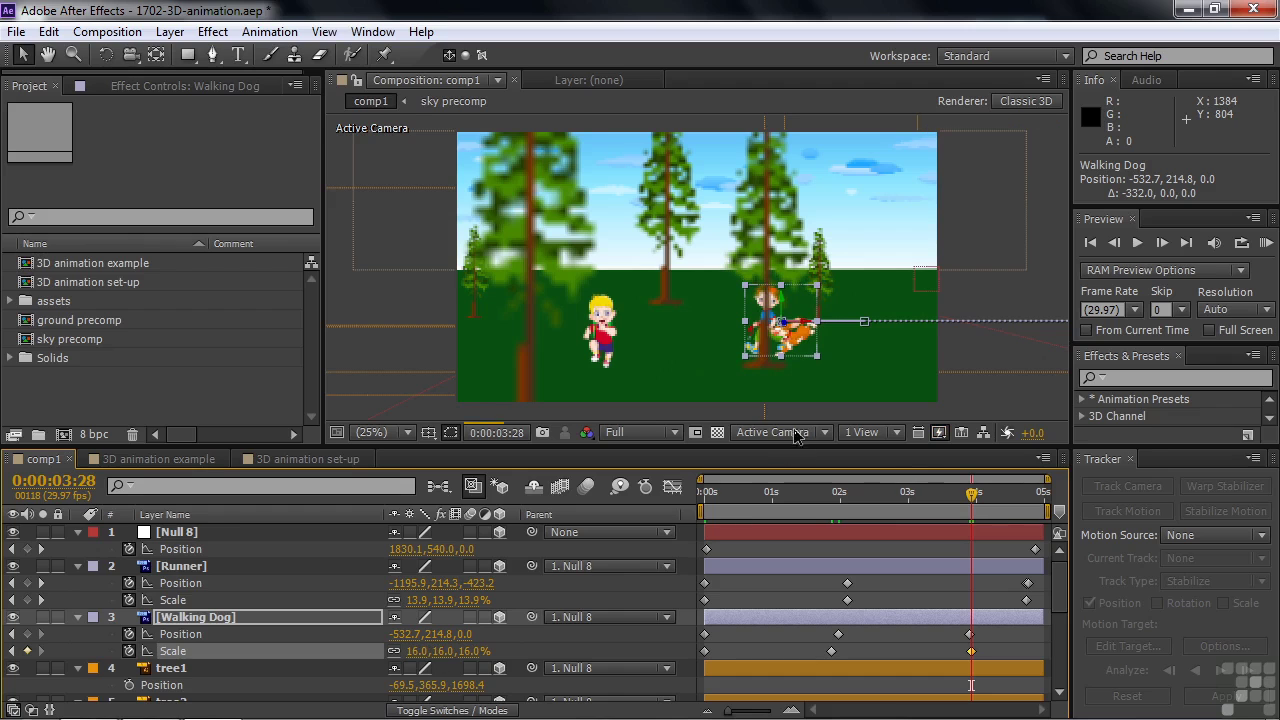
# - At 0:00:04:26, move the Walking Dog left to about X -1064.7 and bring it forward to Z -476
pyautogui.moveTo(971, 494); pyautogui.dragTo(1036, 494)
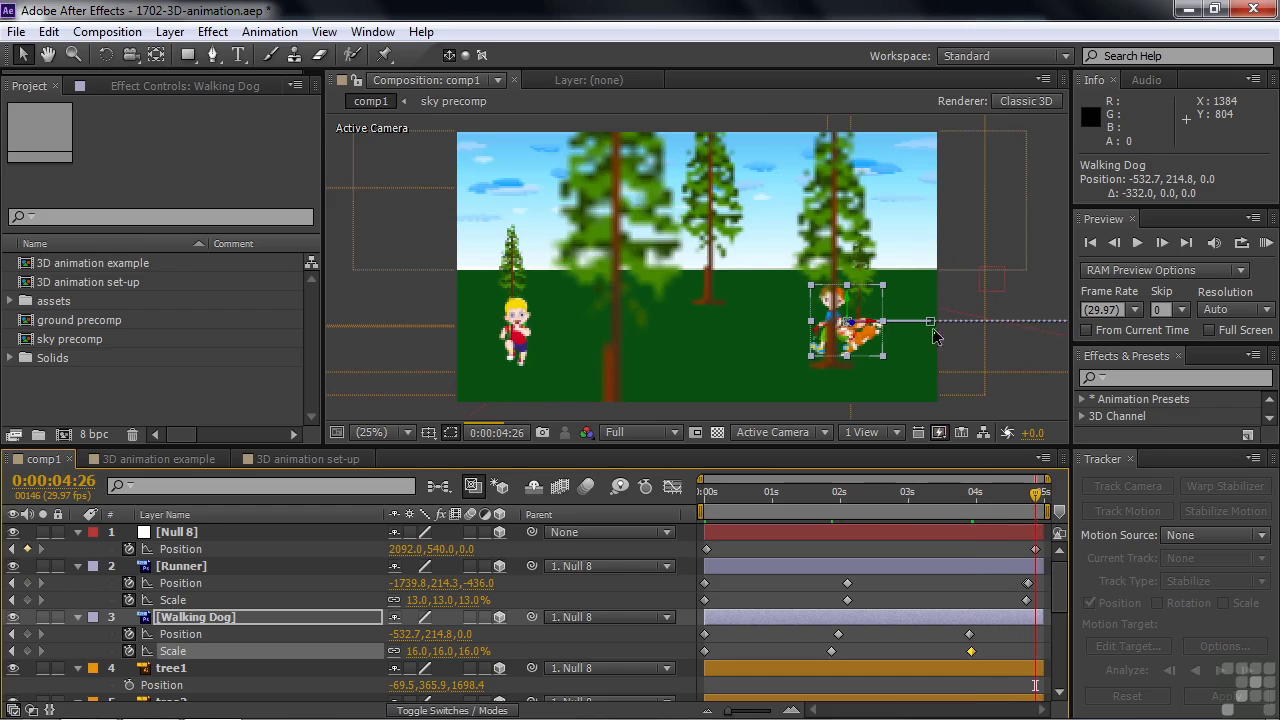
pyautogui.moveTo(846, 338); pyautogui.dragTo(714, 340)
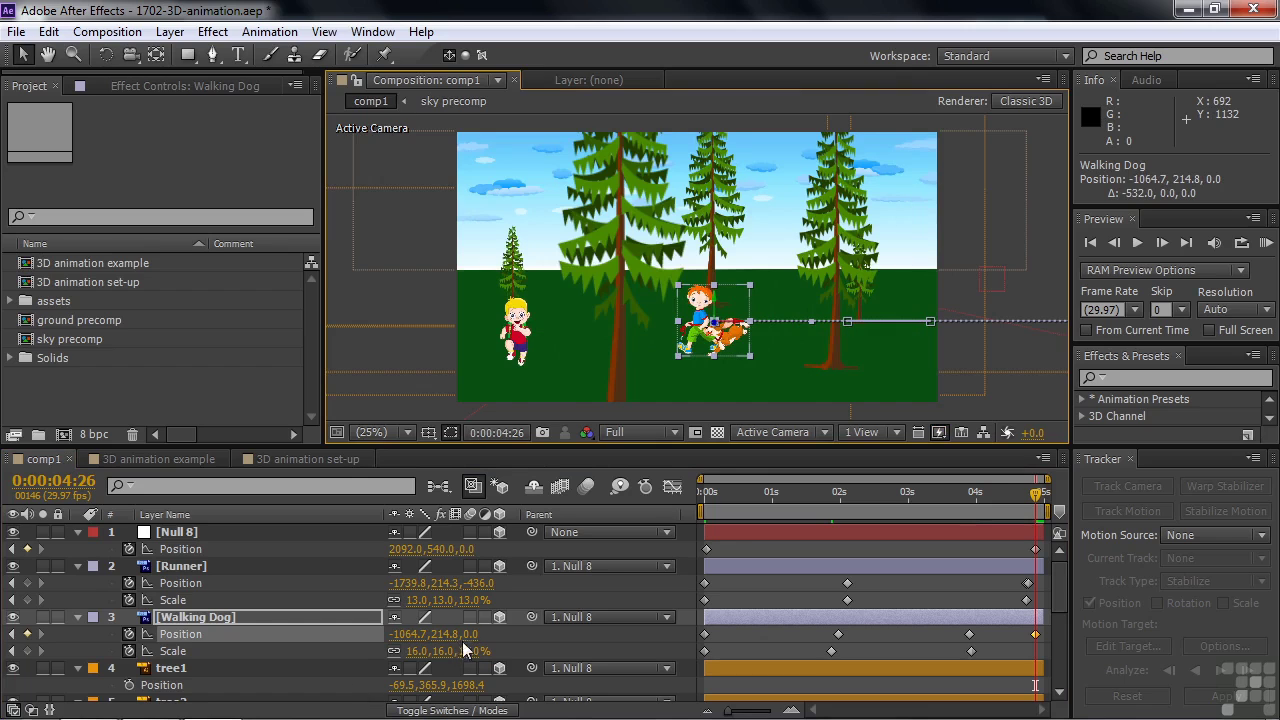
pyautogui.moveTo(470, 641); pyautogui.dragTo(4, 598)
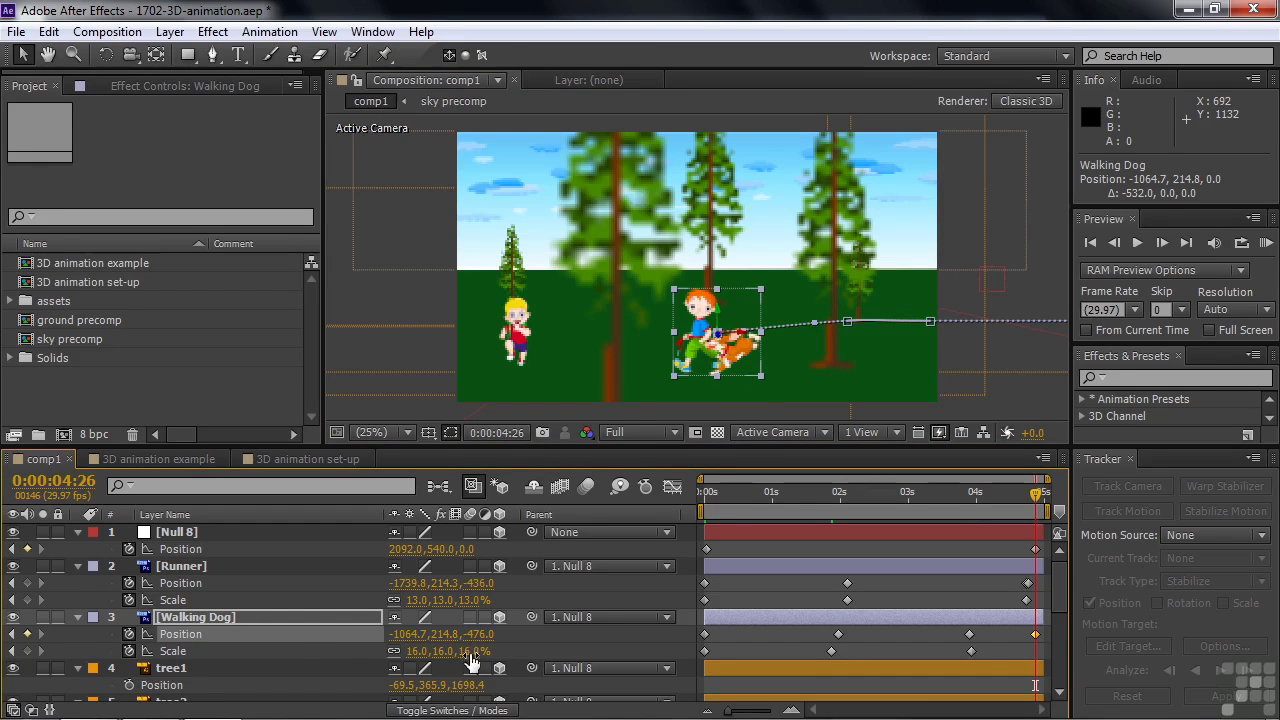
# - Keyframe a changed scale for the Walking Dog at 0:00:04:26 and return to the timeline start
pyautogui.moveTo(465, 650); pyautogui.dragTo(440, 651)
pyautogui.moveTo(1037, 500); pyautogui.dragTo(703, 497)
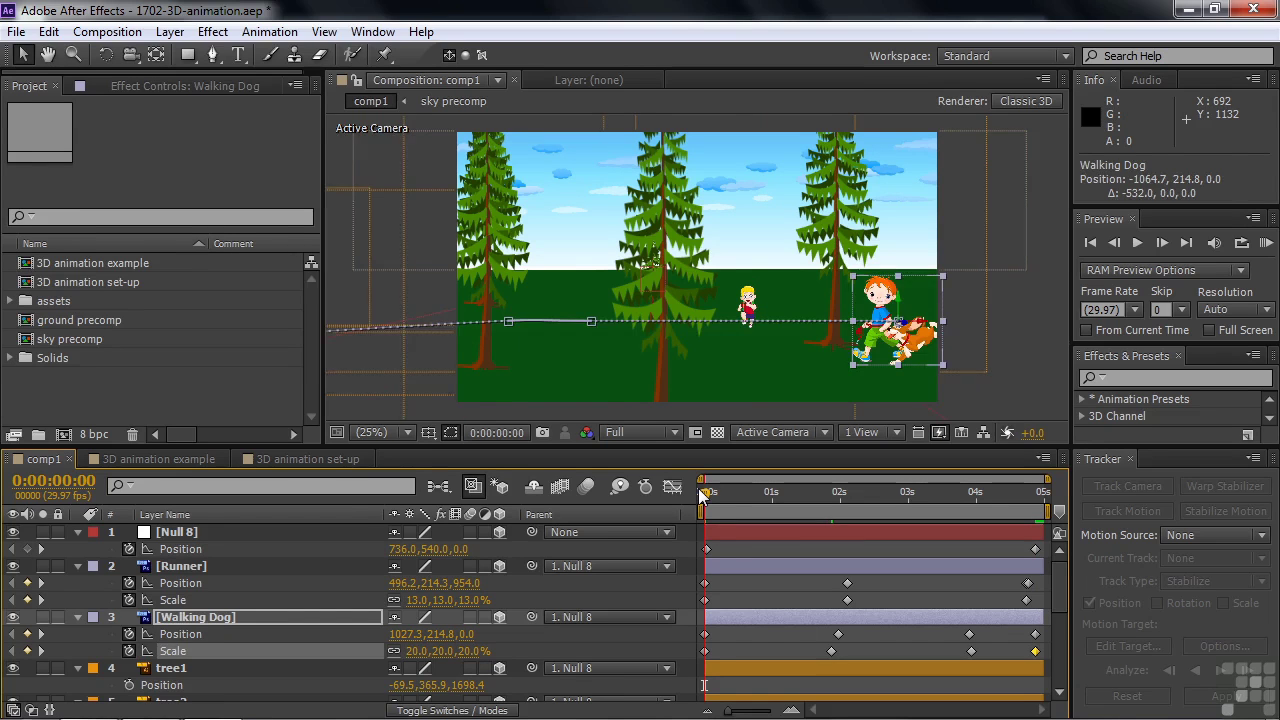
# - Play back the comp1 animation from the start and scrub it back from about 0:00:03:13 to review the character movement
pyautogui.click(704, 686)
pyautogui.click(338, 508)
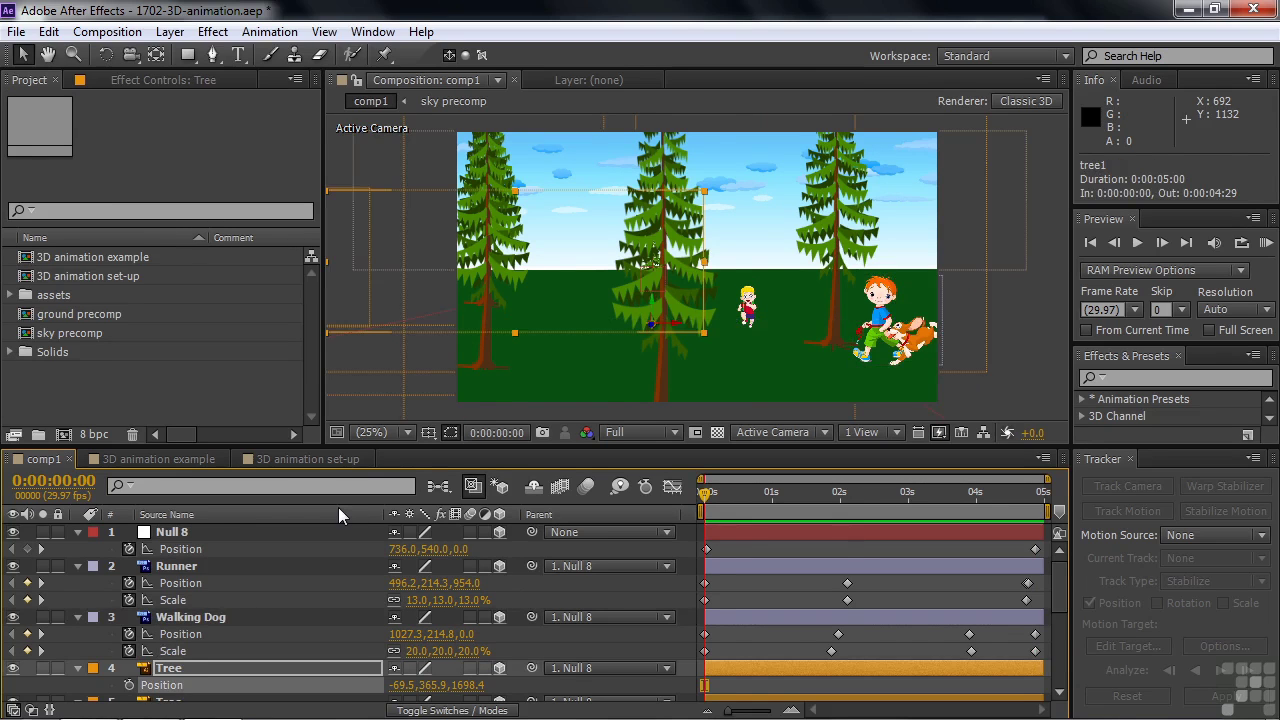
pyautogui.press('space')
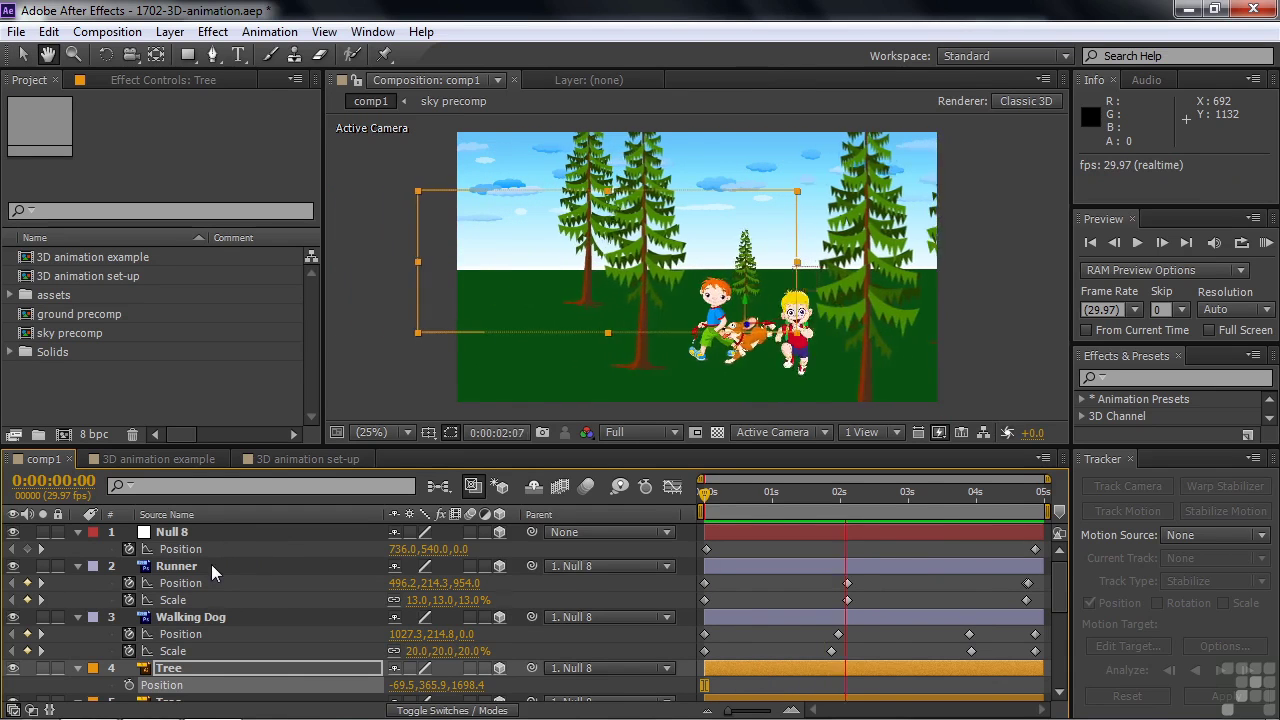
pyautogui.press('space')
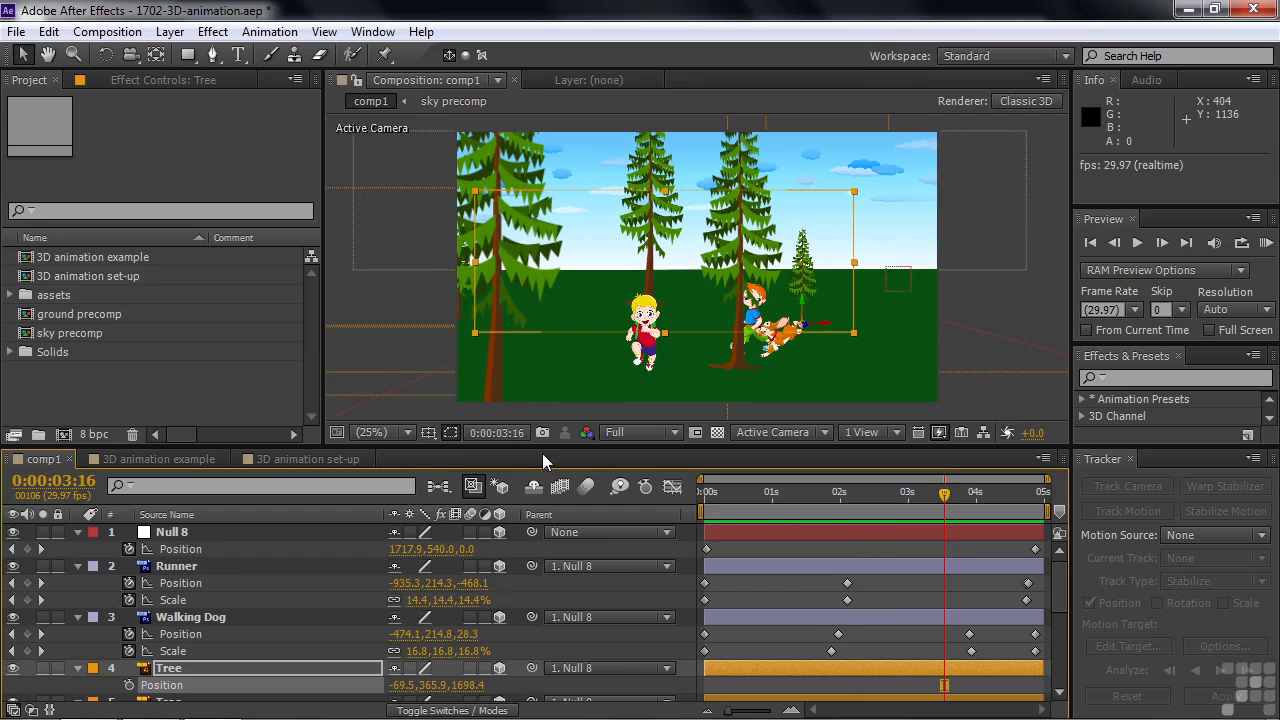
pyautogui.moveTo(947, 497)
pyautogui.mouseDown()
pyautogui.moveTo(713, 503)
pyautogui.moveTo(804, 510)
pyautogui.moveTo(937, 491)
pyautogui.mouseUp()
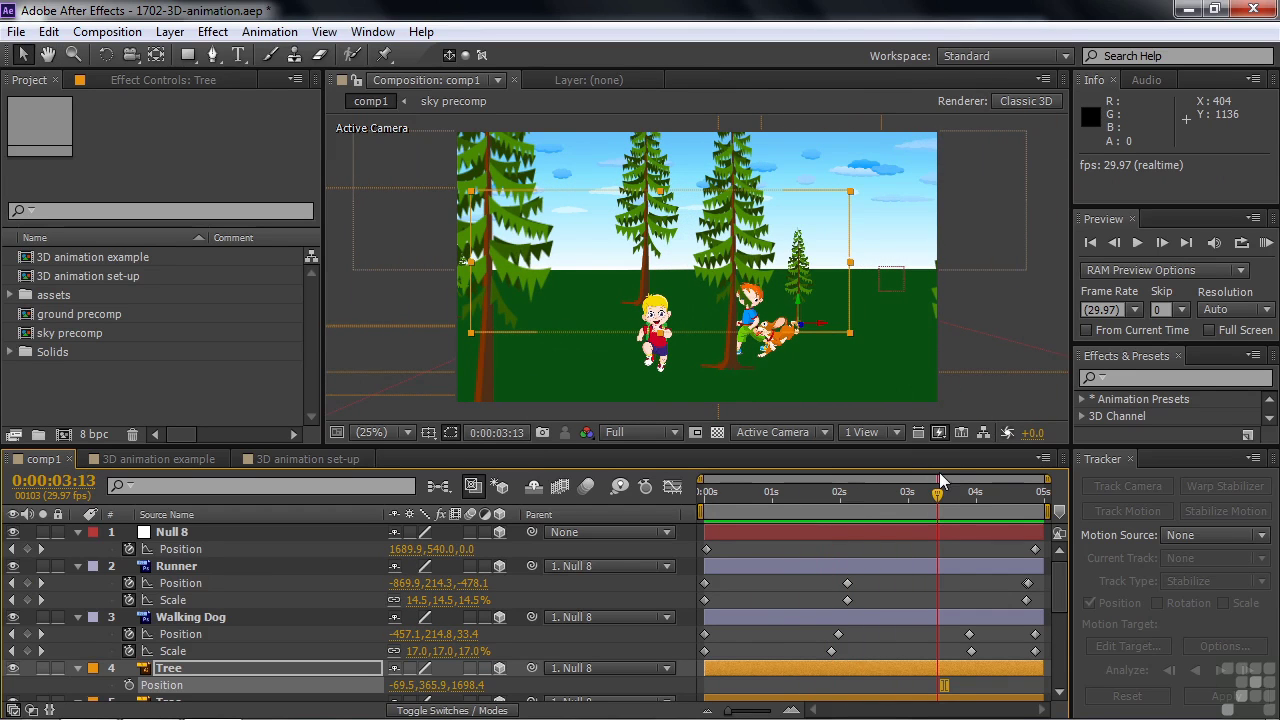
pyautogui.moveTo(875, 497); pyautogui.dragTo(703, 513)
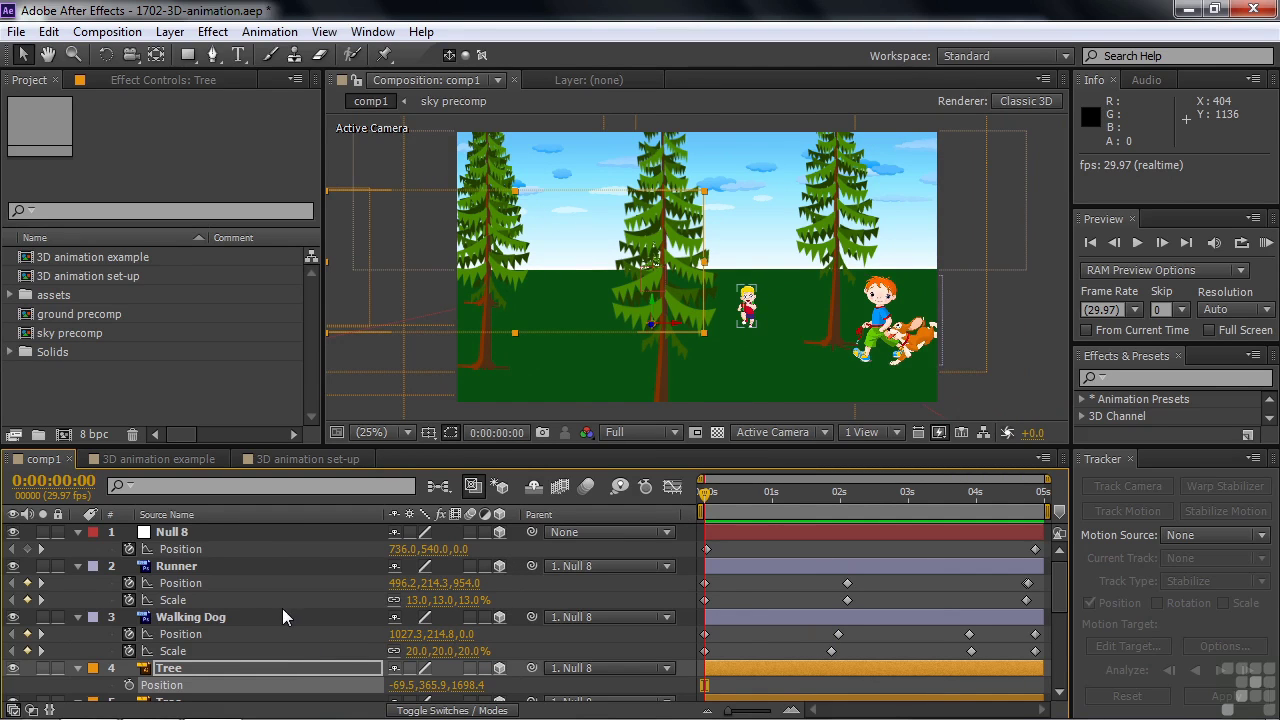
# - Duplicate the Runner layer and stack the copies so the animated Runner with expanded properties is above the other
pyautogui.click(176, 567)
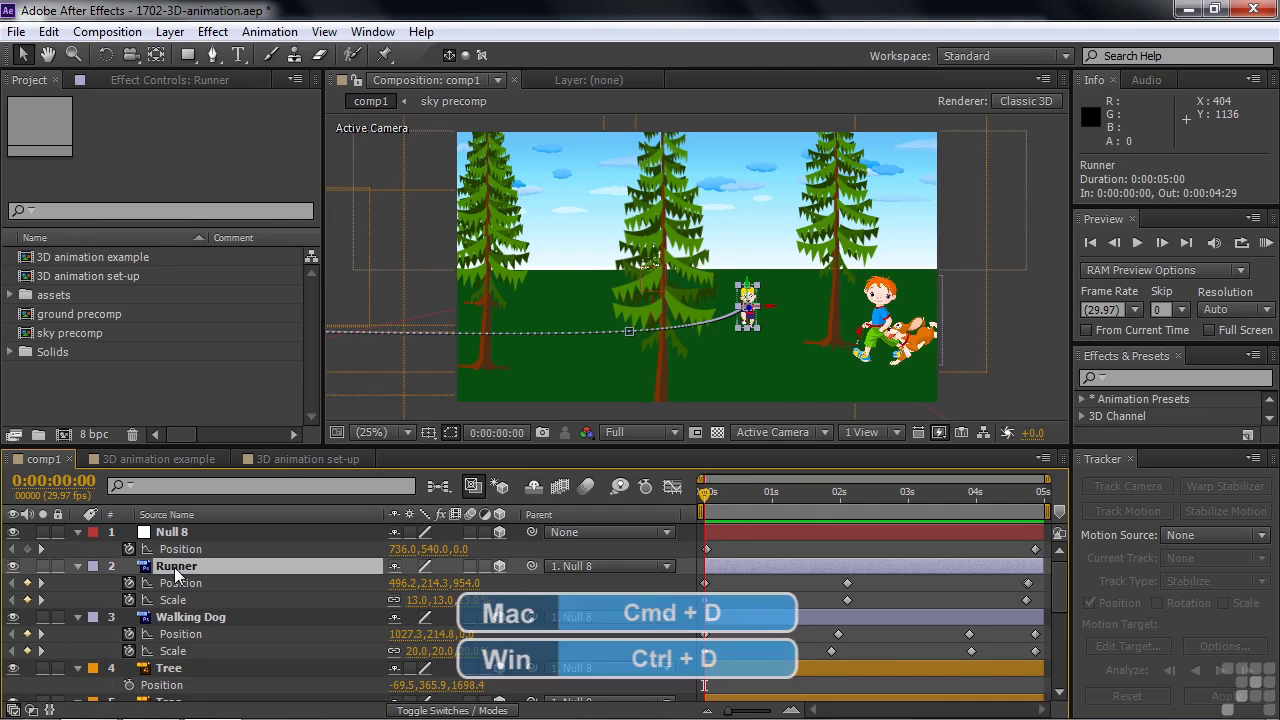
pyautogui.hotkey('ctrl', 'd')
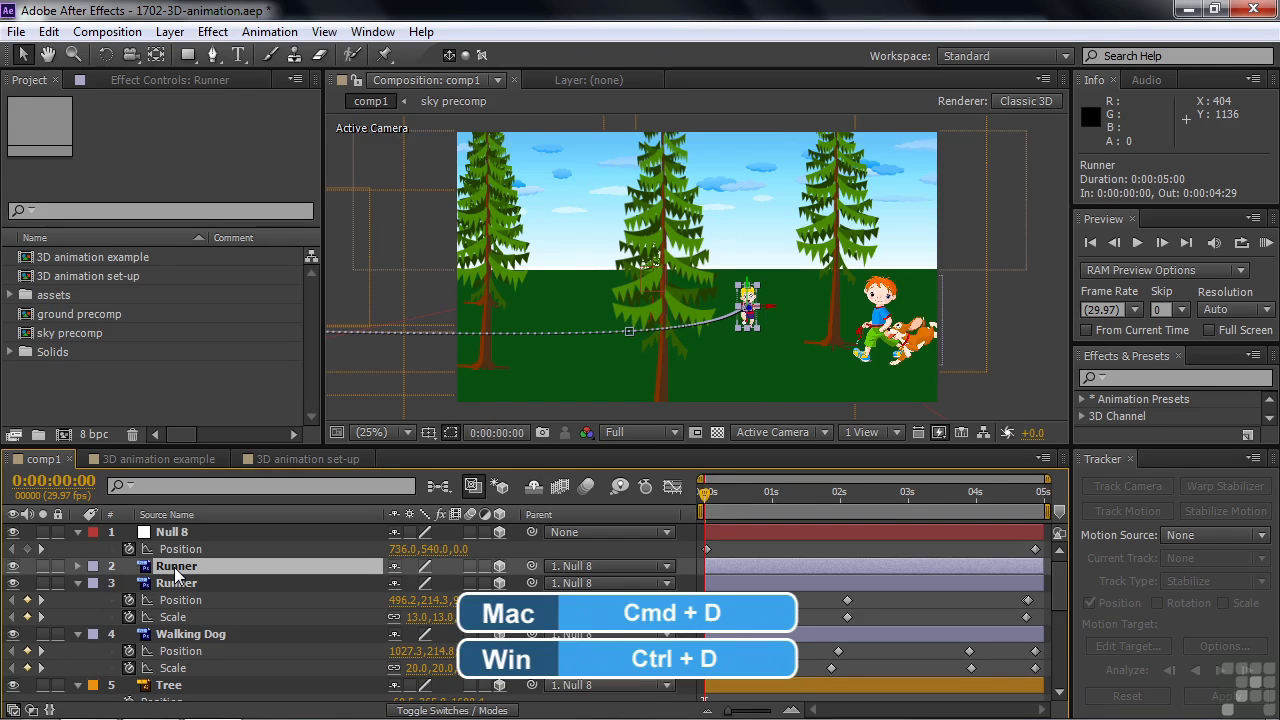
pyautogui.moveTo(168, 584); pyautogui.dragTo(170, 567)
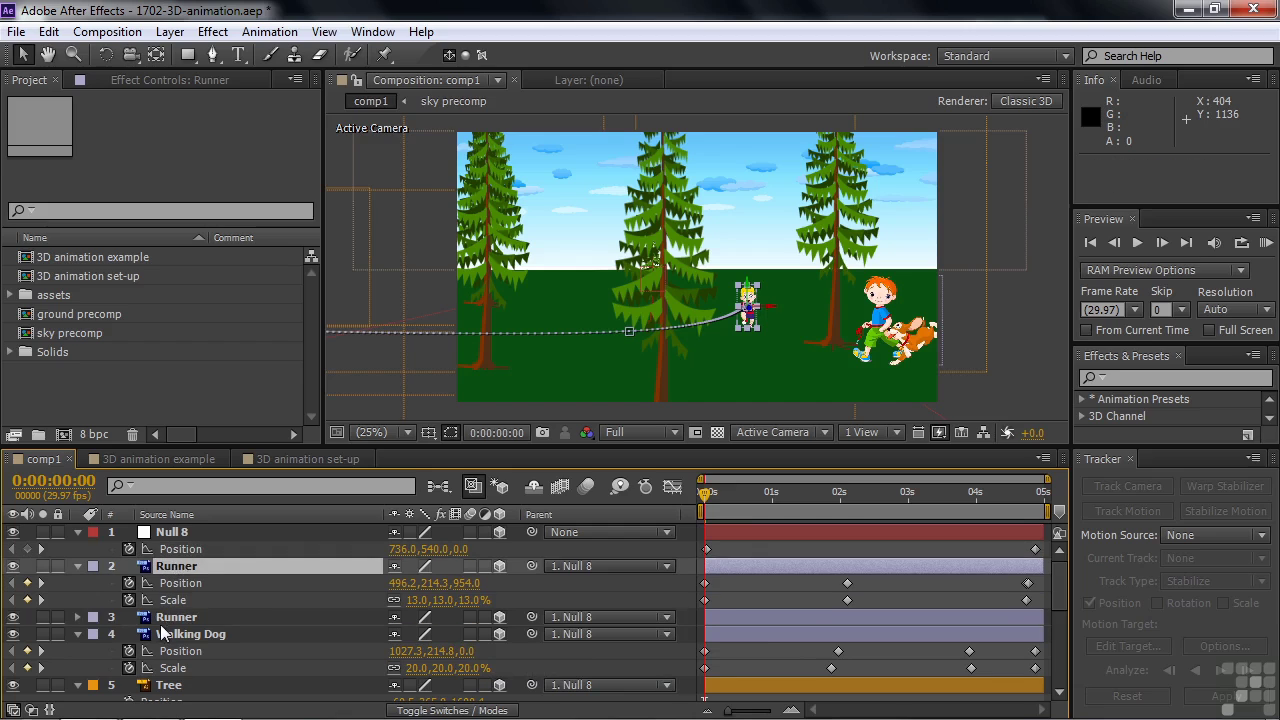
# - Apply Drop Shadow to the lower Runner layer with Shadow Only enabled, and hide the upper Runner layer
pyautogui.click(170, 620)
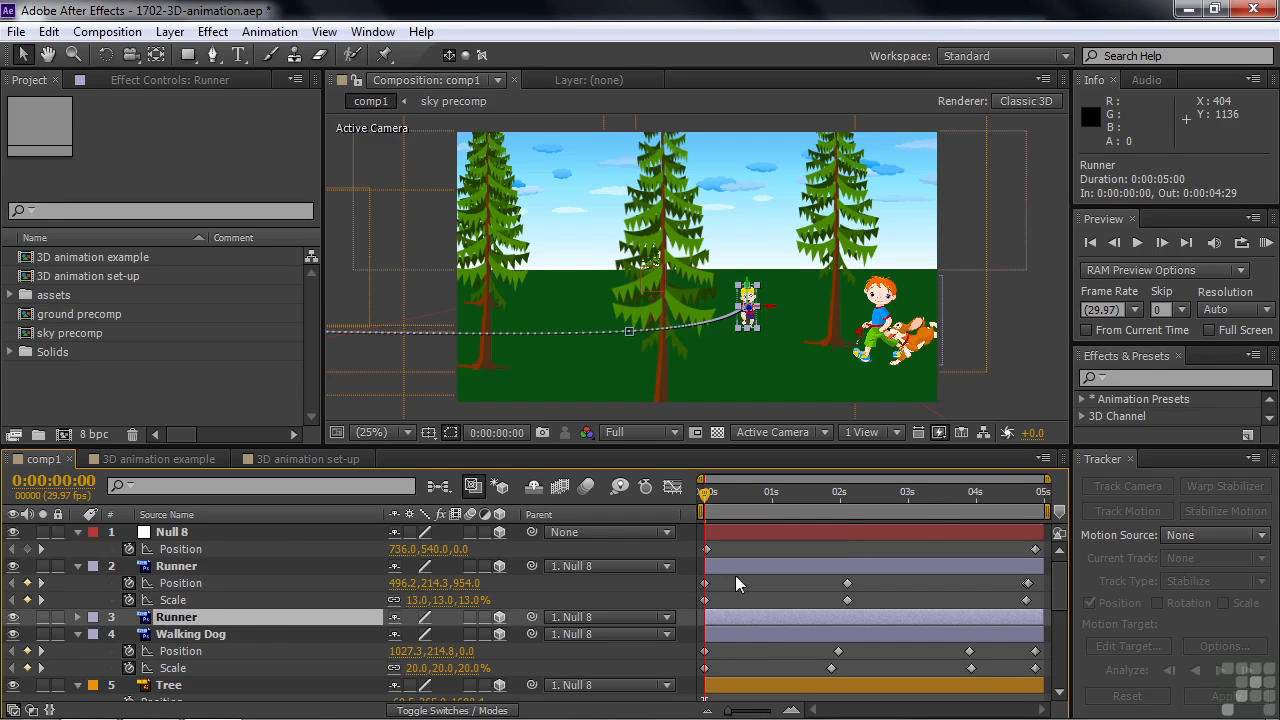
pyautogui.click(1152, 377)
pyautogui.write('drop sha')
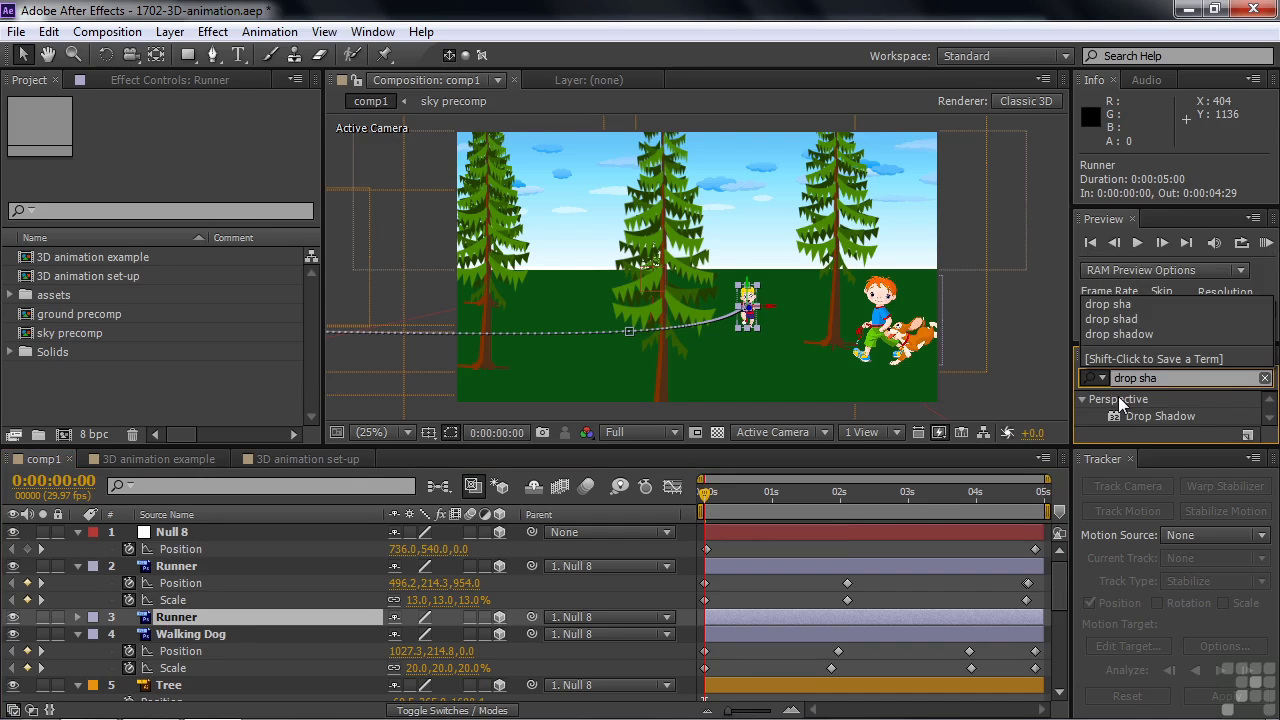
pyautogui.moveTo(1119, 412); pyautogui.dragTo(210, 621)
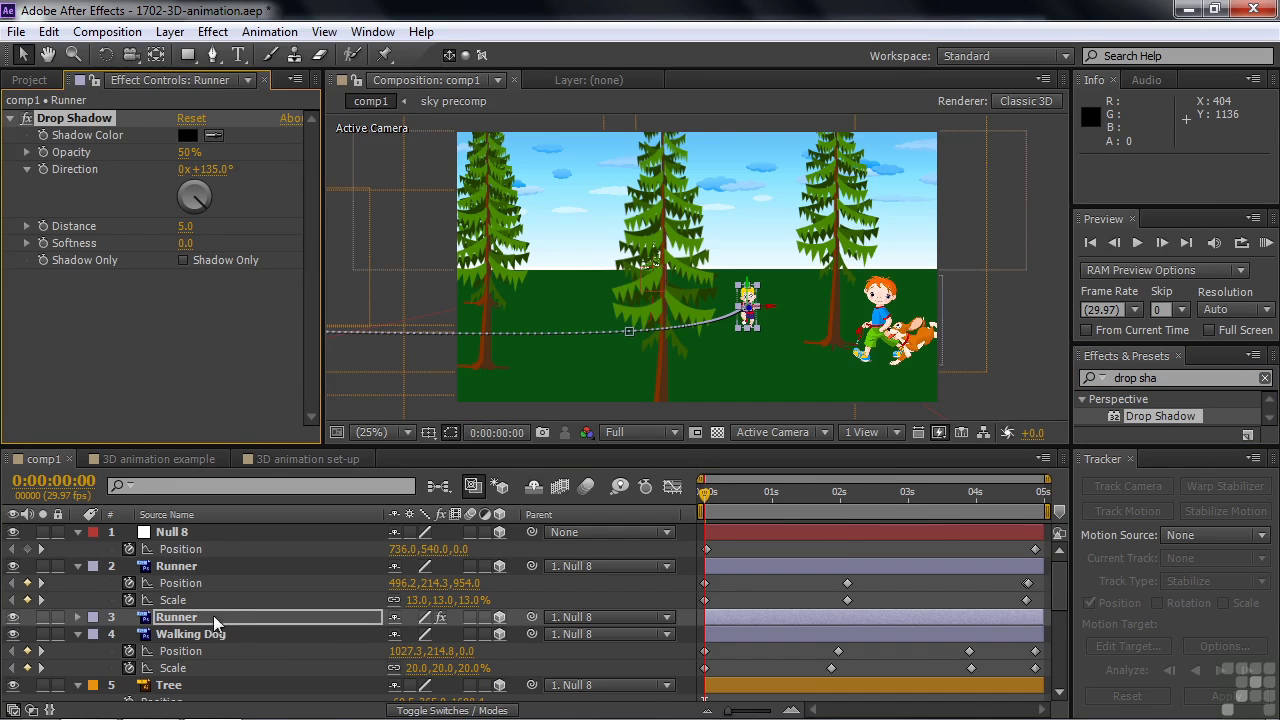
pyautogui.click(13, 566)
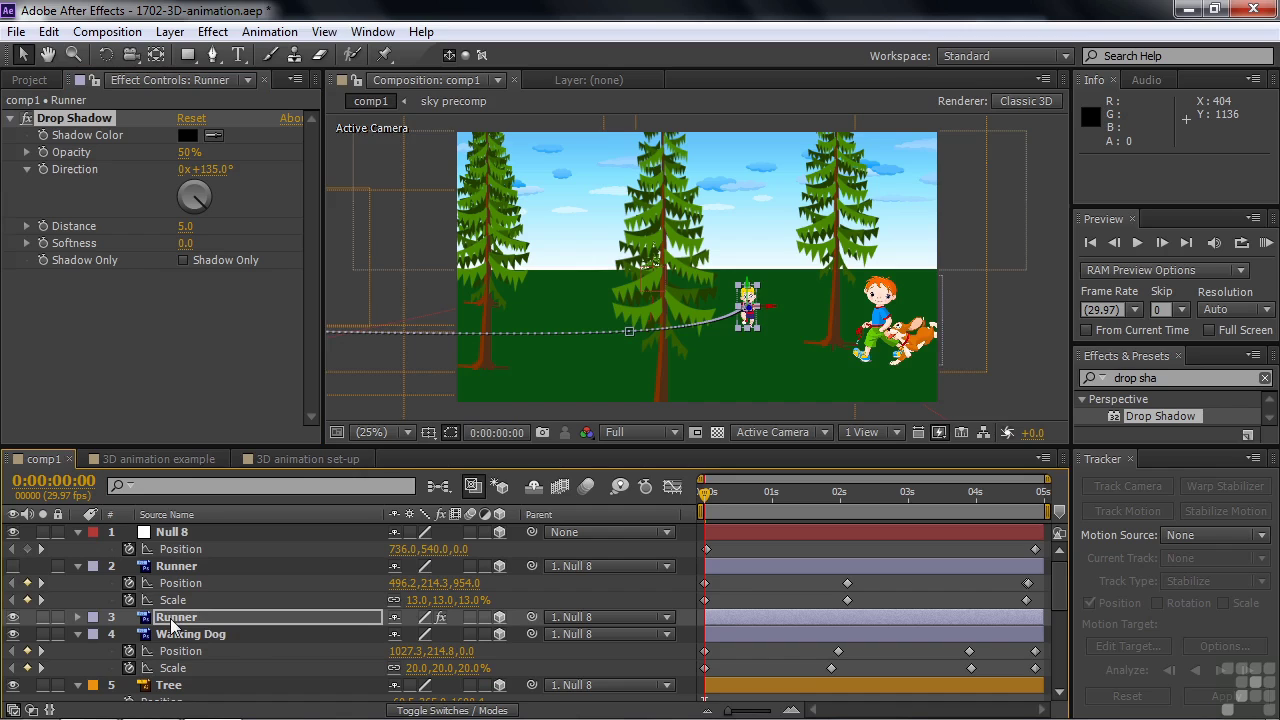
pyautogui.click(183, 260)
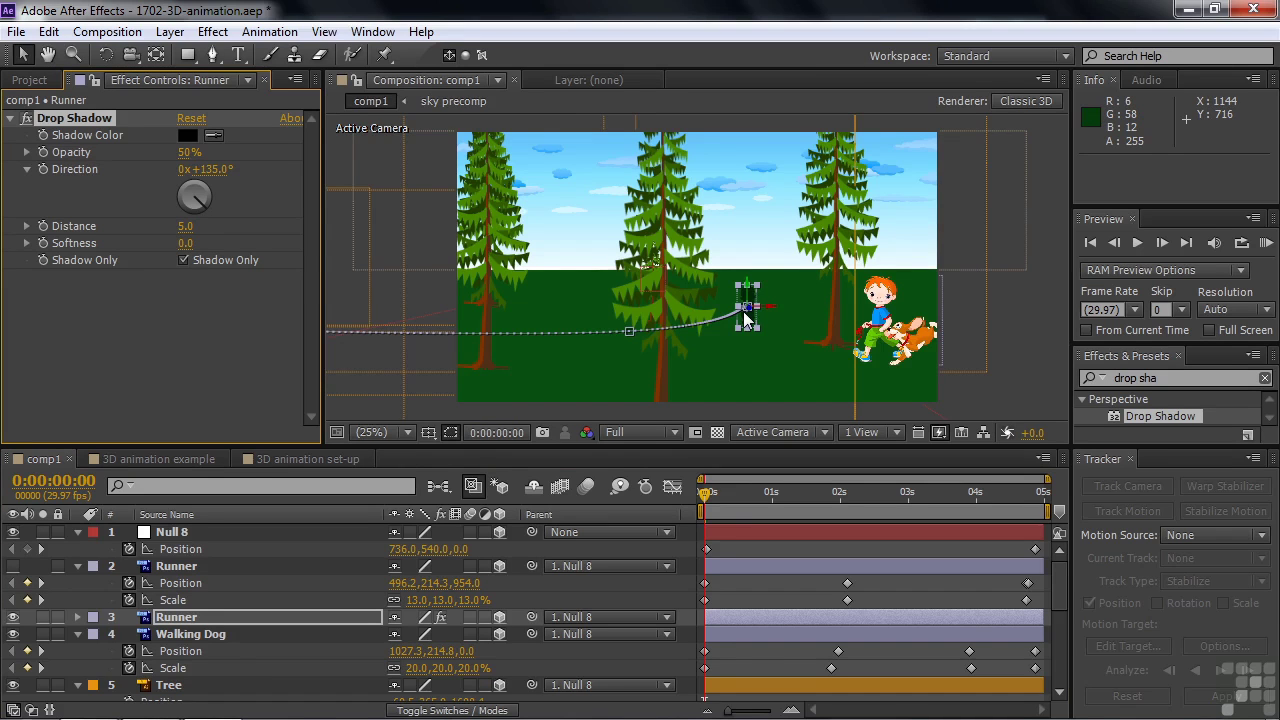
# - Compare the upper Runner with its shadow up close by switching the upper layer's visibility on and off
pyautogui.press('.')
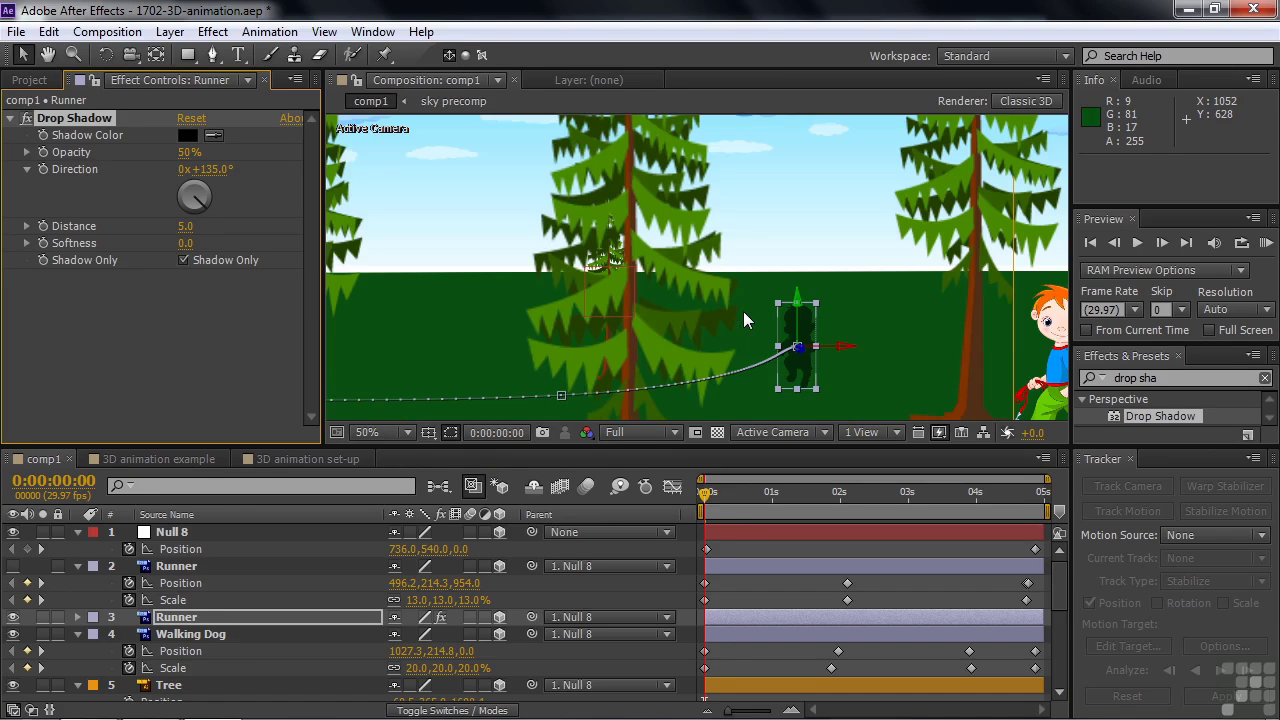
pyautogui.click(14, 567)
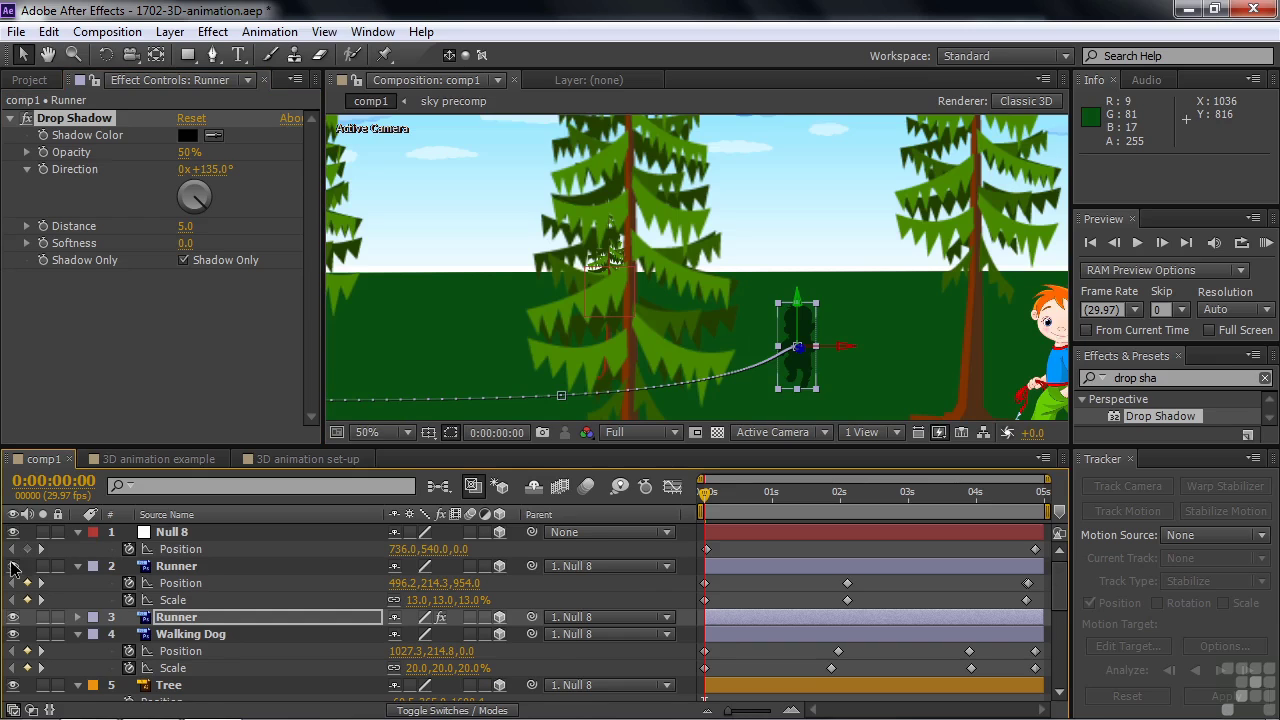
pyautogui.click(14, 567)
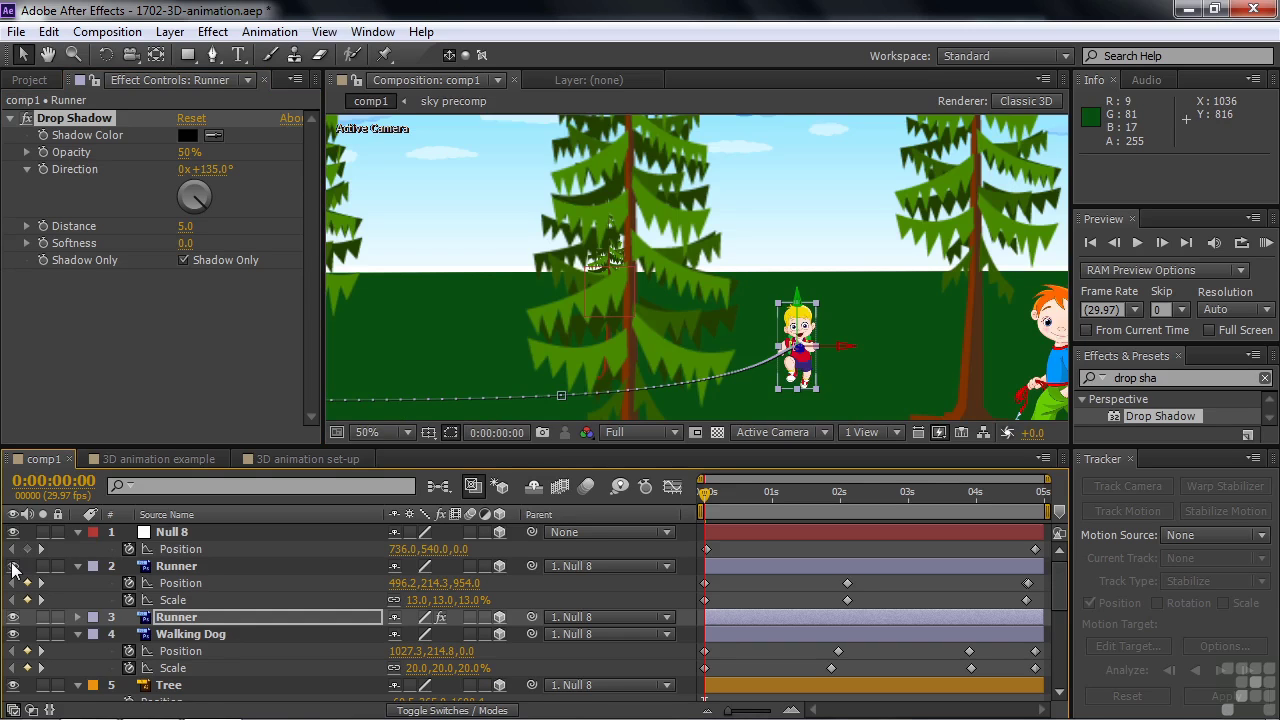
pyautogui.click(14, 567)
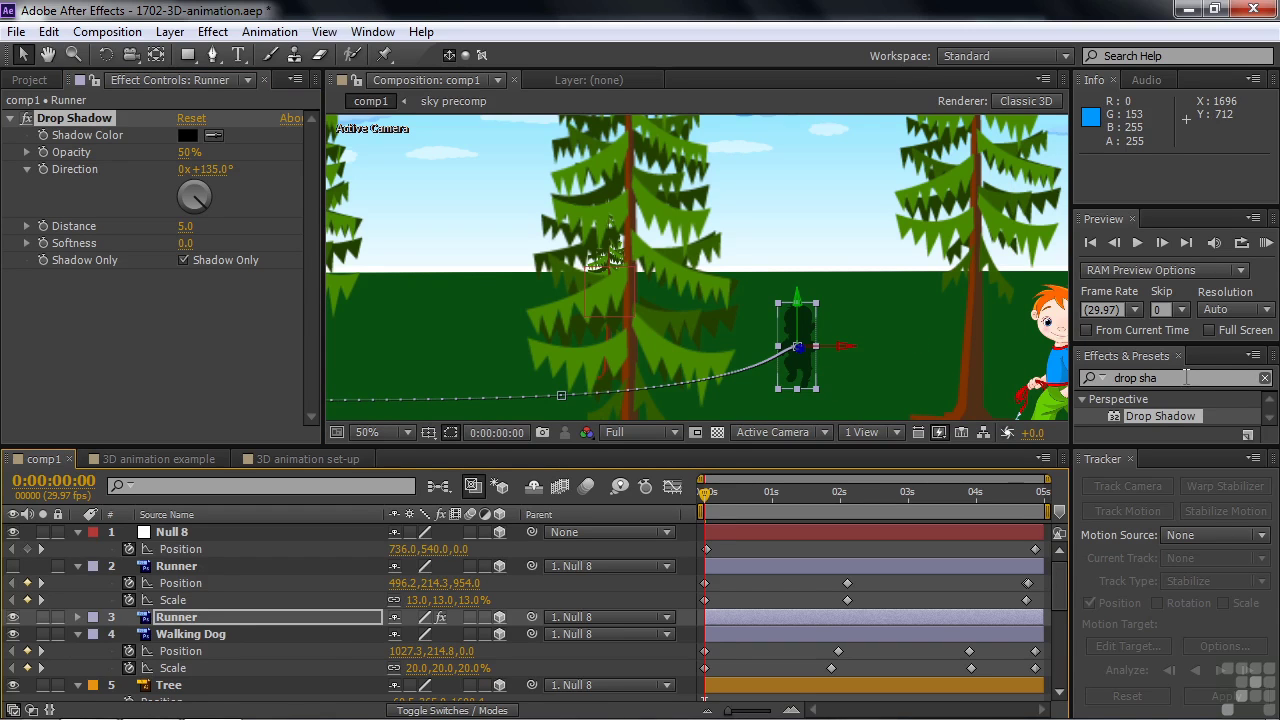
# - Apply Corner Pin to the lower Runner and slant its shadow, with Upper Left at 898.2, 814.7 and Upper Right at 2053.3, 898.2
pyautogui.click(1084, 380)
pyautogui.write('corner pin')
pyautogui.moveTo(1125, 415); pyautogui.dragTo(214, 626)
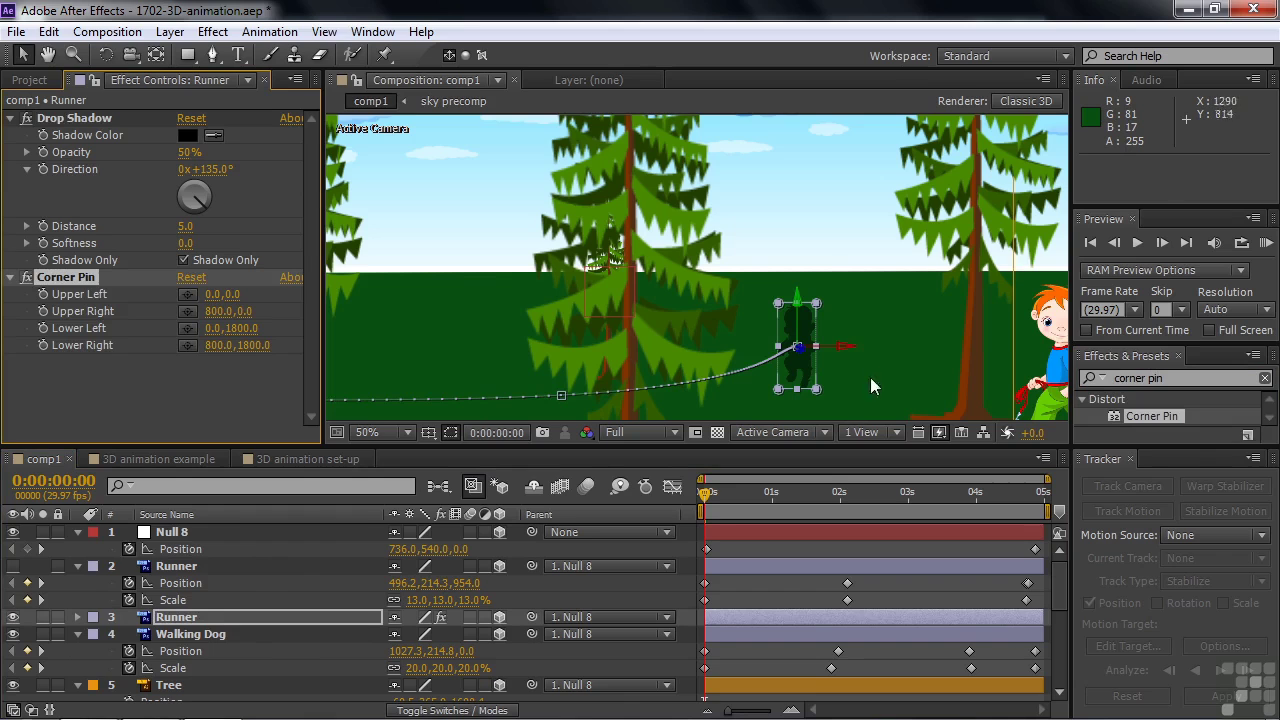
pyautogui.moveTo(816, 304); pyautogui.dragTo(877, 347)
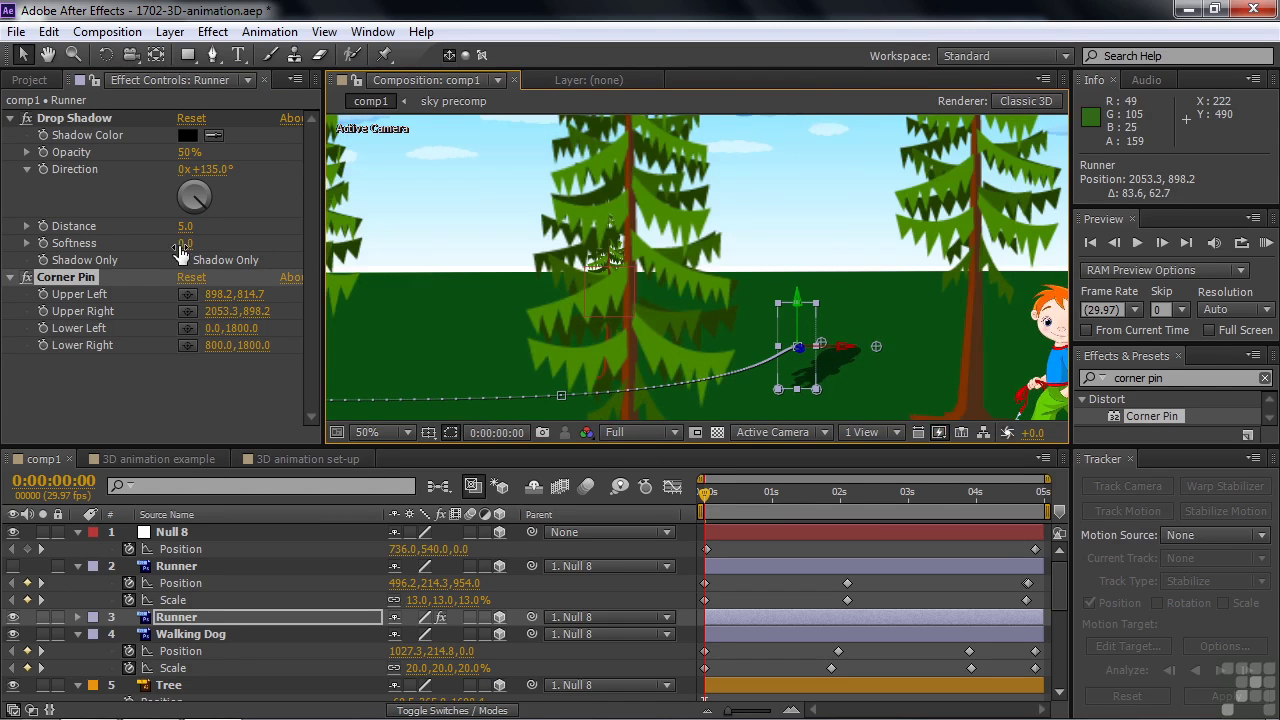
# - Set the Drop Shadow softness to 223 and opacity to 46%, and make the upper Runner layer visible again
pyautogui.moveTo(184, 243); pyautogui.dragTo(320, 251)
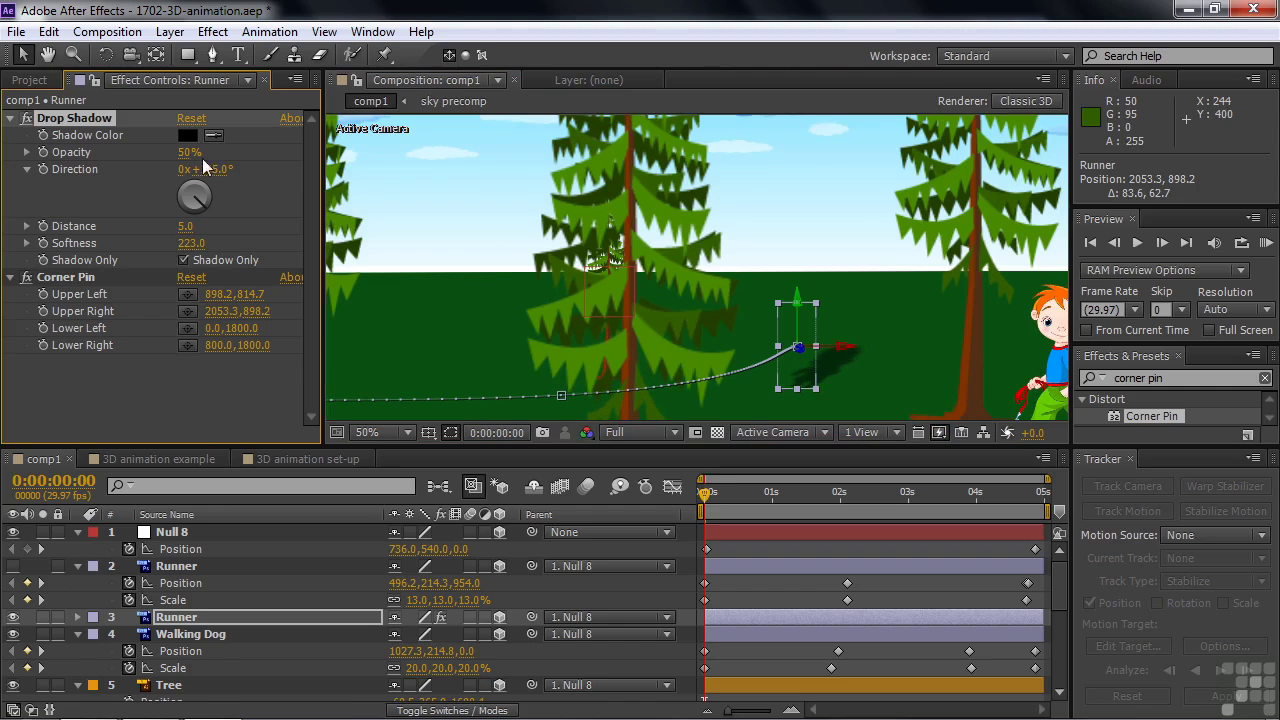
pyautogui.moveTo(186, 160); pyautogui.dragTo(180, 155)
pyautogui.click(13, 566)
# - Reveal the lower Runner layer's position and anchor point, and set its Y position to 207.3 at the timeline start
pyautogui.press('p')
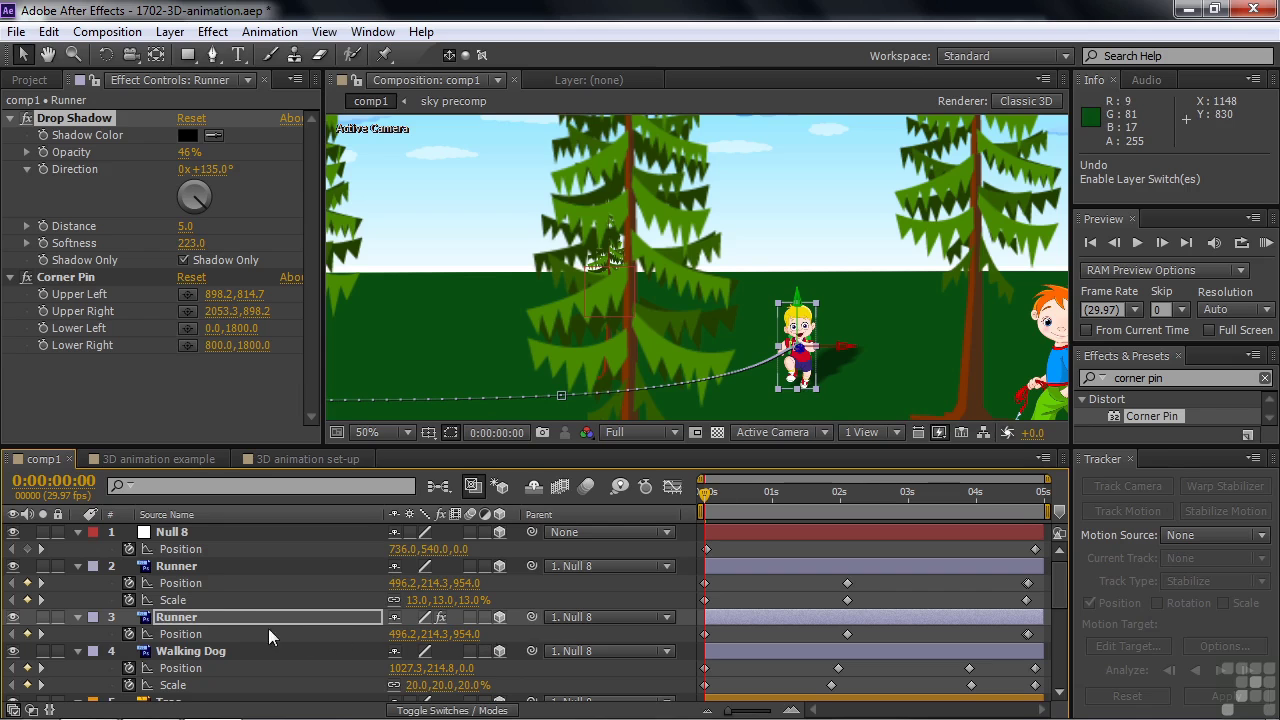
pyautogui.click(210, 615)
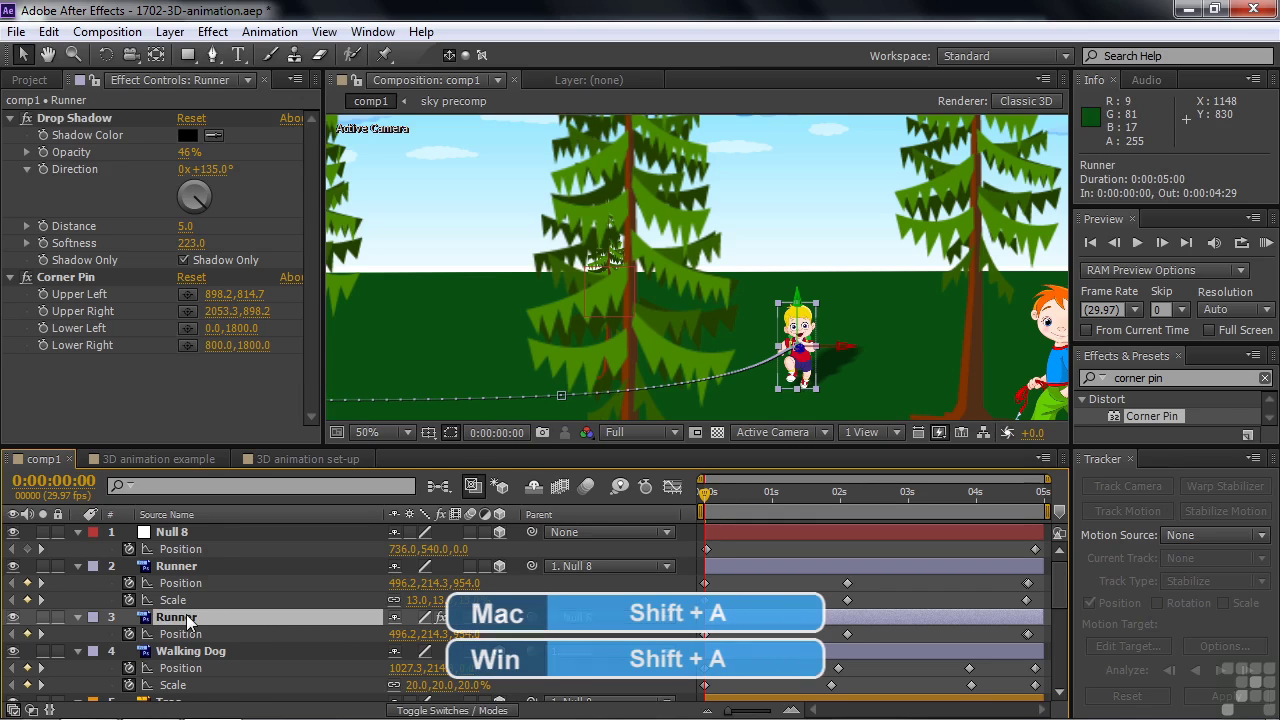
pyautogui.hotkey('shift', 'a')
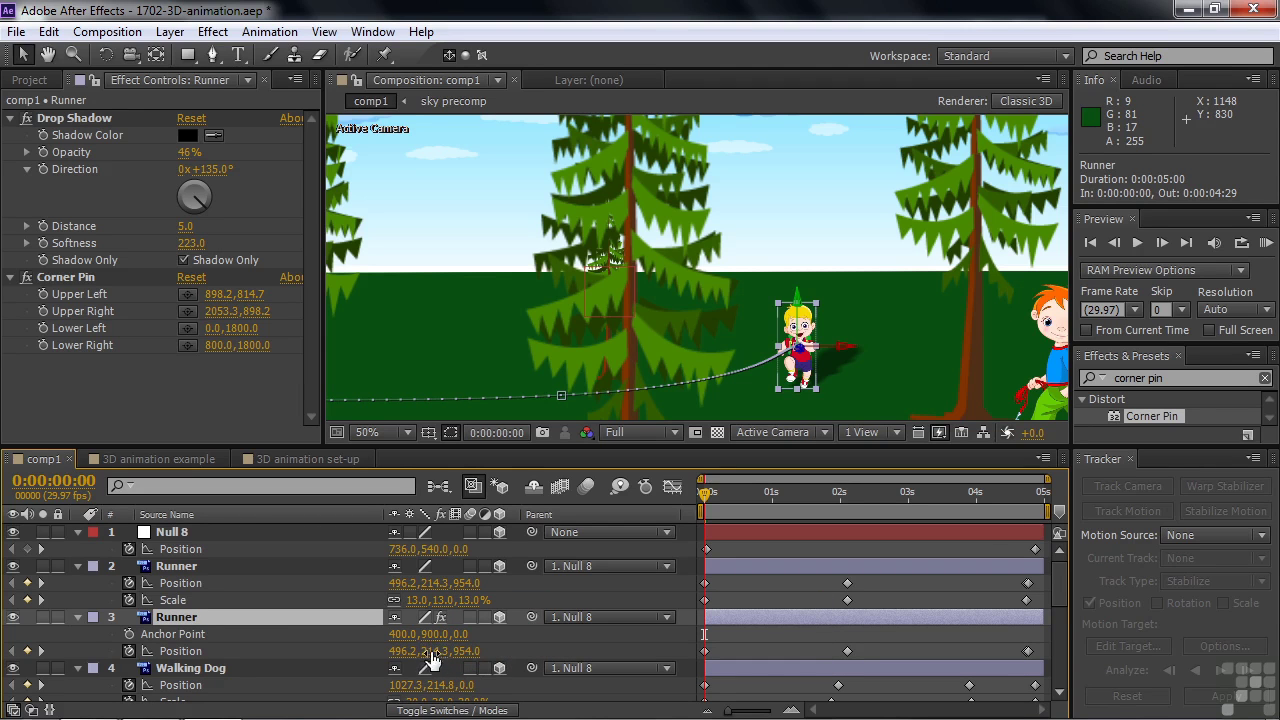
pyautogui.moveTo(433, 651); pyautogui.dragTo(408, 664)
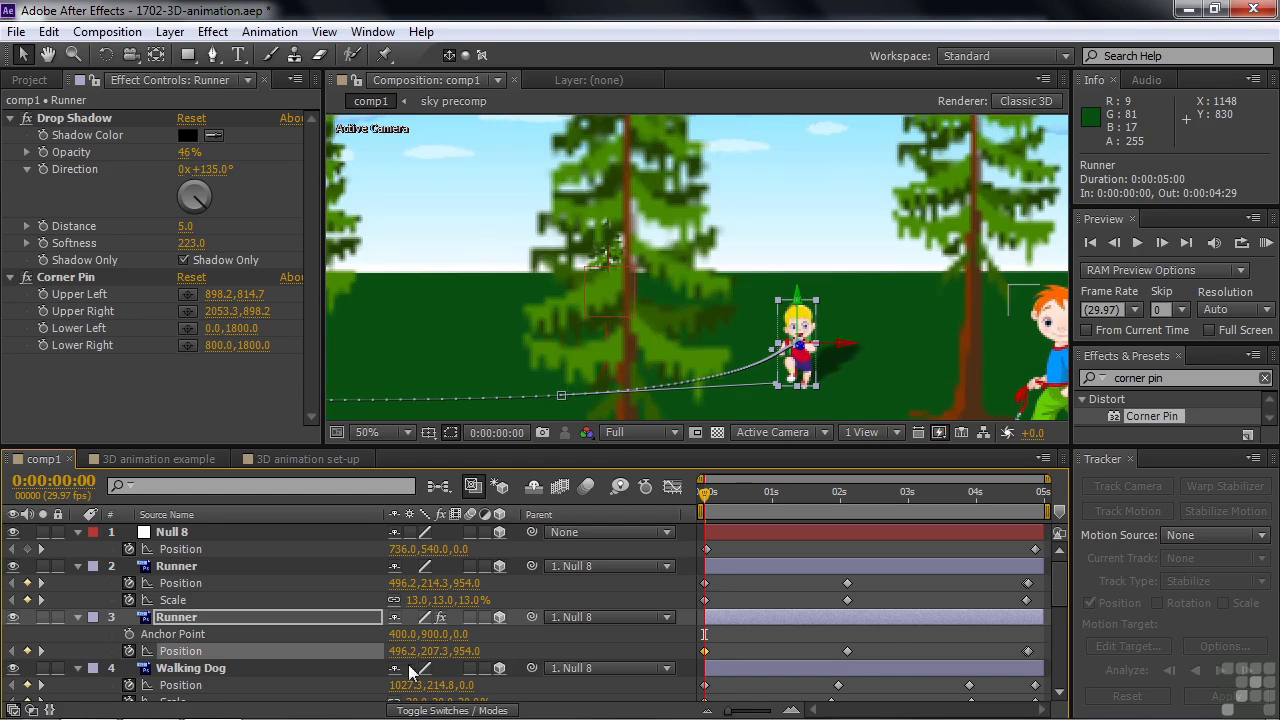
# - Scrub to 0:00:03:10 and check the Runner's shadow in the whole scene
pyautogui.moveTo(705, 494); pyautogui.dragTo(931, 521)
pyautogui.press(',')
pyautogui.press(',')
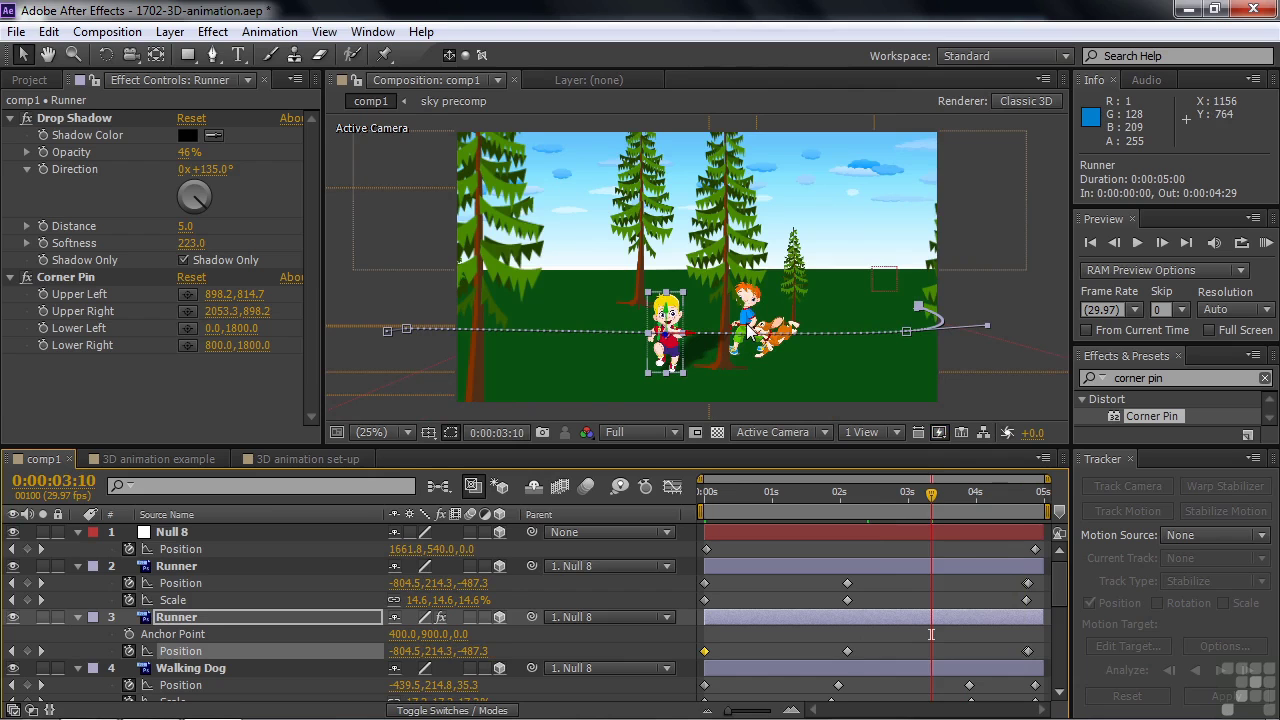
# - Open the 3D animation example composition, play it, and scrub to its last frame at 0;00;09;29
pyautogui.click(163, 458)
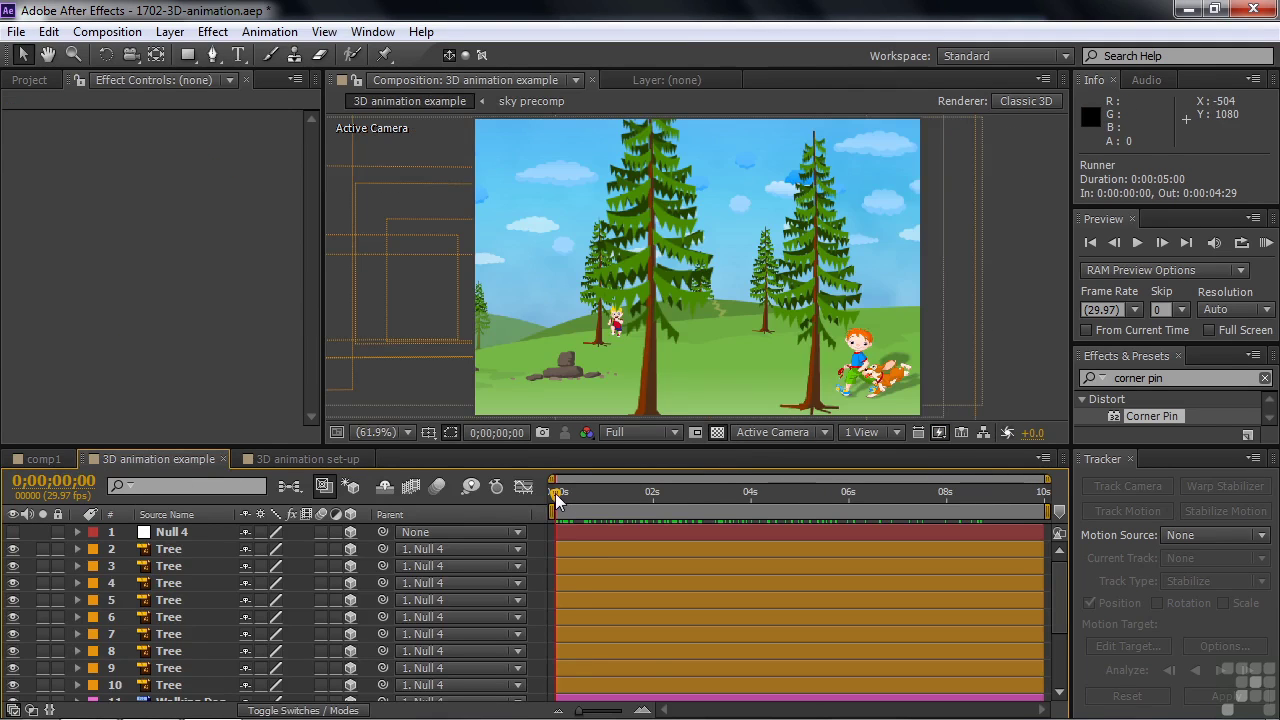
pyautogui.press('space')
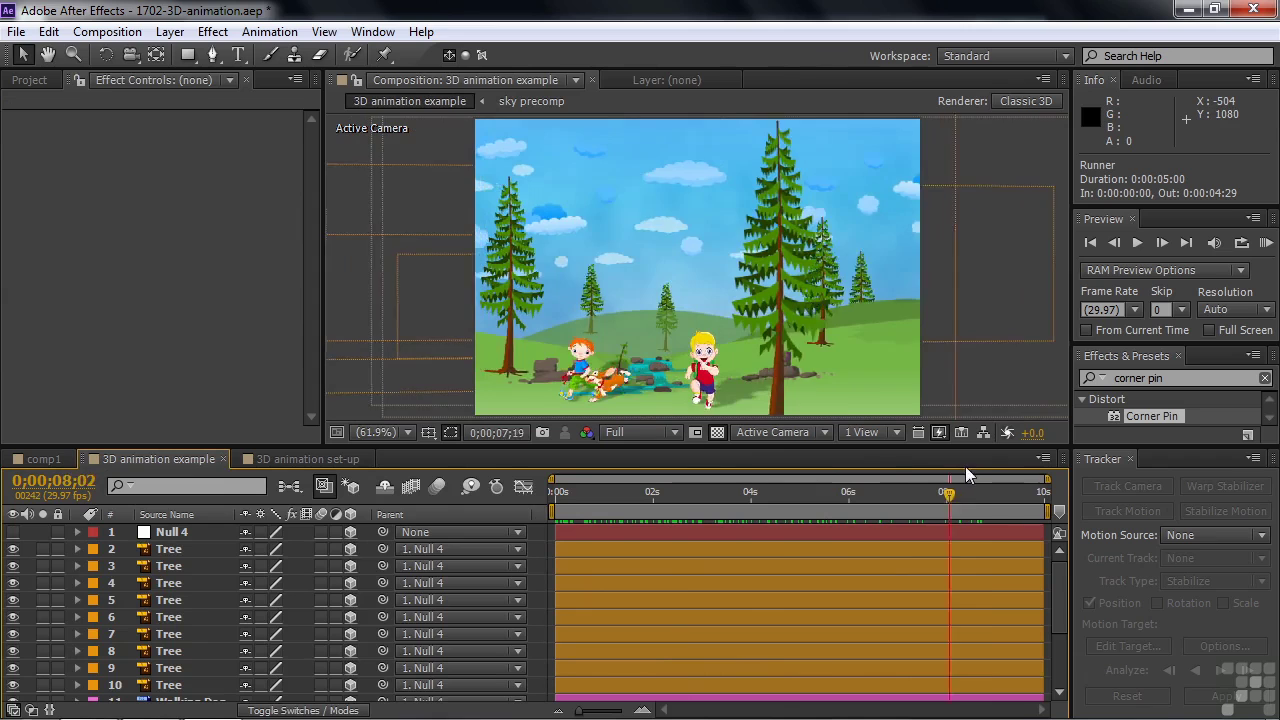
pyautogui.moveTo(945, 477); pyautogui.dragTo(869, 509)
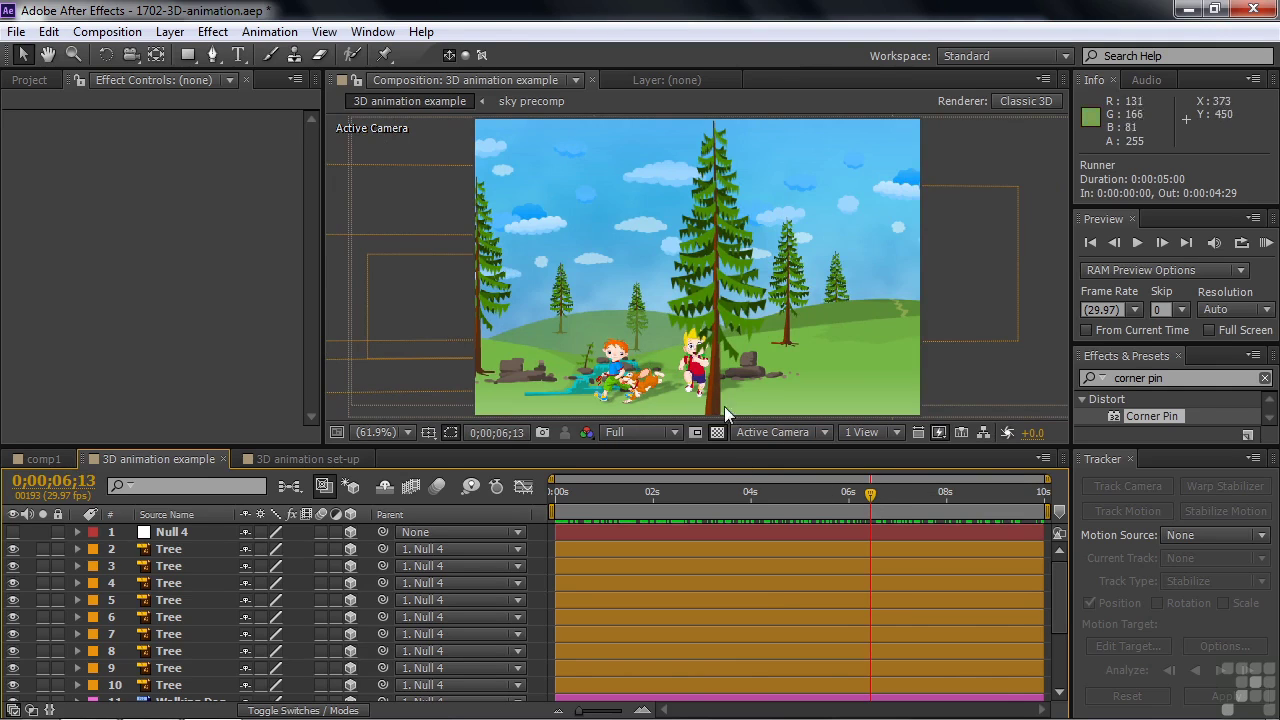
pyautogui.moveTo(871, 500); pyautogui.dragTo(1085, 517)
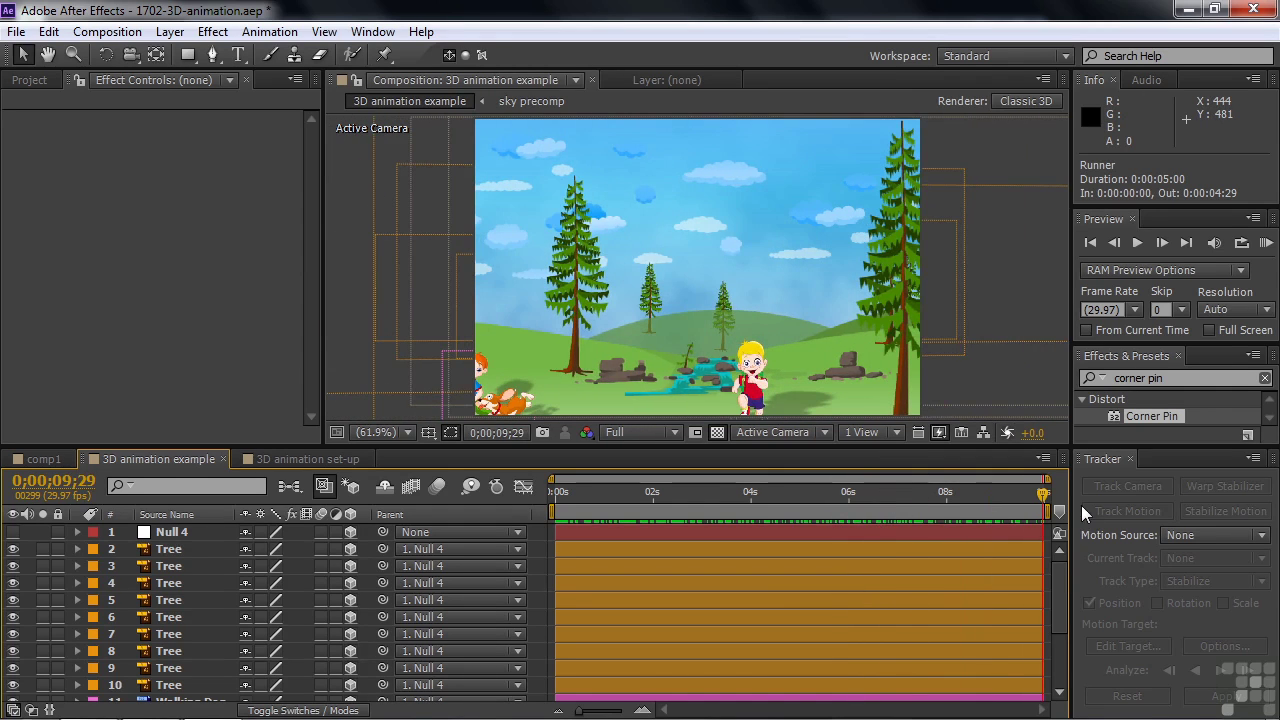
# - Reveal the example's keyframed properties and examine its layer depth in Custom View 1, returning to the Active Camera view
pyautogui.press('u')
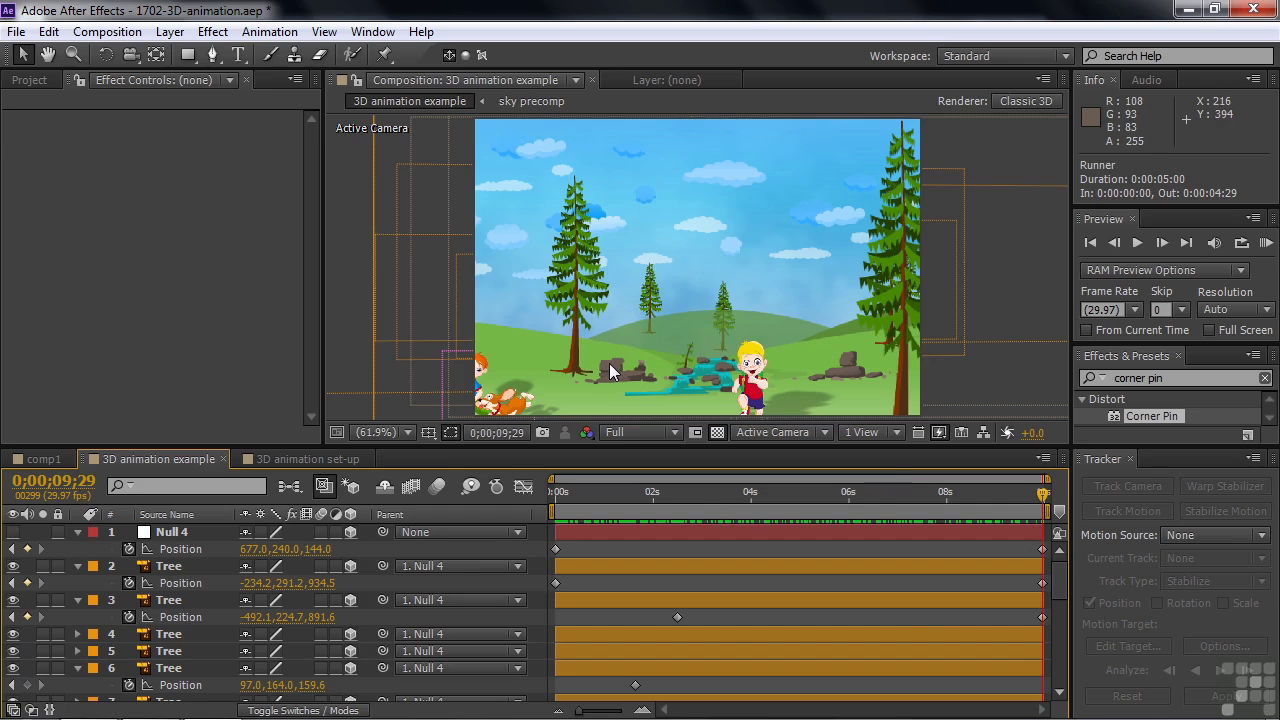
pyautogui.click(826, 432)
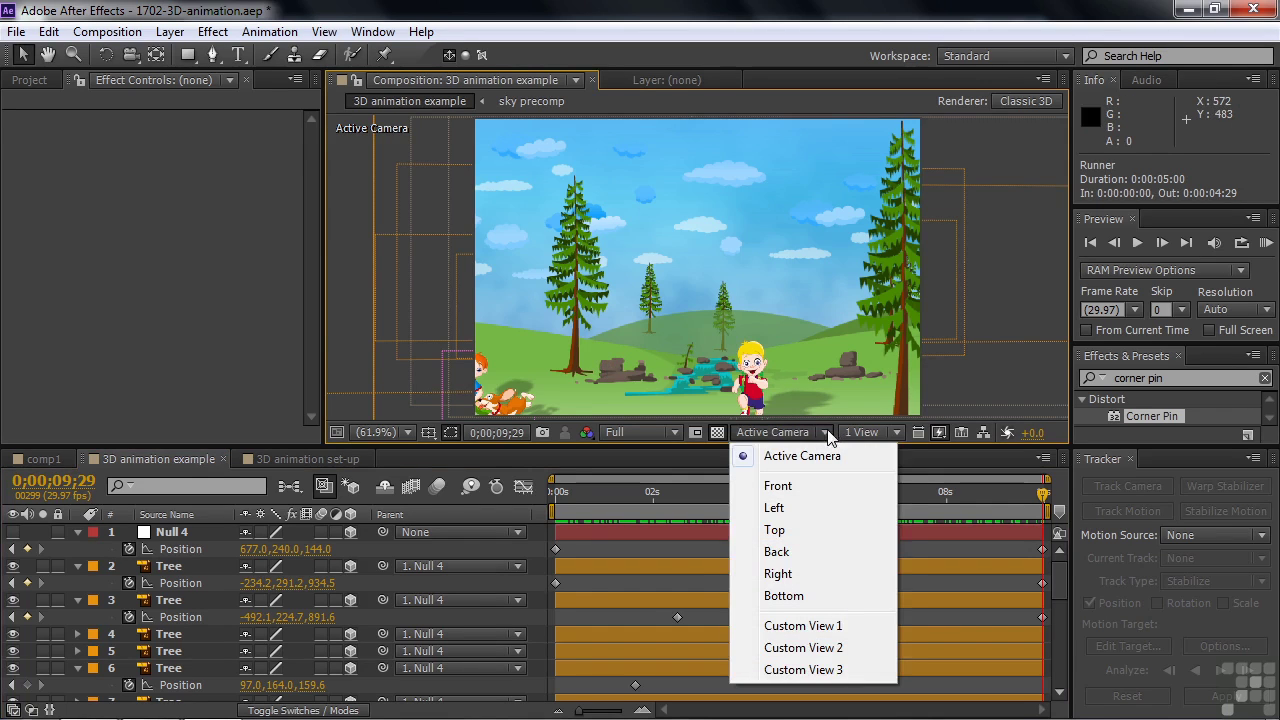
pyautogui.click(838, 625)
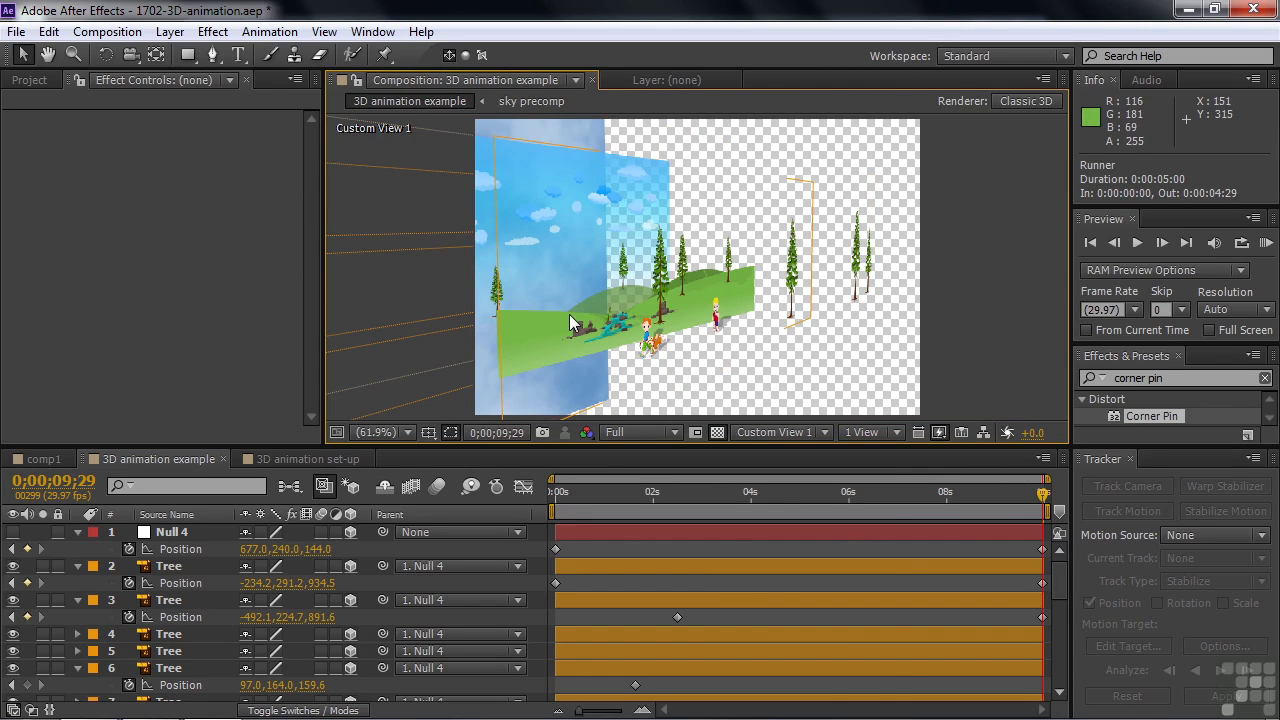
pyautogui.click(826, 432)
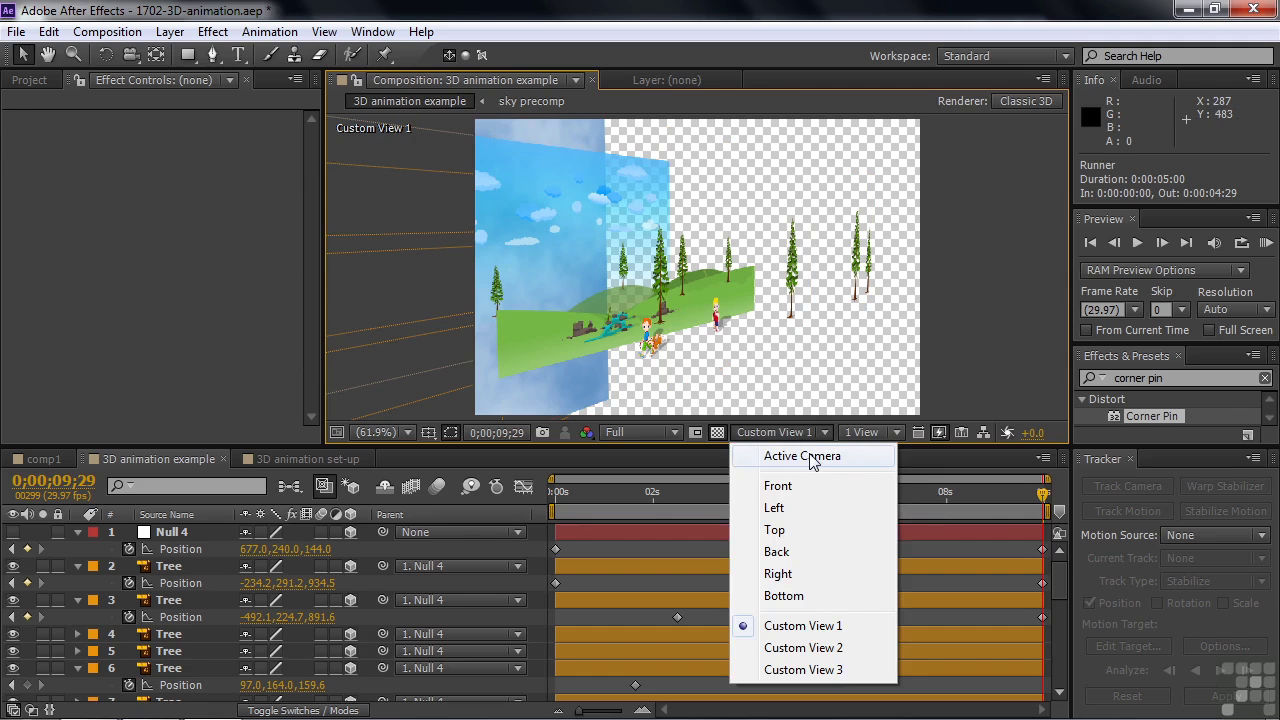
pyautogui.click(812, 458)
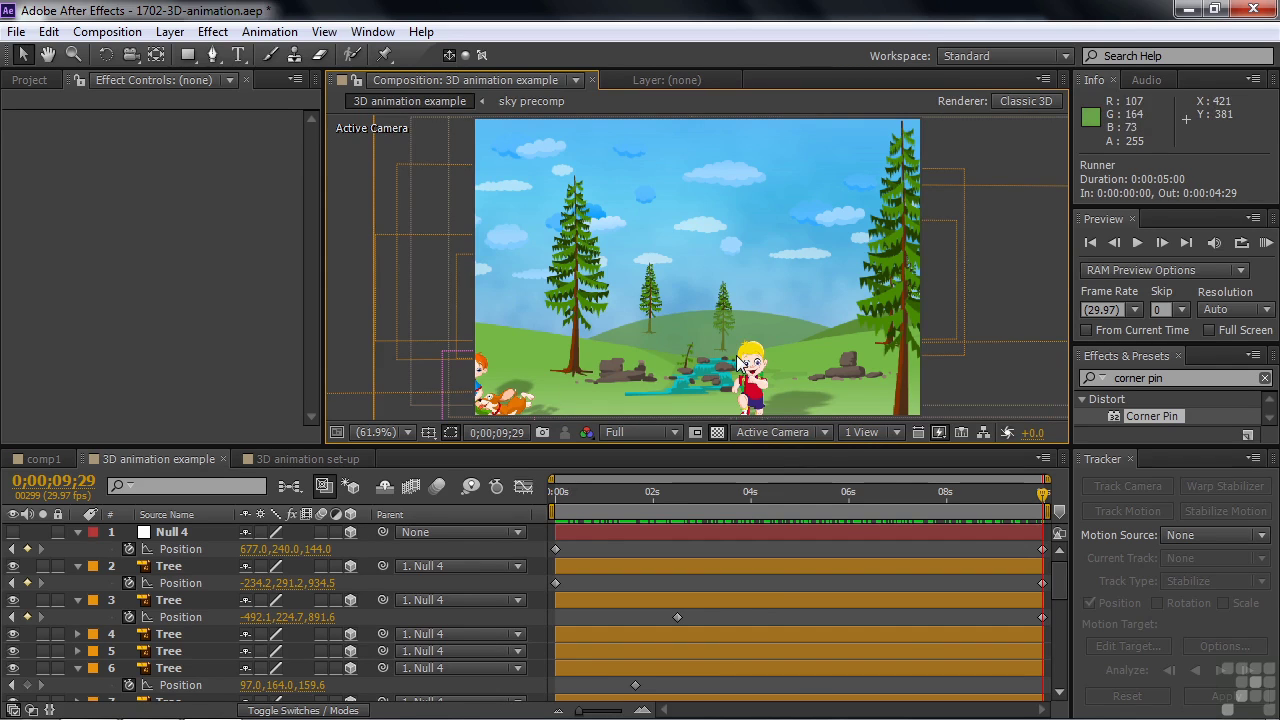
# - Scrub through the example animation once more and switch to the 3D animation set-up composition
pyautogui.moveTo(565, 497); pyautogui.dragTo(1050, 507)
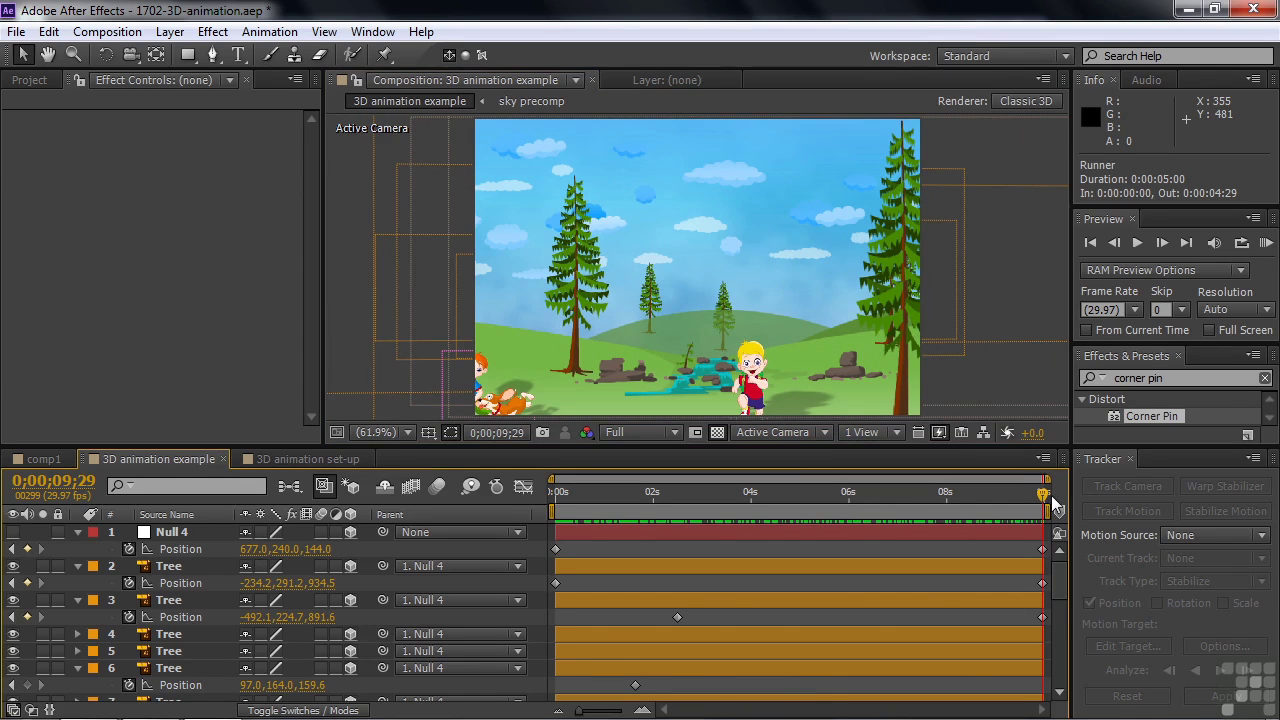
pyautogui.moveTo(1044, 506); pyautogui.dragTo(755, 517)
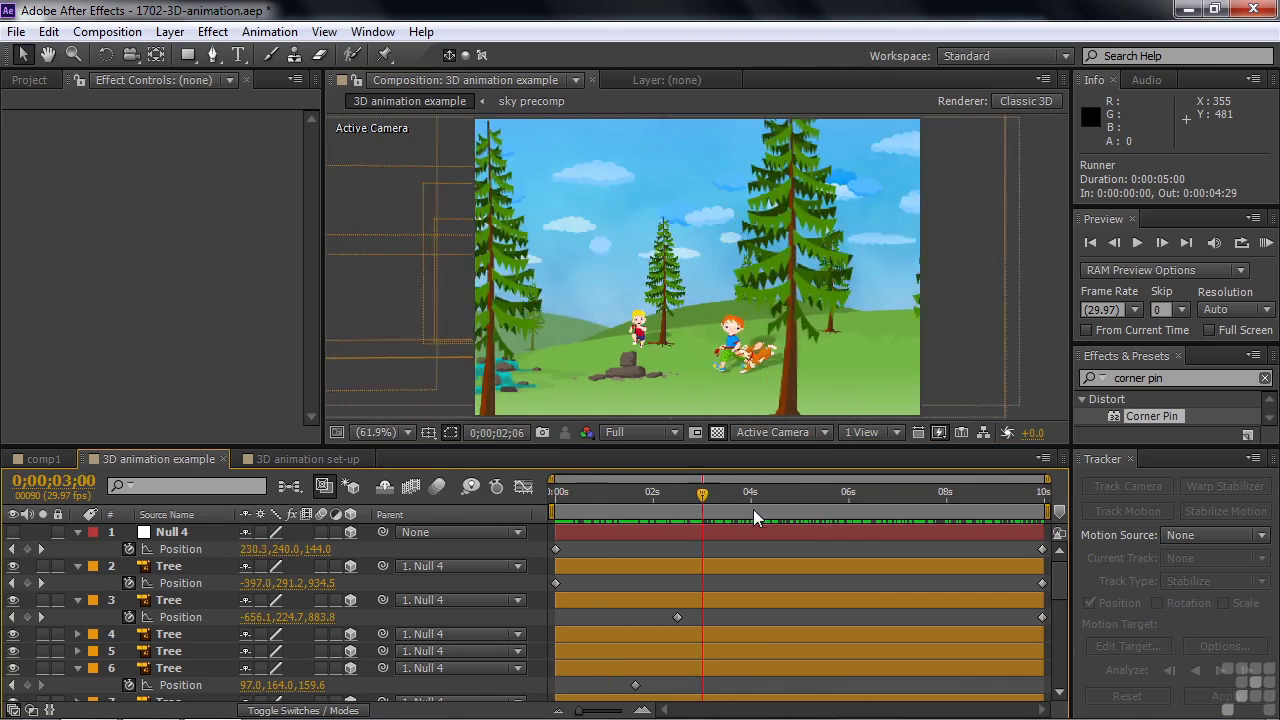
pyautogui.click(300, 459)
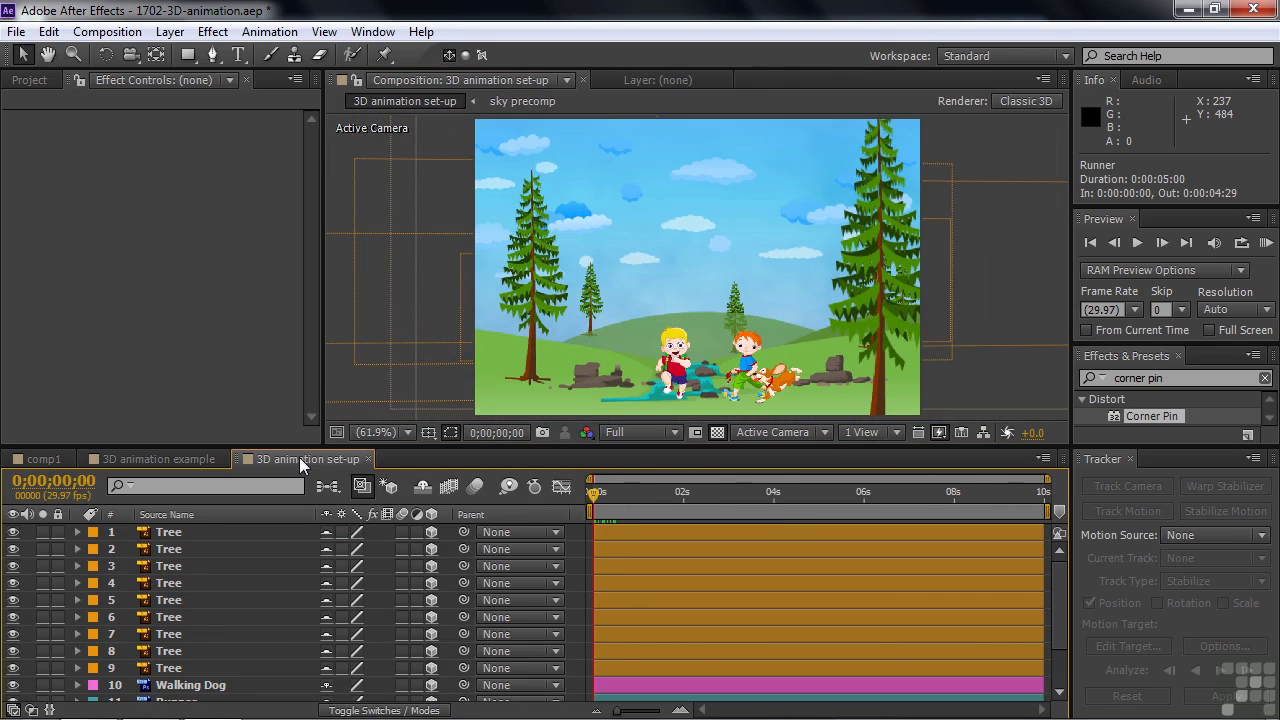